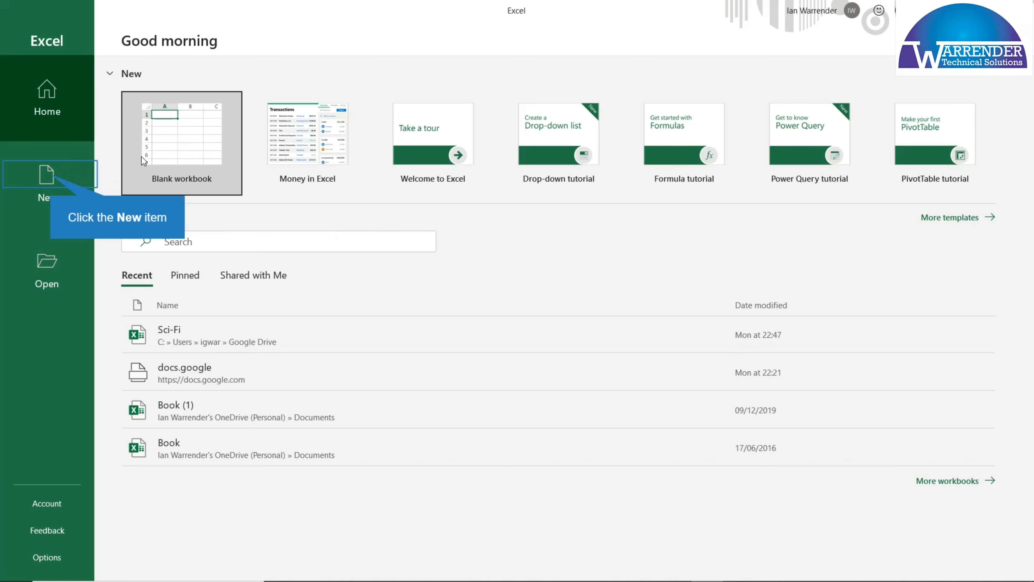
Create a new blank workbook
{"action": "left_click", "coordinate": [54, 177]}
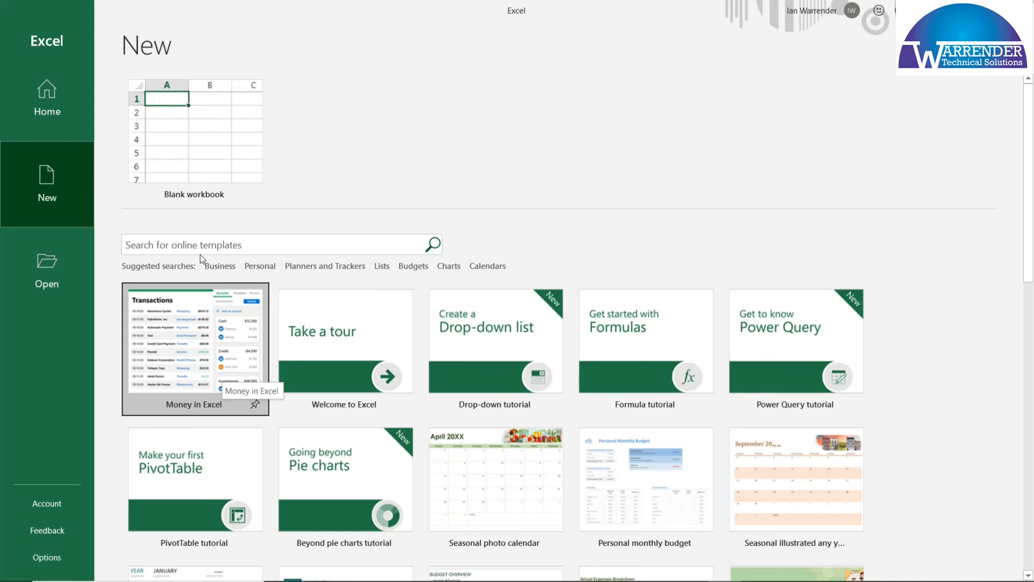
{"action": "left_click", "coordinate": [186, 152]}
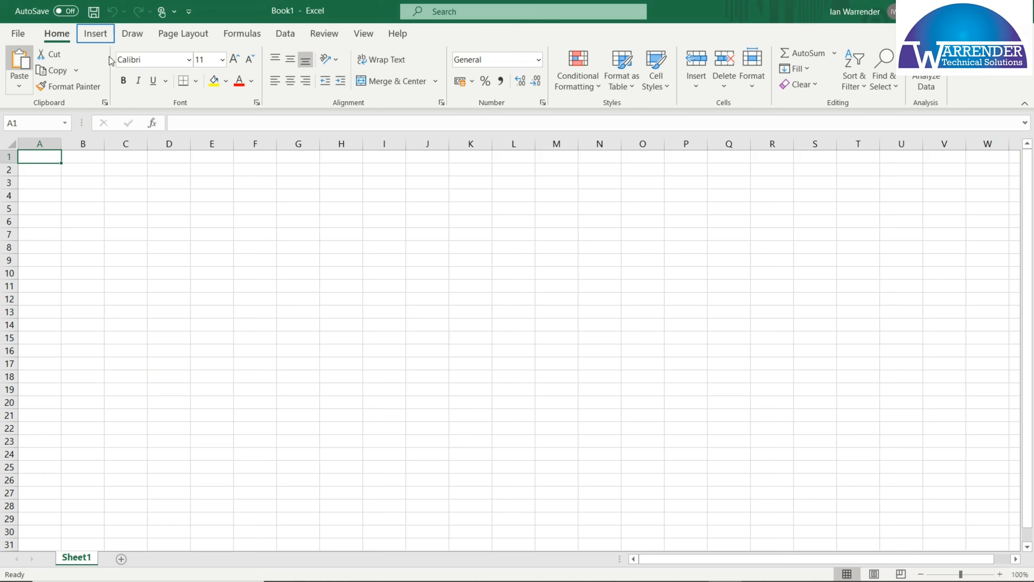
{"action": "left_click", "coordinate": [100, 37]}
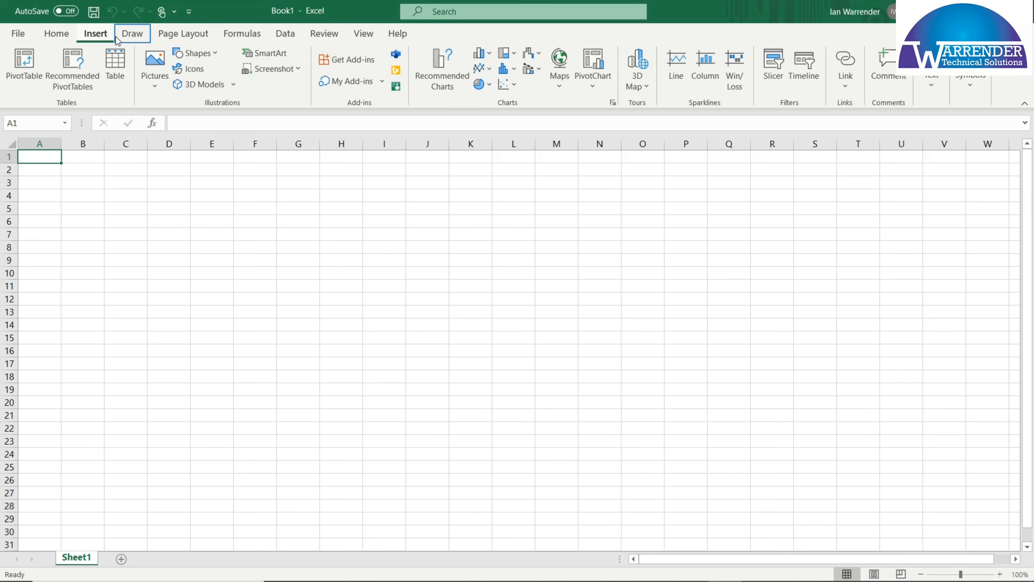
{"action": "left_click", "coordinate": [135, 40]}
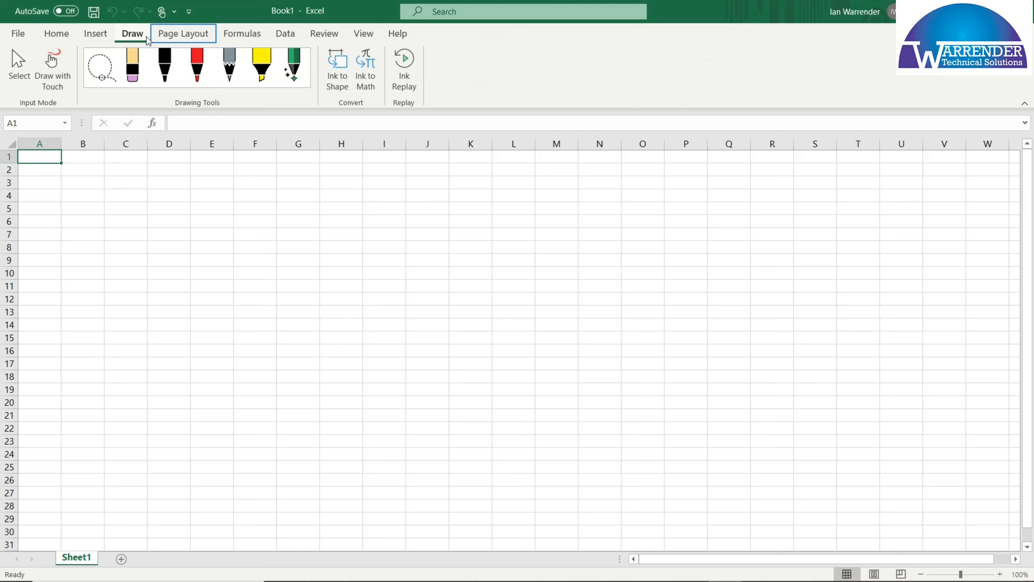
{"action": "left_click", "coordinate": [182, 40]}
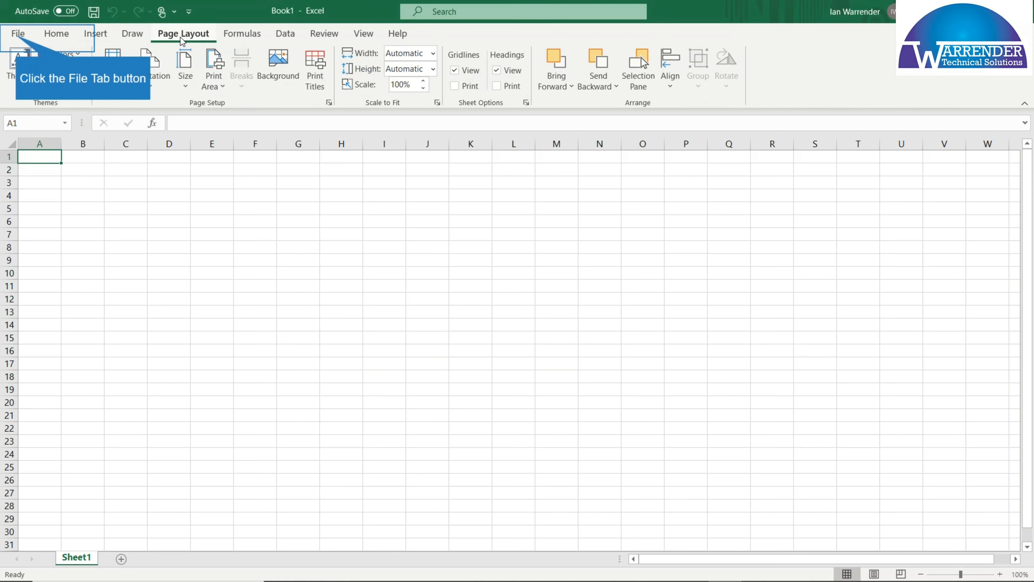
{"action": "left_click", "coordinate": [18, 34]}
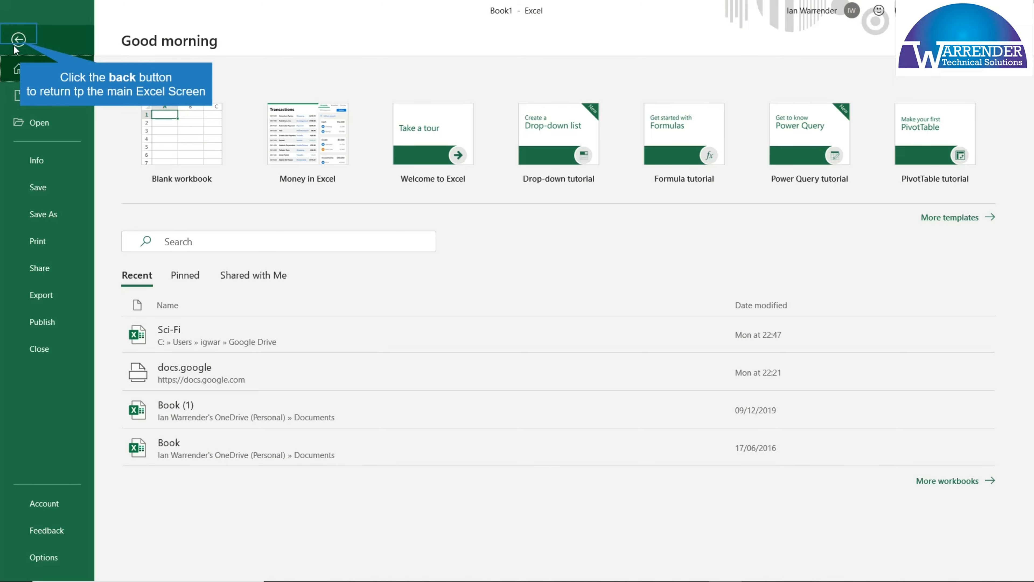
{"action": "left_click", "coordinate": [19, 39]}
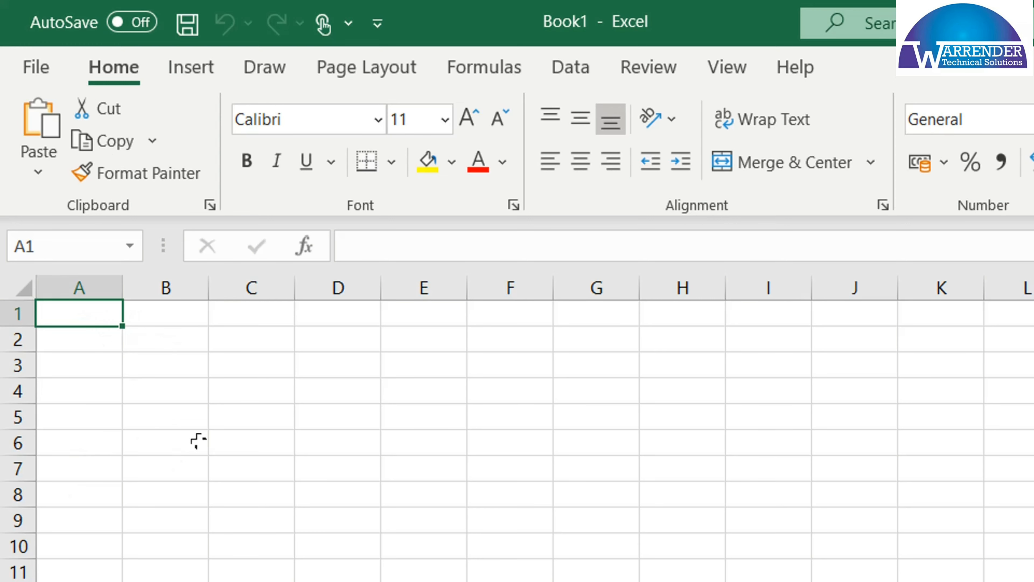
Enter the column headings "Titles" in cell B1 and "Titles 2" in cell C1
{"action": "left_click", "coordinate": [175, 320]}
{"action": "type", "text": "Titl"}
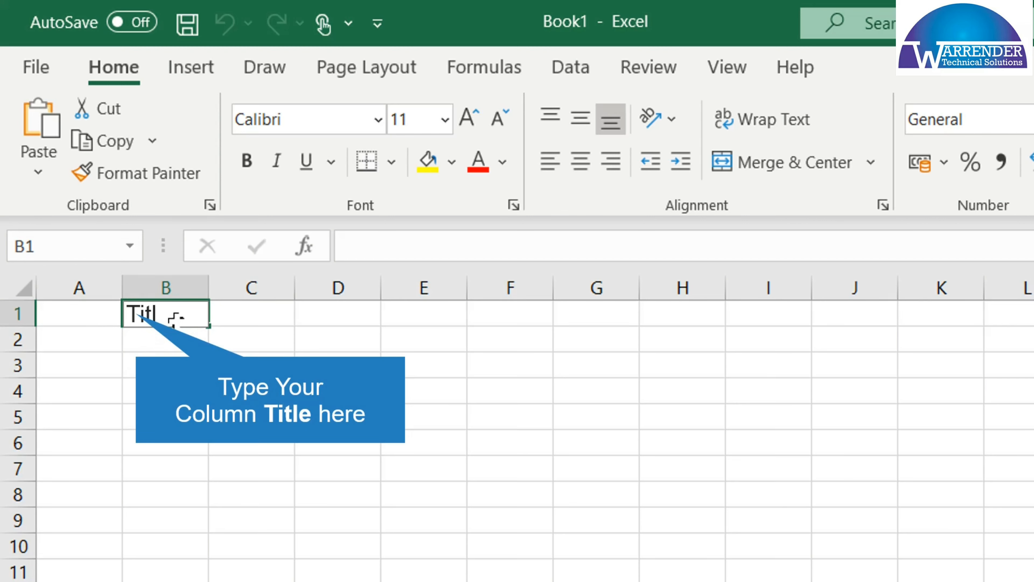
{"action": "type", "text": "es"}
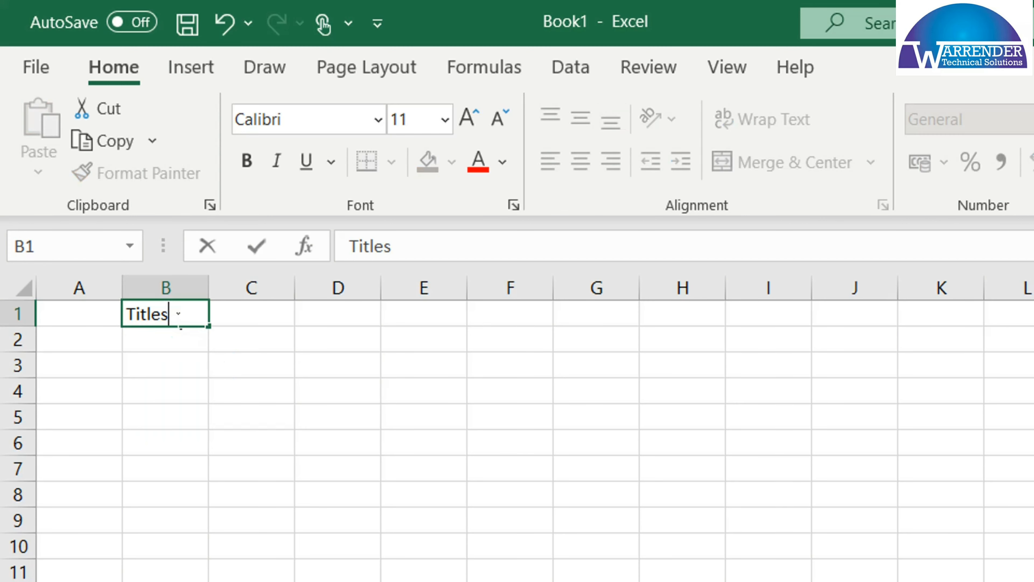
{"action": "key", "text": "Tab"}
{"action": "type", "text": "Titl"}
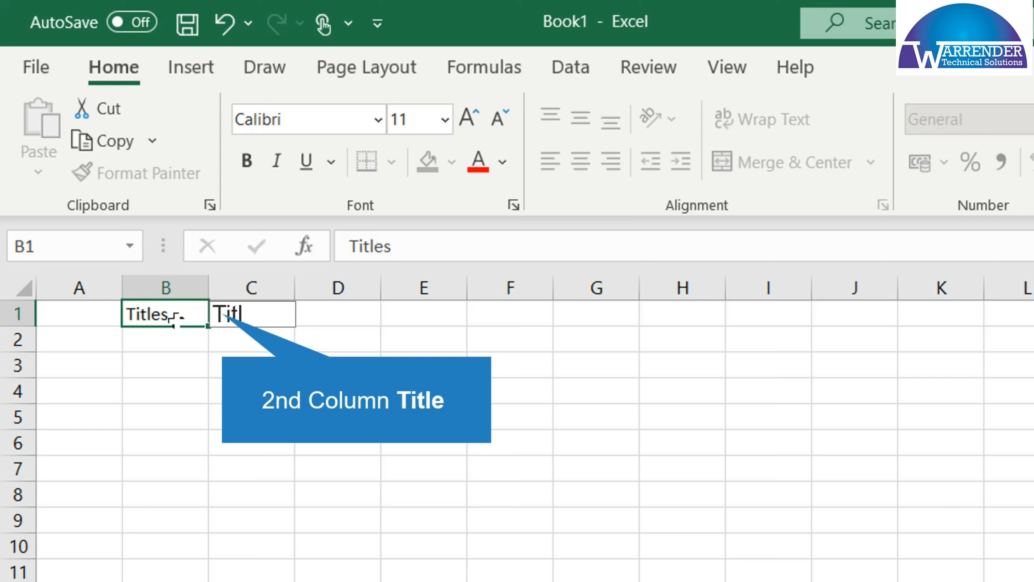
{"action": "type", "text": "es 2"}
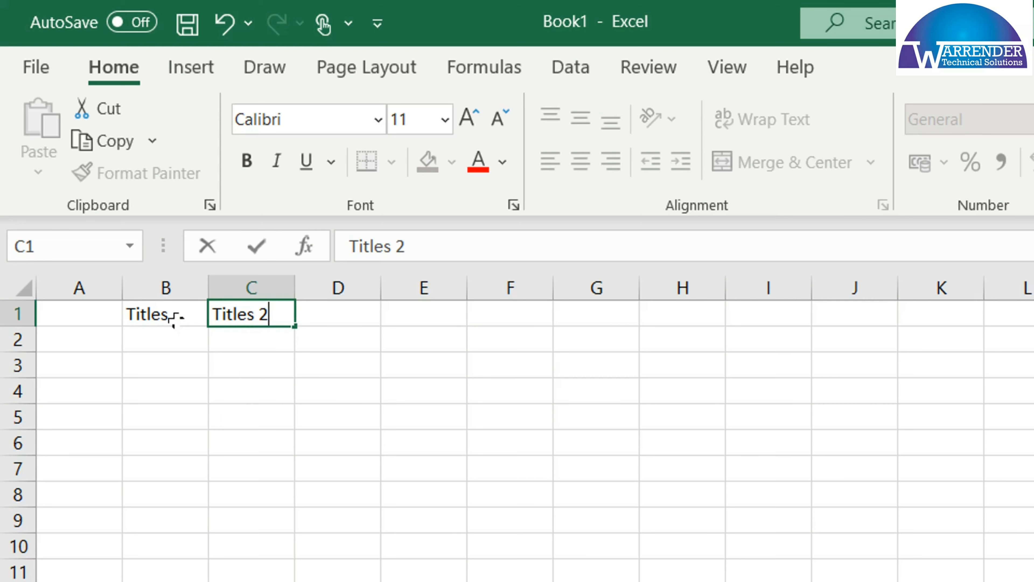
{"action": "key", "text": "Tab"}
Enter the column headings "Dates" in cell D1 and "Values" in cell E1
{"action": "type", "text": "D"}
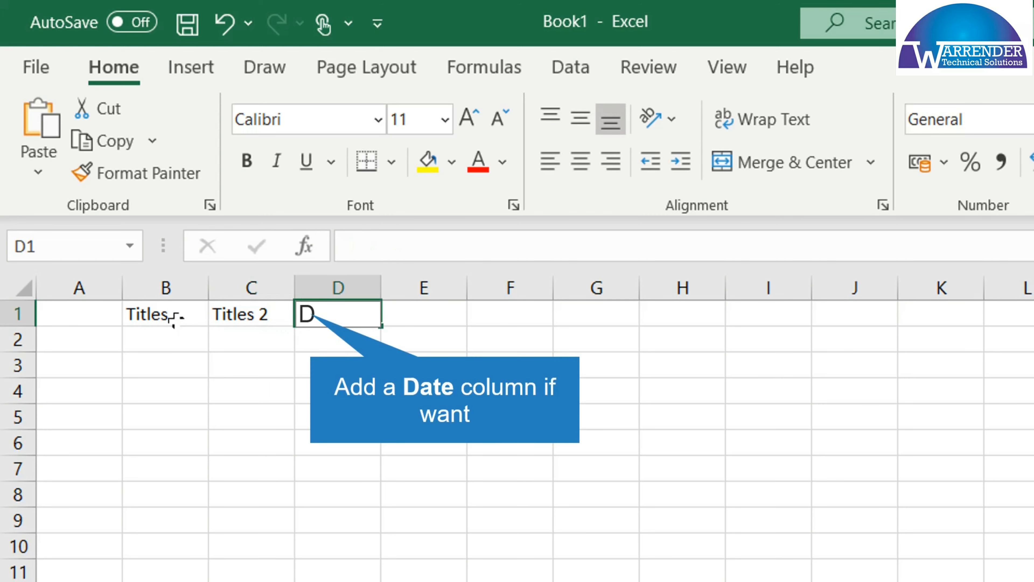
{"action": "type", "text": "ates"}
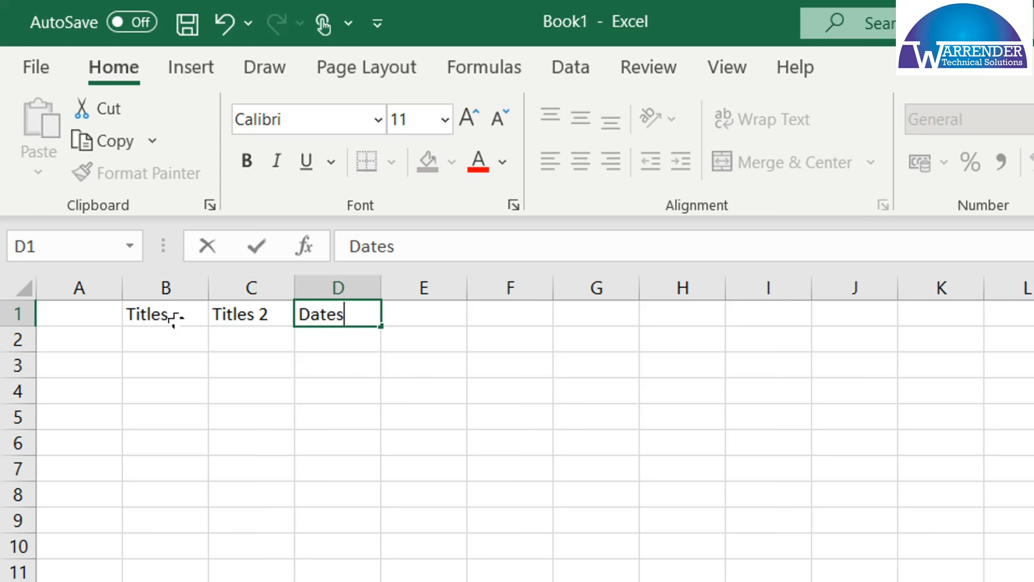
{"action": "key", "text": "Tab"}
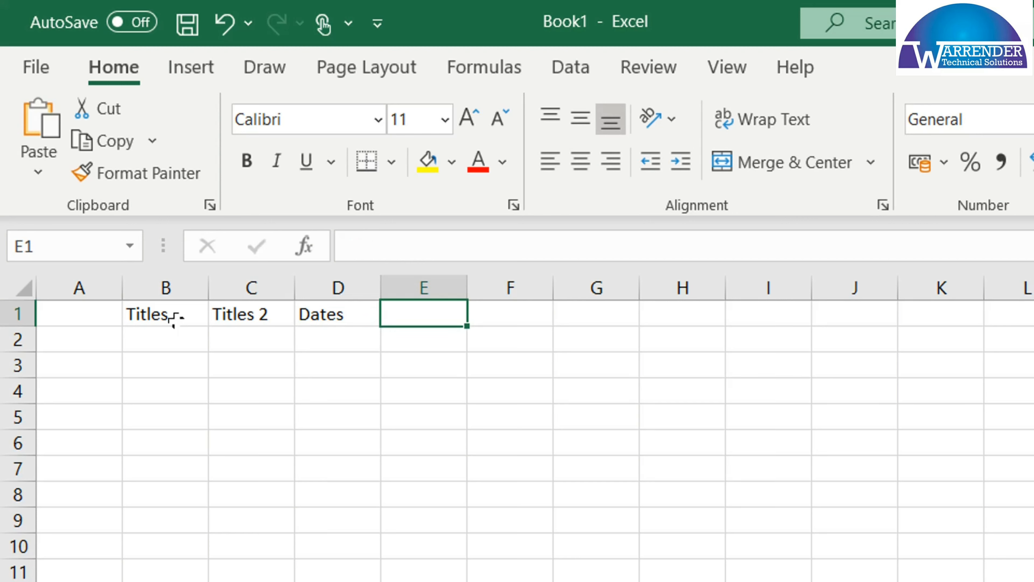
{"action": "type", "text": "Values"}
{"action": "key", "text": "Return"}
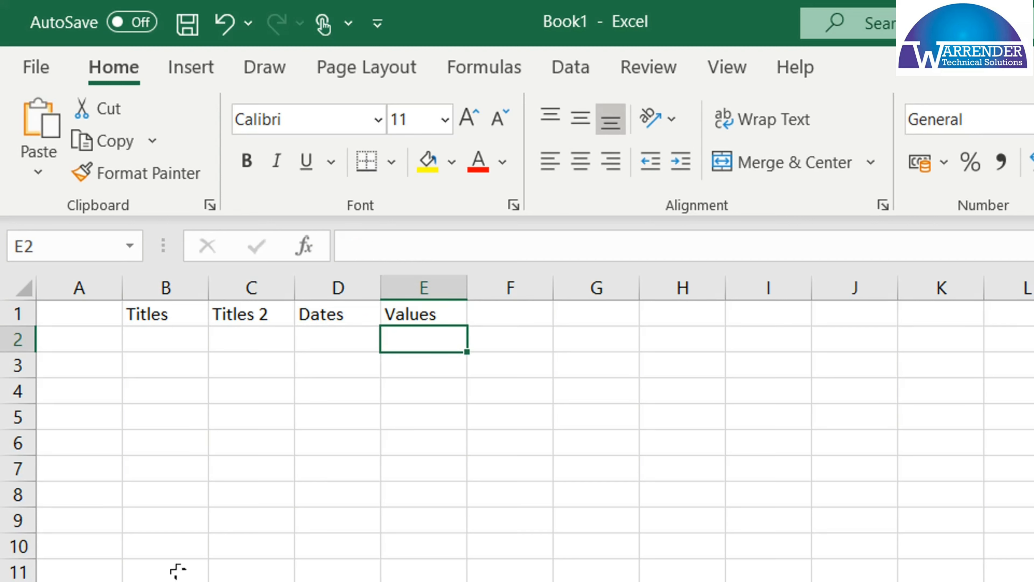
Change the heading in cell B1 to "Titles Add Text" and auto-fit the width of column B
{"action": "left_click", "coordinate": [184, 311]}
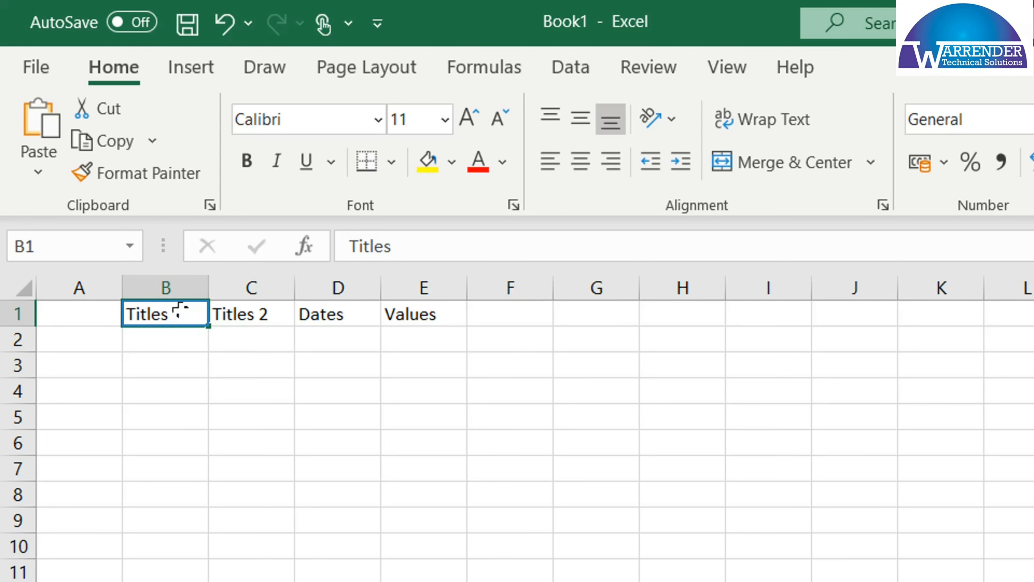
{"action": "double_click", "coordinate": [181, 312]}
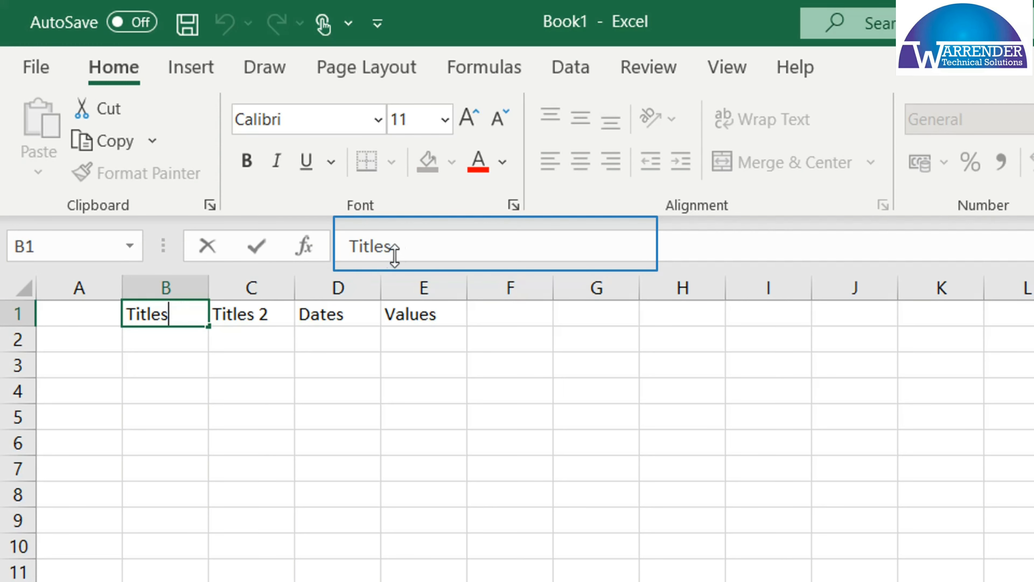
{"action": "left_click", "coordinate": [426, 247]}
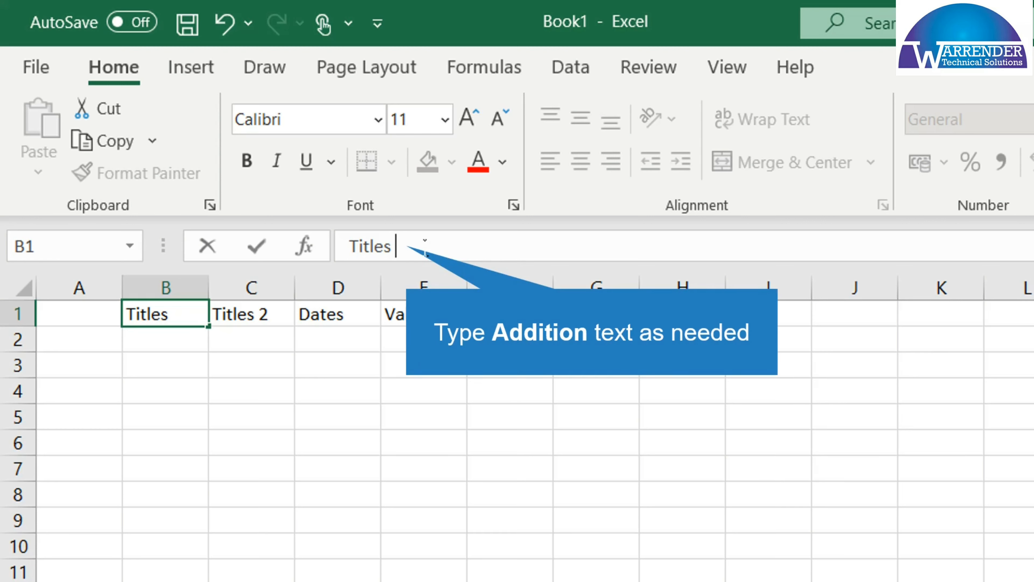
{"action": "type", "text": "Add Test"}
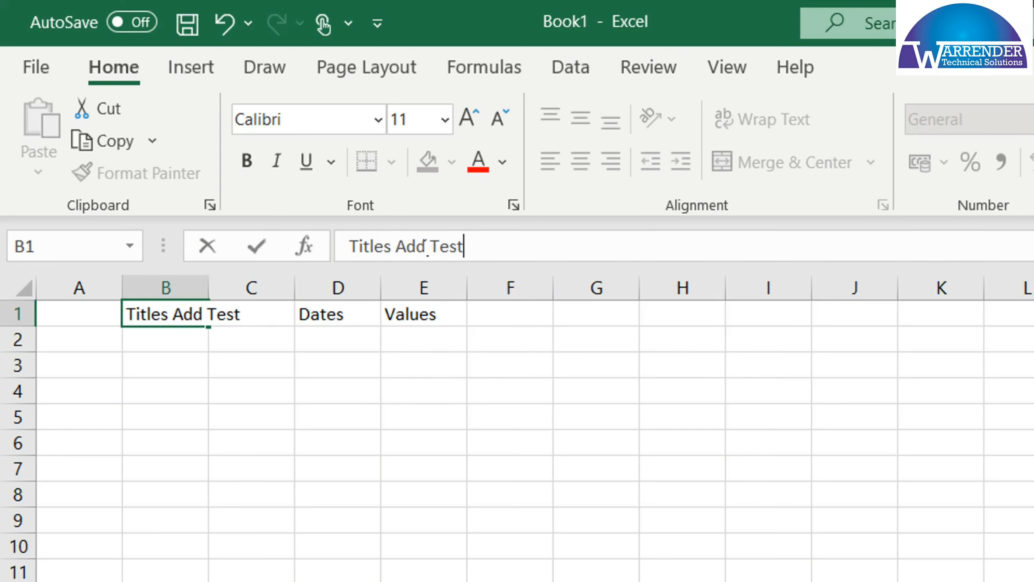
{"action": "key", "text": "BackSpace"}
{"action": "key", "text": "BackSpace"}
{"action": "key", "text": "Return"}
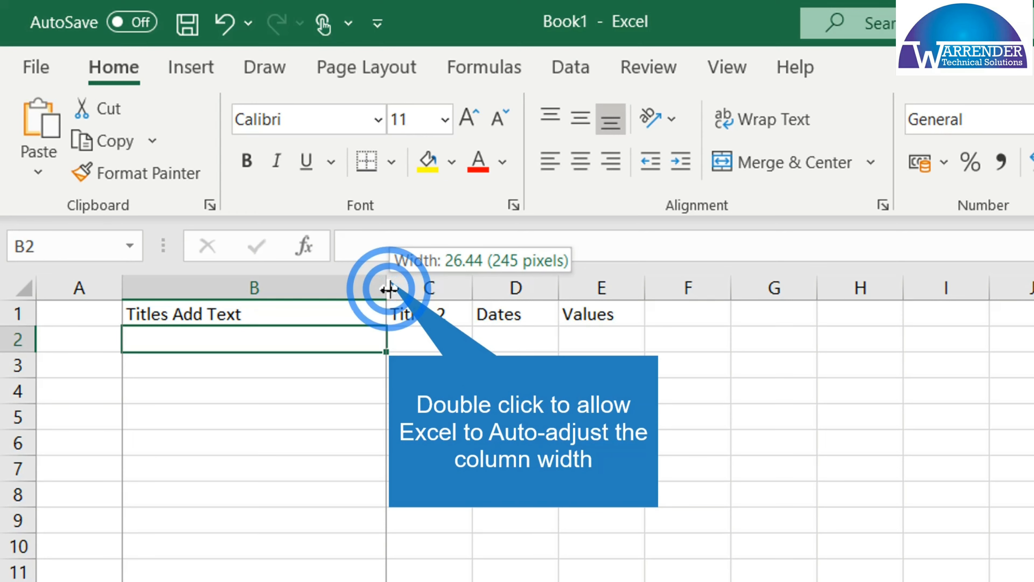
{"action": "double_click", "coordinate": [388, 286]}
Enter "Large Amount of Text" in cell B2 and auto-fit column B to it
{"action": "type", "text": "L"}
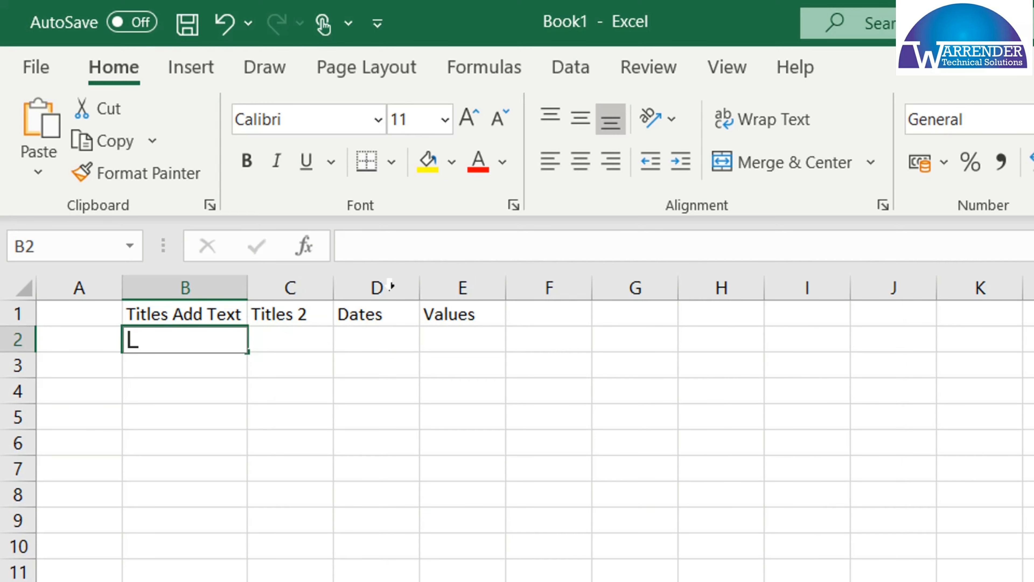
{"action": "type", "text": "arge T"}
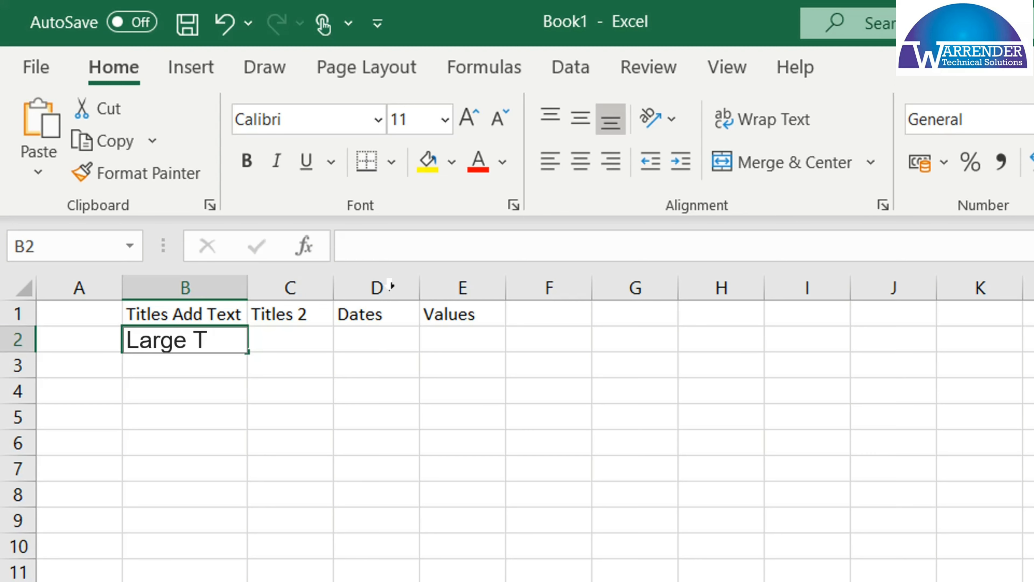
{"action": "key", "text": "Tab"}
{"action": "type", "text": "Amou"}
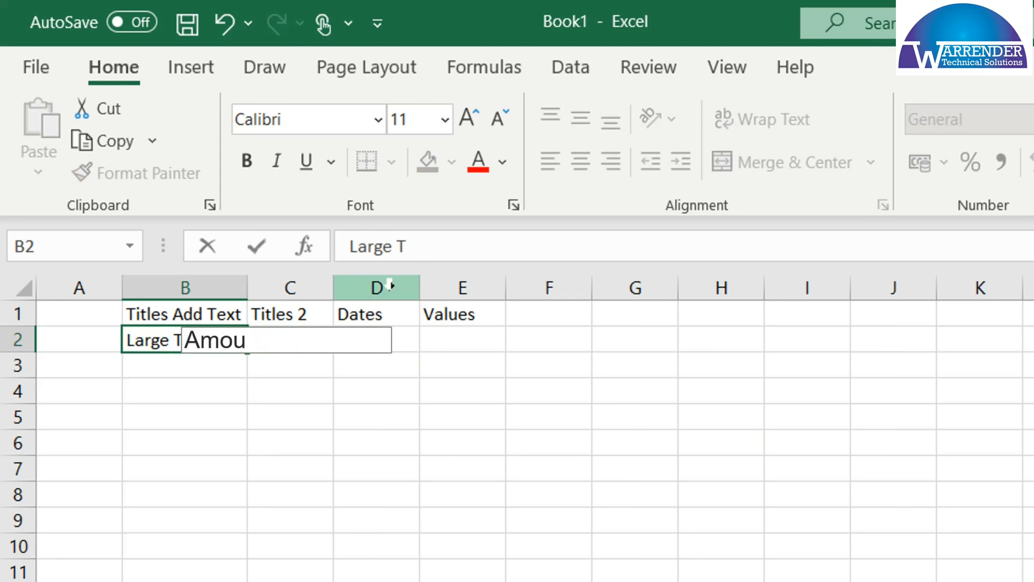
{"action": "type", "text": "nt of Test"}
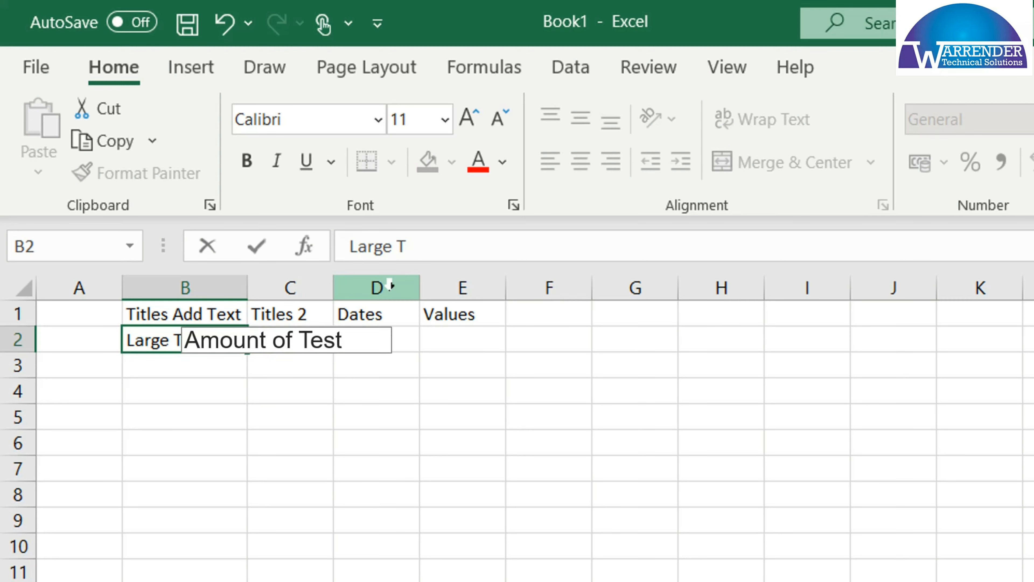
{"action": "key", "text": "BackSpace"}
{"action": "key", "text": "BackSpace"}
{"action": "type", "text": "xt"}
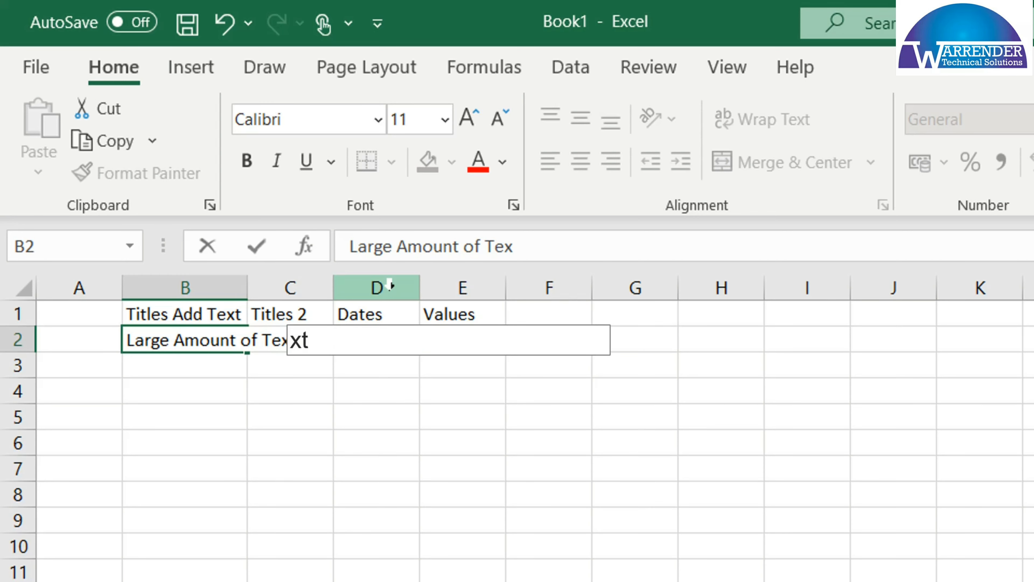
{"action": "key", "text": "Return"}
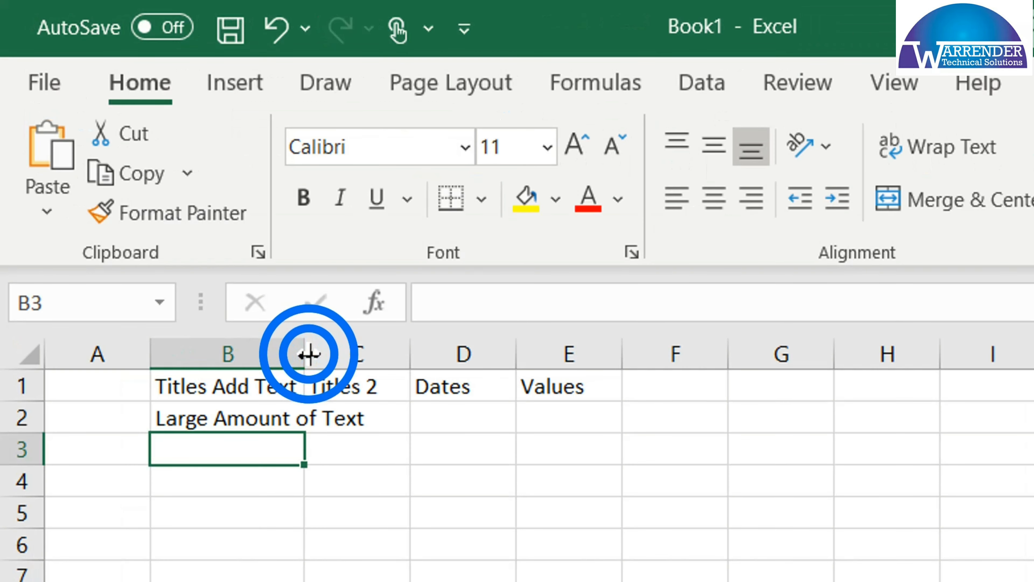
{"action": "double_click", "coordinate": [305, 355]}
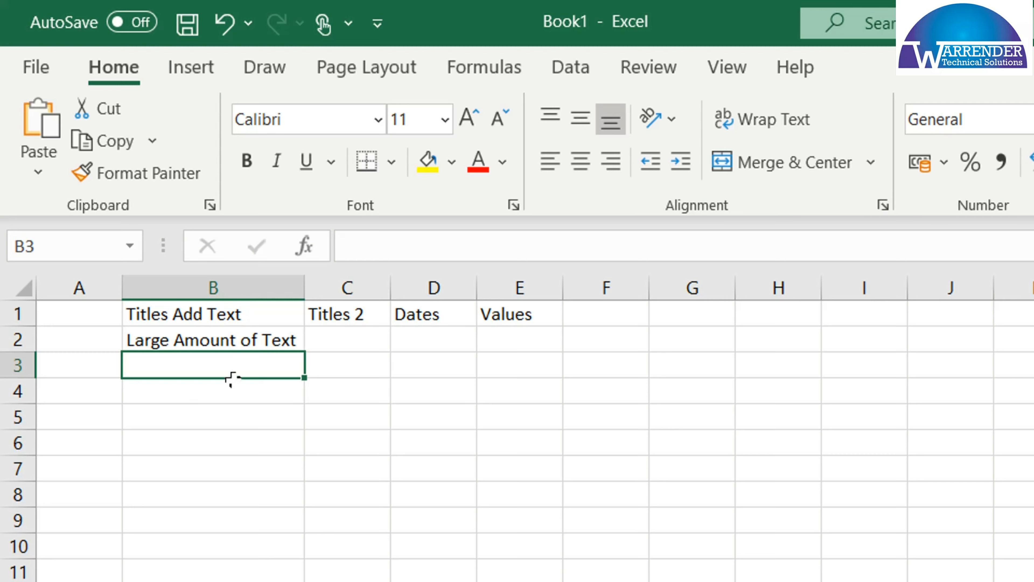
Append "Lot more Text Here" to the text in cell B2 and auto-fit column B to the longer entry
{"action": "left_click", "coordinate": [263, 340]}
{"action": "left_click", "coordinate": [577, 251]}
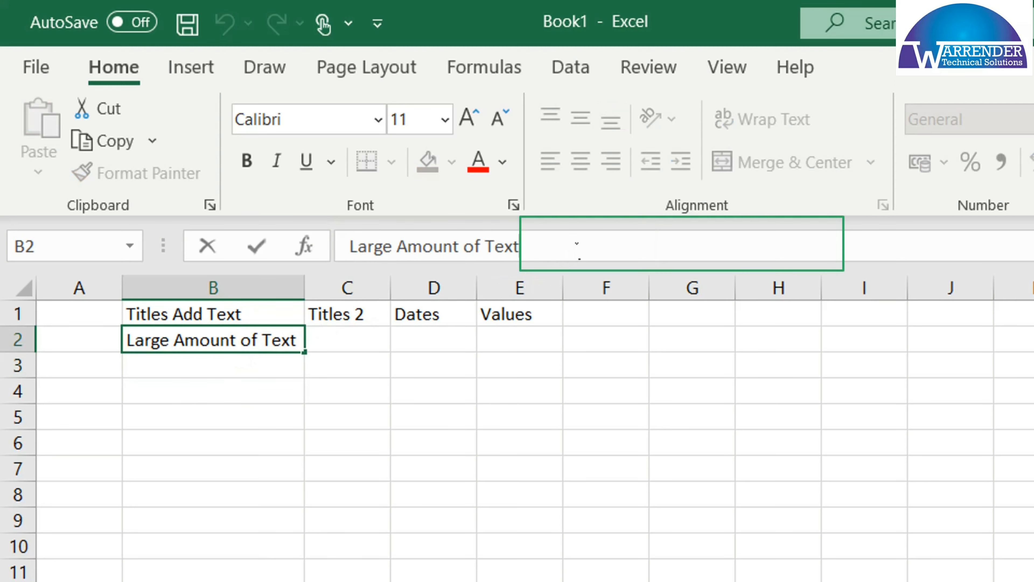
{"action": "type", "text": "Lot"}
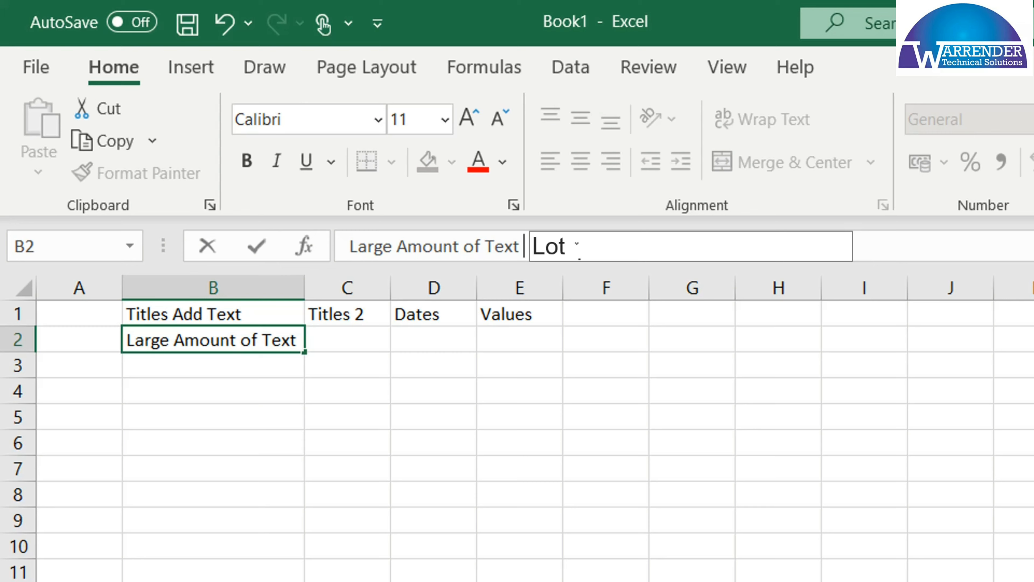
{"action": "type", "text": " more Tex"}
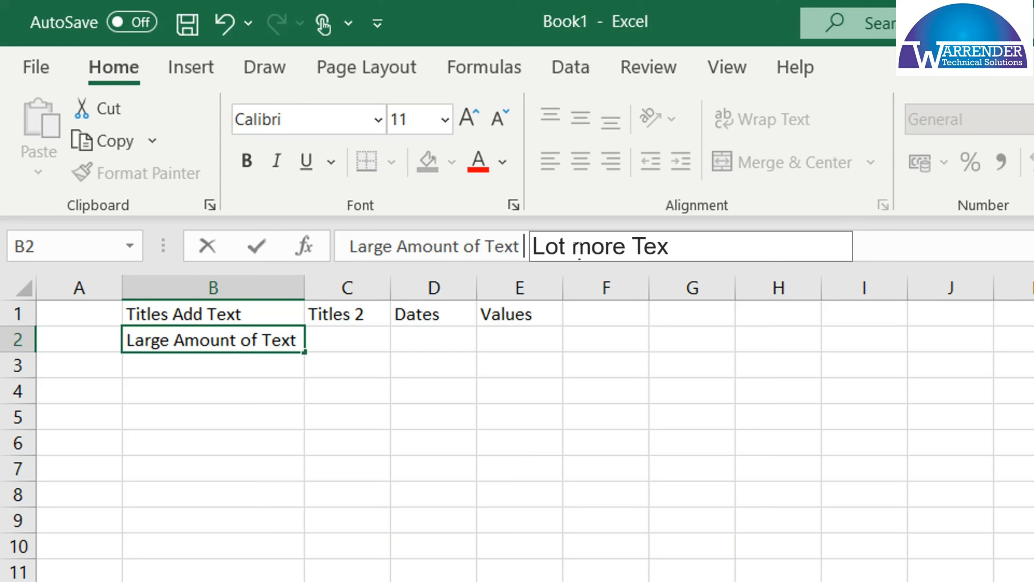
{"action": "type", "text": "t Here"}
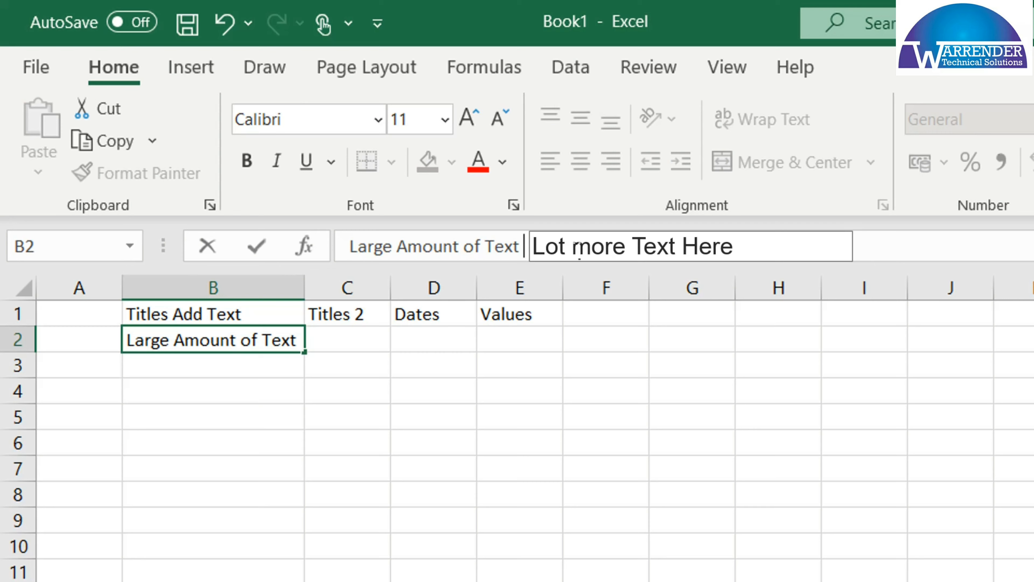
{"action": "key", "text": "Return"}
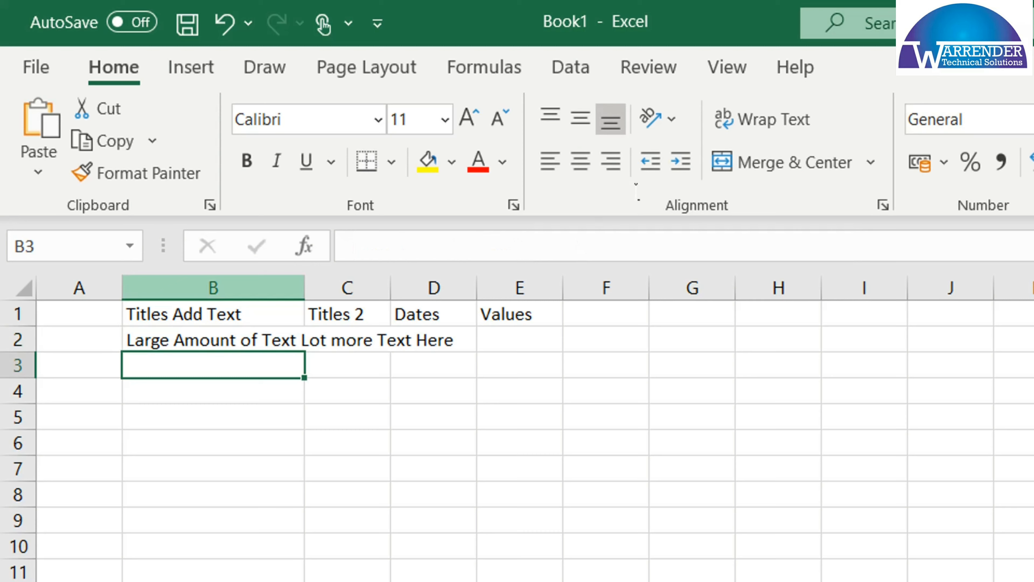
{"action": "double_click", "coordinate": [304, 288]}
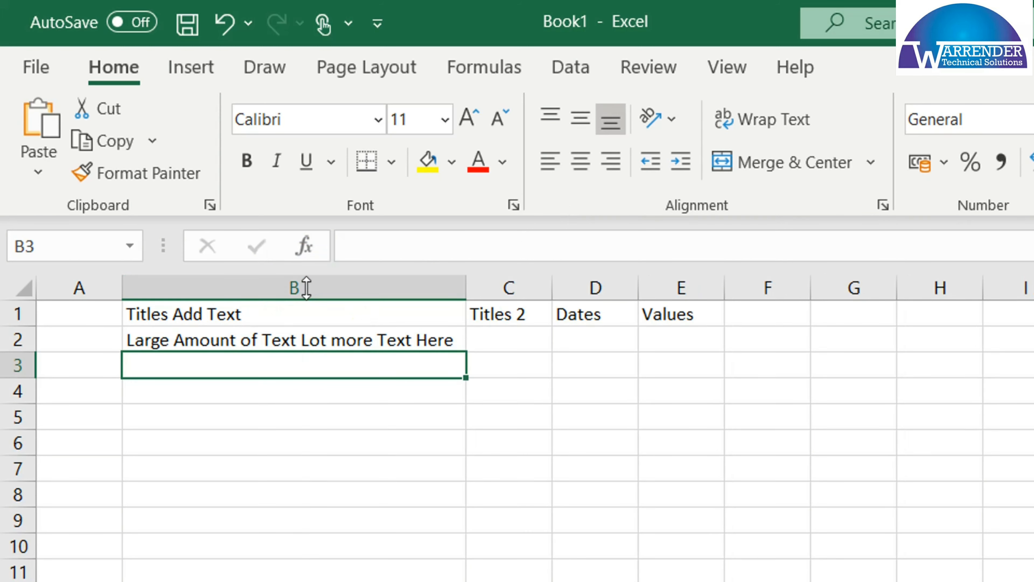
Widen column B far beyond its text by hand and undo the width change
{"action": "left_click_drag", "start_coordinate": [467, 289], "coordinate": [473, 289]}
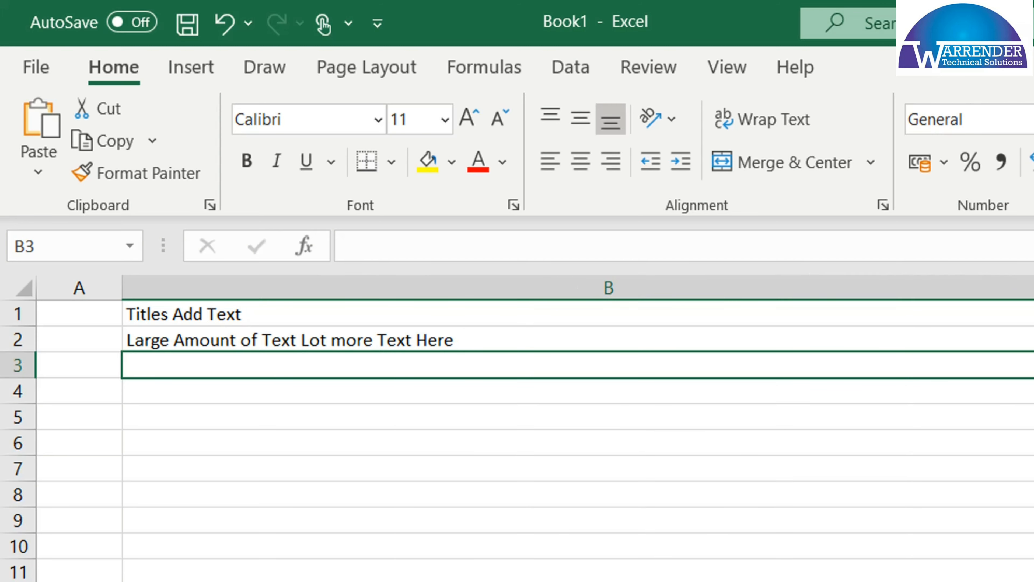
{"action": "key", "text": "ctrl+z"}
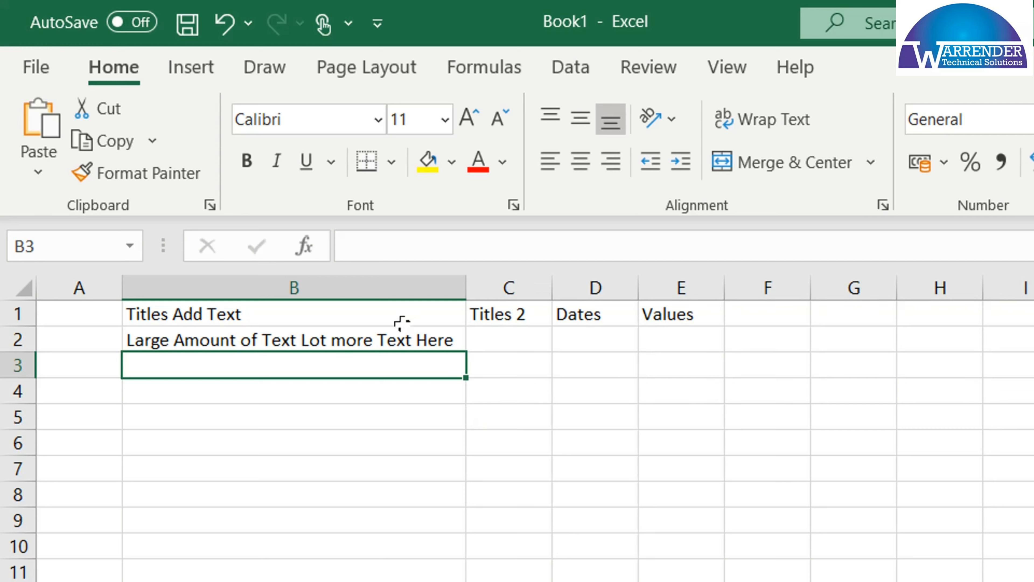
Turn on Wrap Text for cell B2 and resize column B and row 2 so its text fits on two lines
{"action": "left_click", "coordinate": [391, 339]}
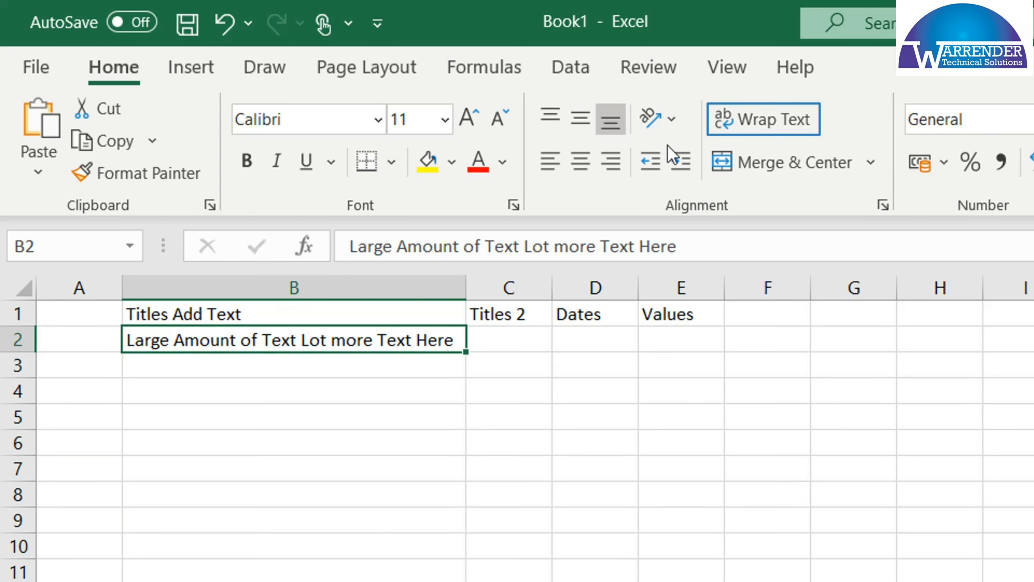
{"action": "left_click", "coordinate": [788, 127]}
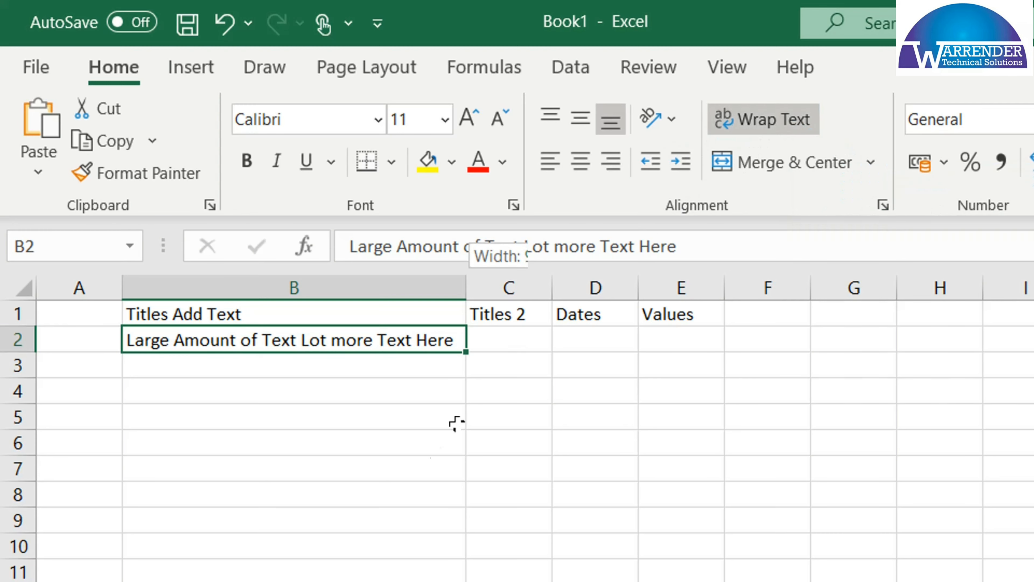
{"action": "double_click", "coordinate": [467, 289]}
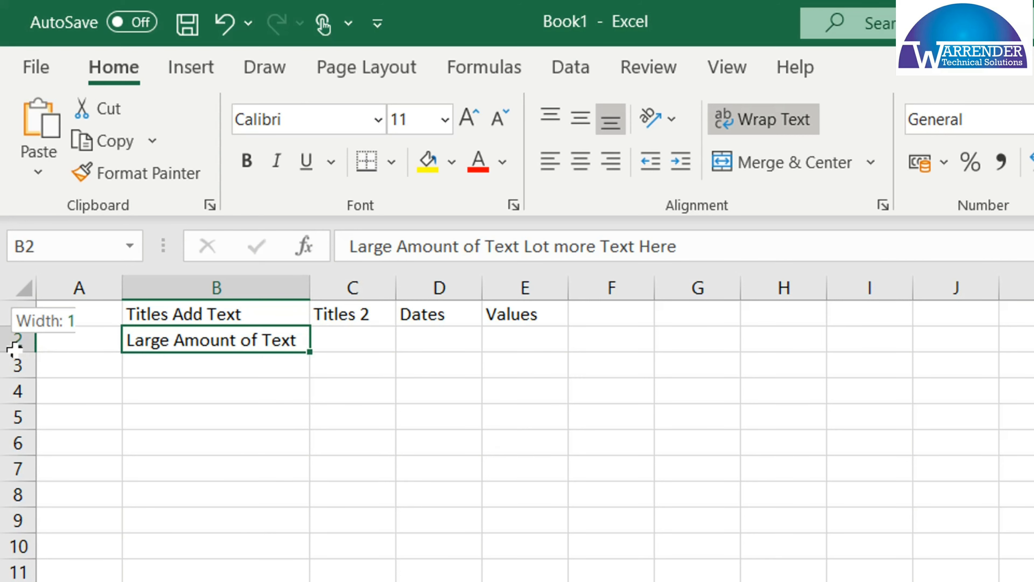
{"action": "left_click_drag", "start_coordinate": [11, 351], "coordinate": [20, 497]}
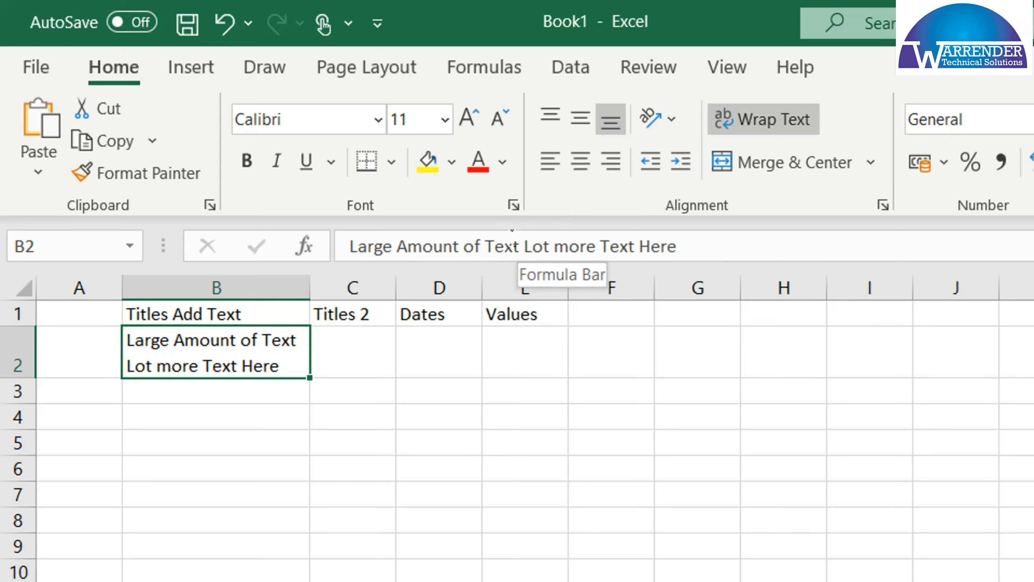
Replace the space before "Lot more Text Here" in cell B2 with a line break
{"action": "left_click", "coordinate": [523, 246]}
{"action": "key", "text": "BackSpace"}
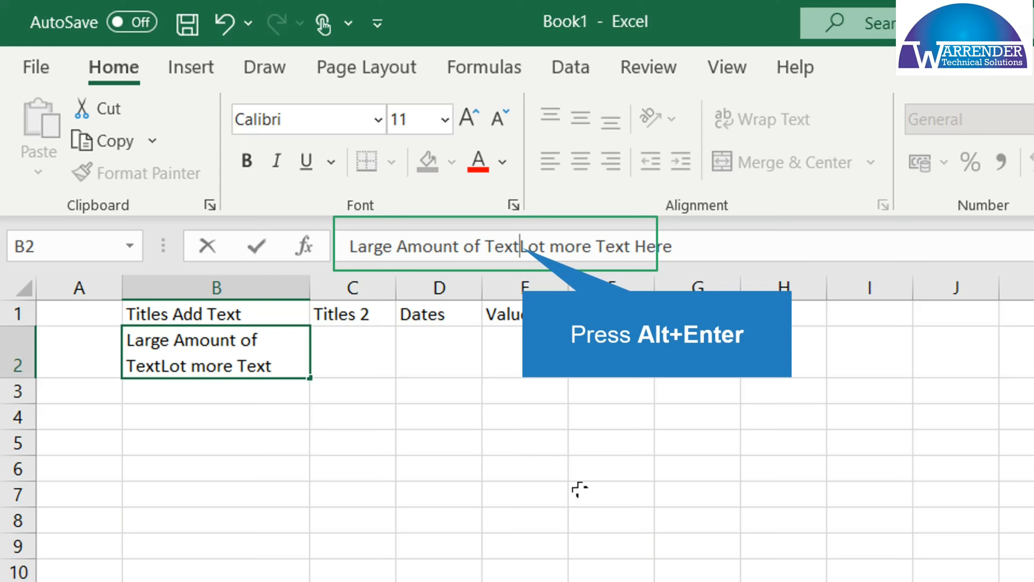
{"action": "key", "text": "alt+Return"}
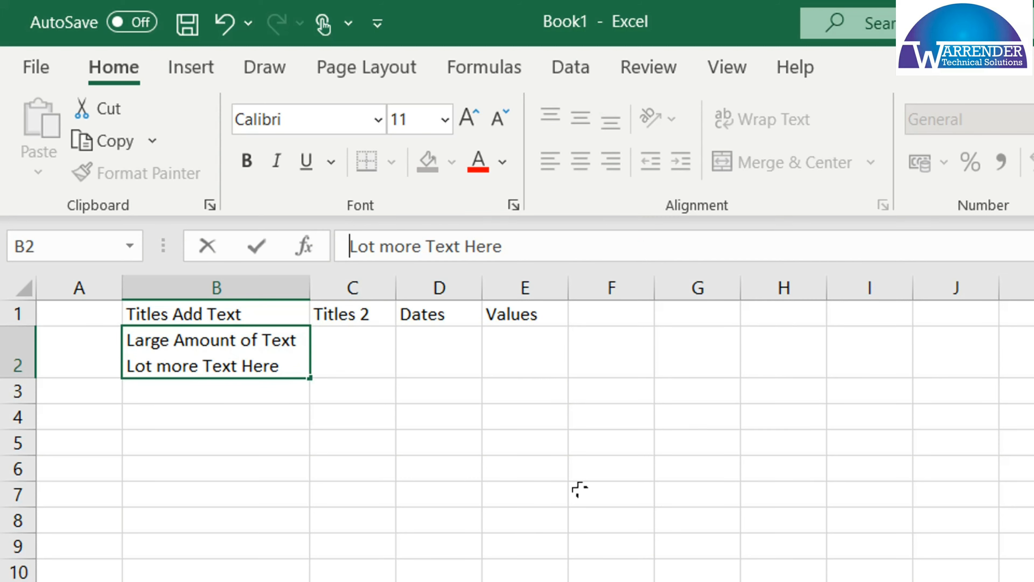
{"action": "key", "text": "alt+Return"}
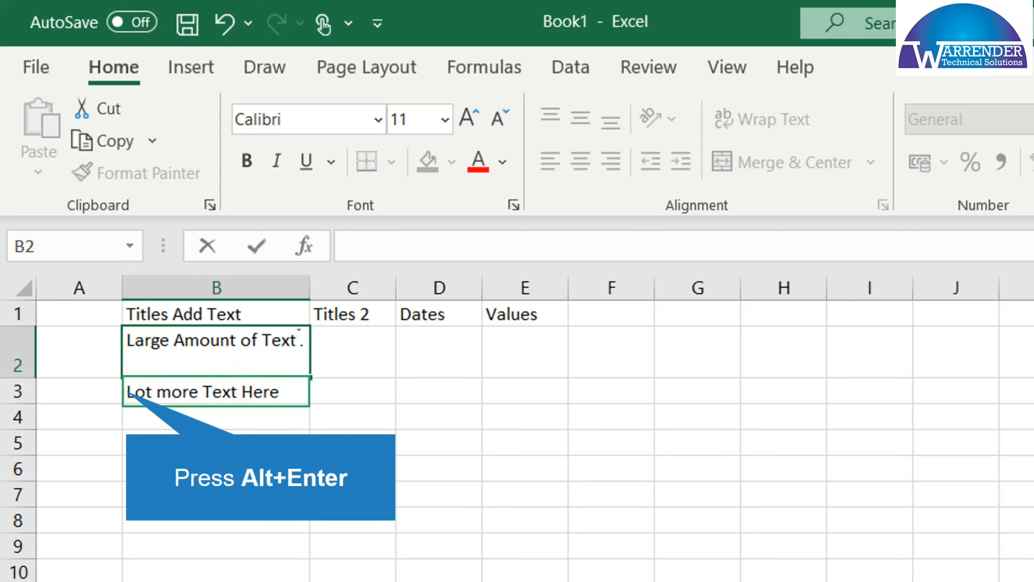
{"action": "key", "text": "Return"}
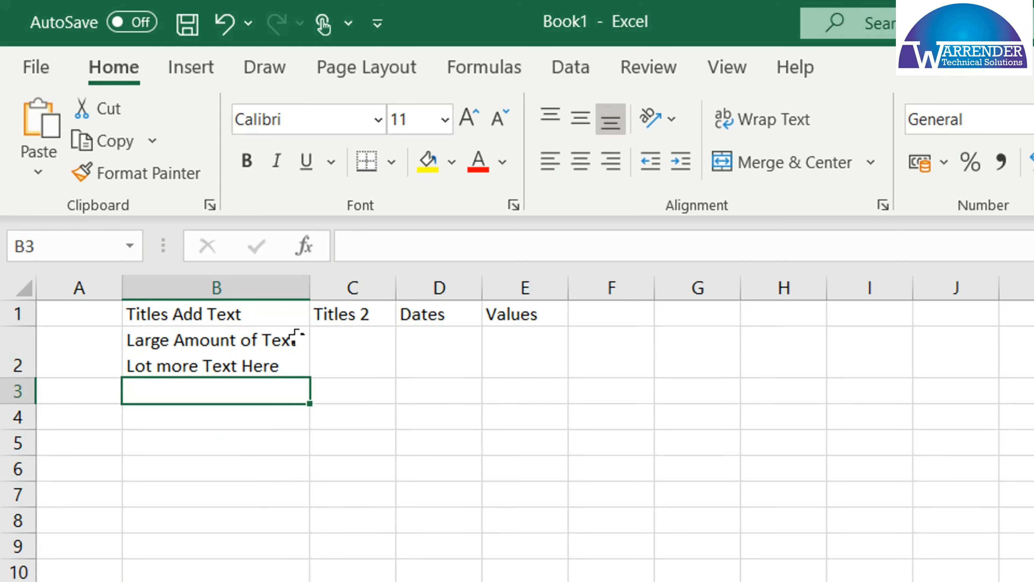
{"action": "left_click", "coordinate": [295, 336]}
{"action": "double_click", "coordinate": [295, 336]}
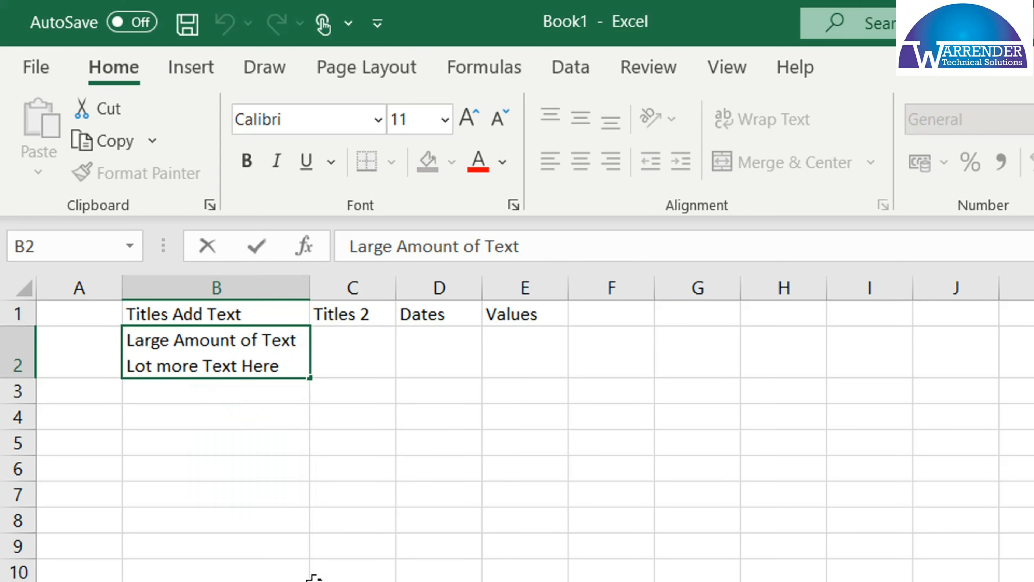
{"action": "key", "text": "Return"}
{"action": "key", "text": "Return"}
{"action": "key", "text": "Return"}
{"action": "key", "text": "Return"}
{"action": "key", "text": "Return"}
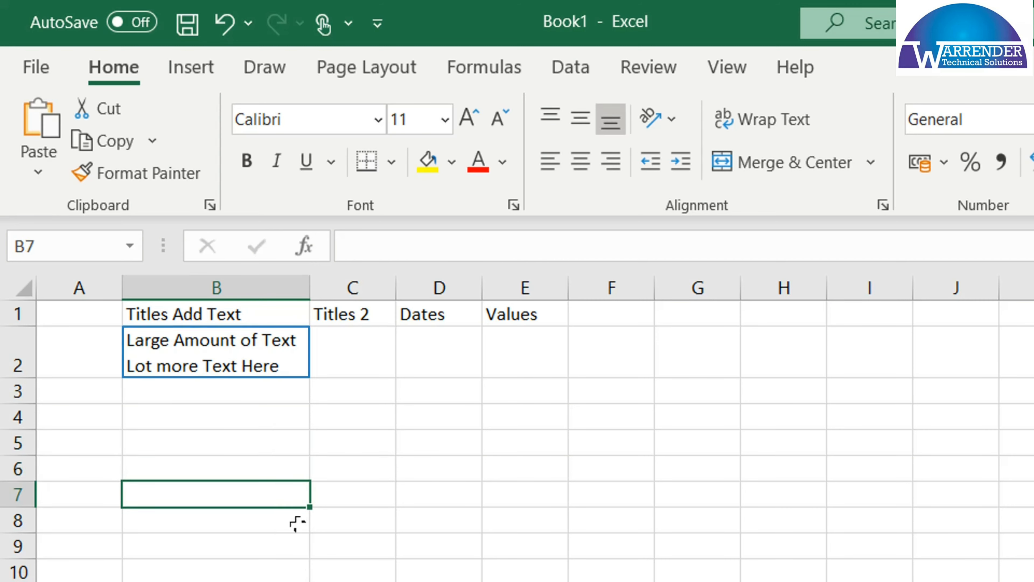
Add the line "New Line ALT + Enter" between the two text lines in cell B2, and clear the cell's contents
{"action": "double_click", "coordinate": [301, 340]}
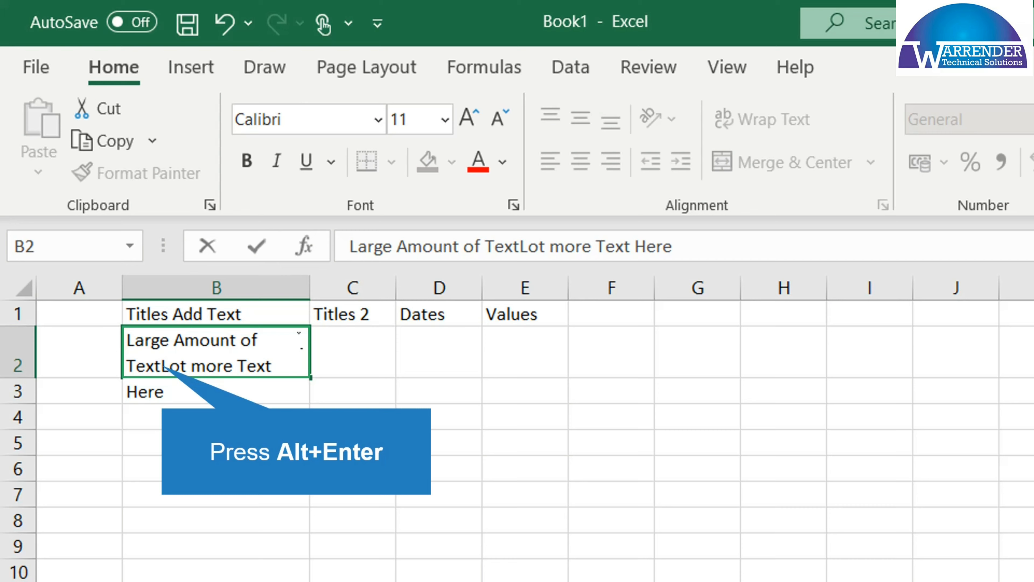
{"action": "key", "text": "alt+Return"}
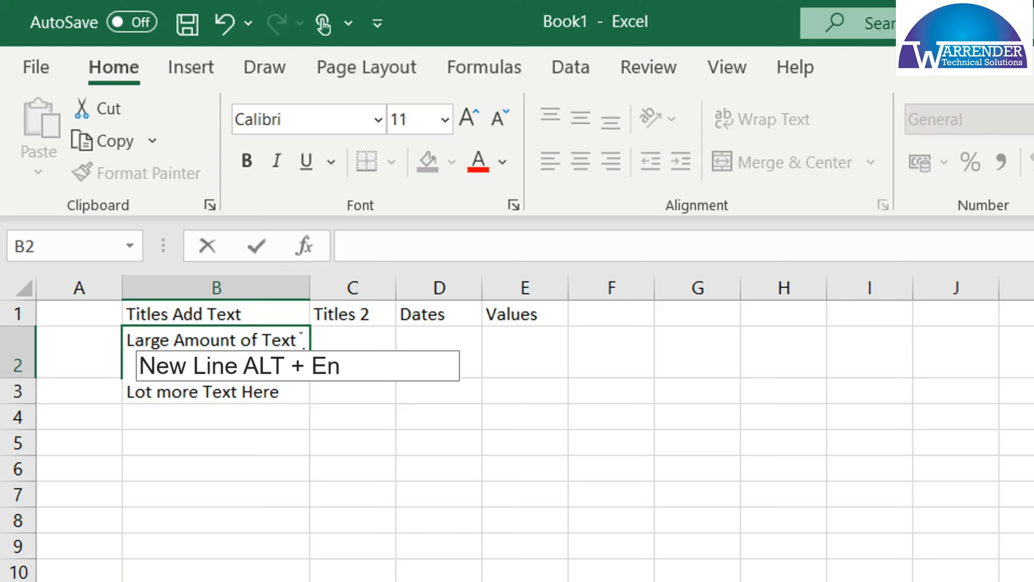
{"action": "left_click", "coordinate": [254, 367]}
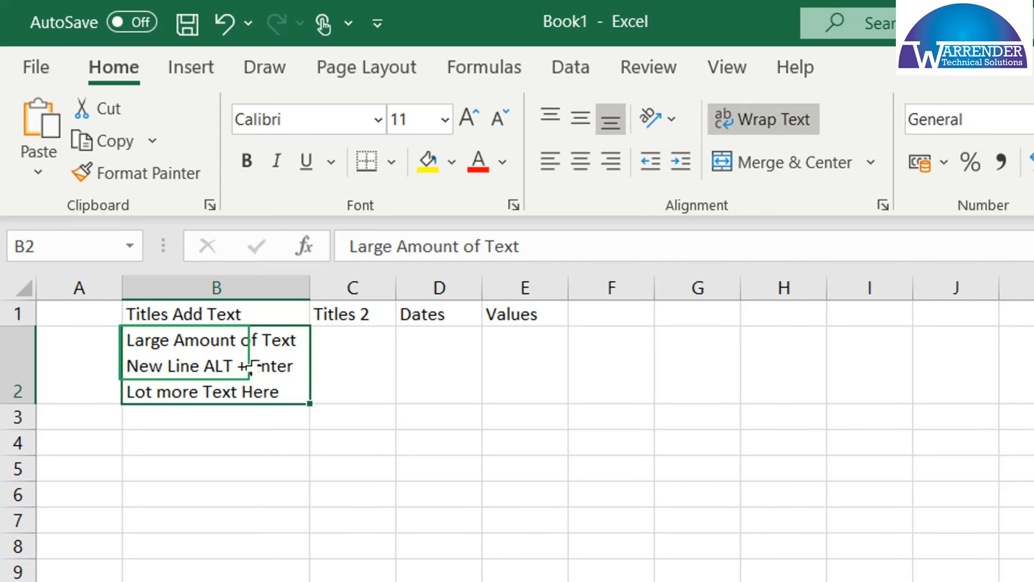
{"action": "key", "text": "Delete"}
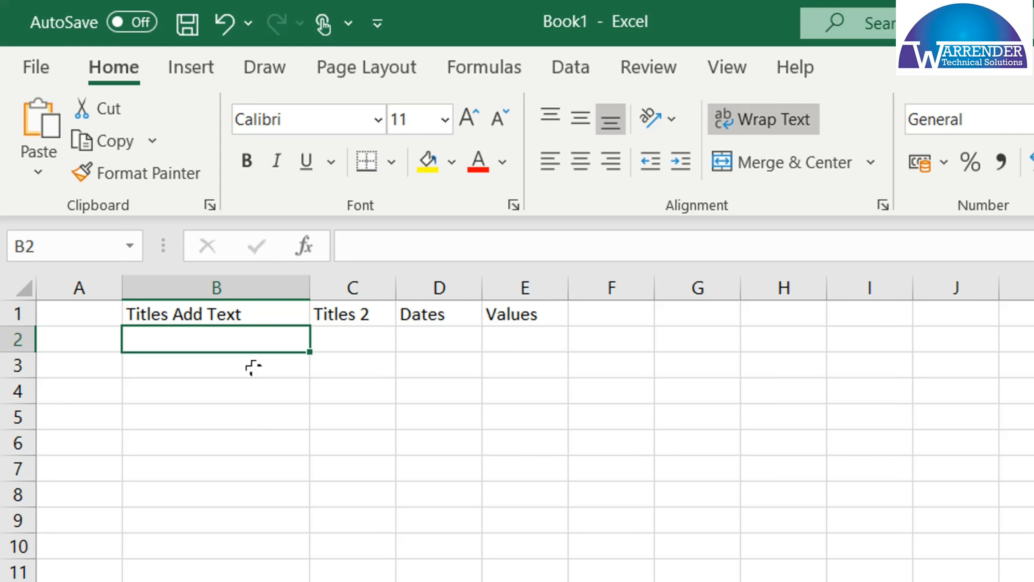
Enter "Category 1" in cell A2 and auto-fit the width of column A
{"action": "left_click", "coordinate": [70, 341]}
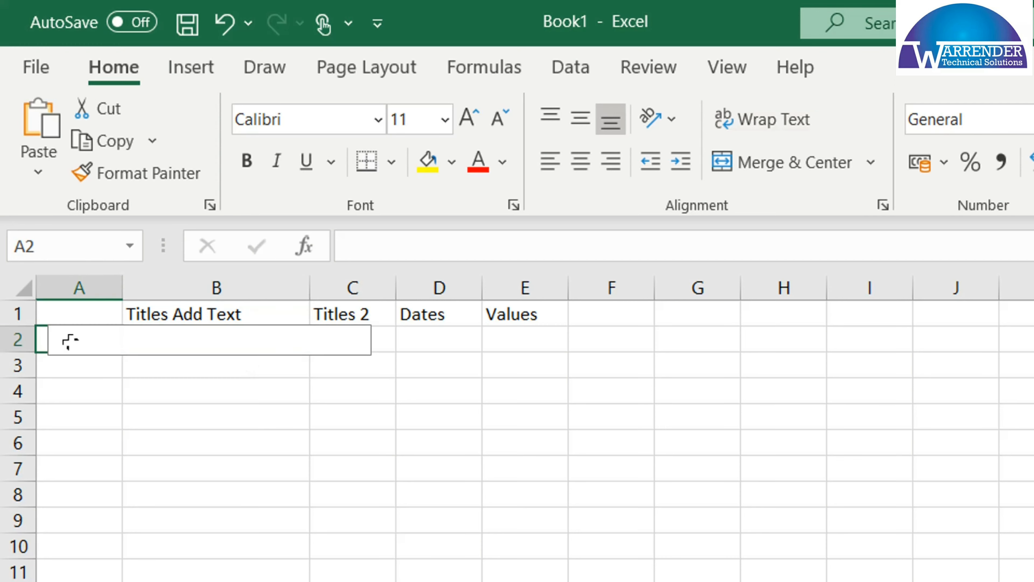
{"action": "type", "text": "Catego"}
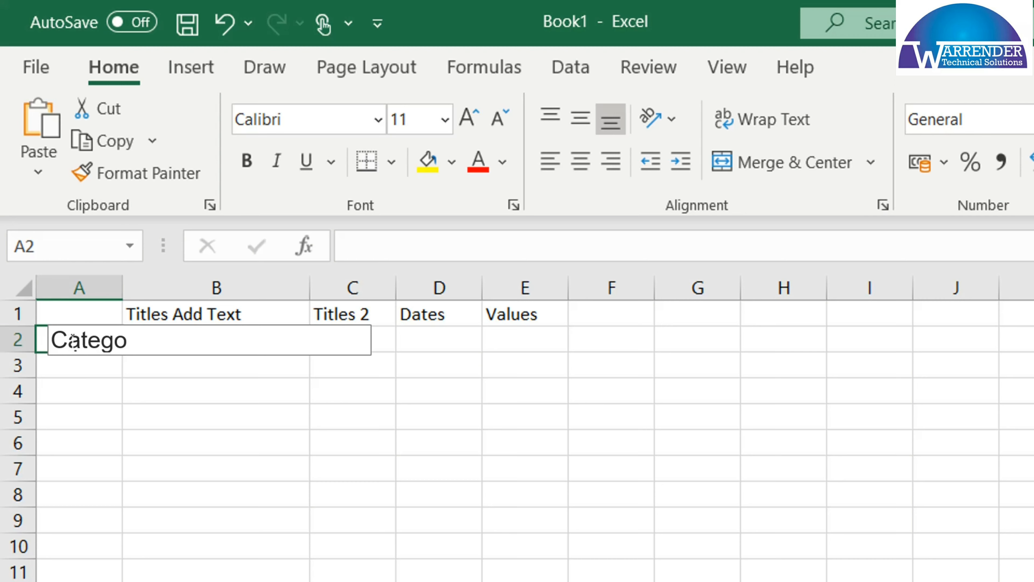
{"action": "type", "text": "ry 1"}
{"action": "key", "text": "Return"}
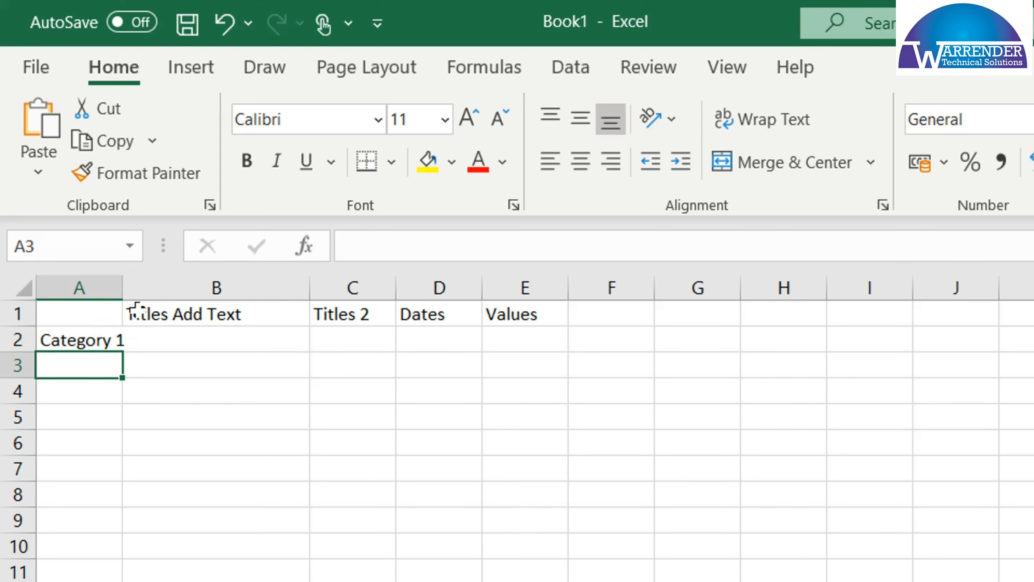
{"action": "double_click", "coordinate": [122, 287]}
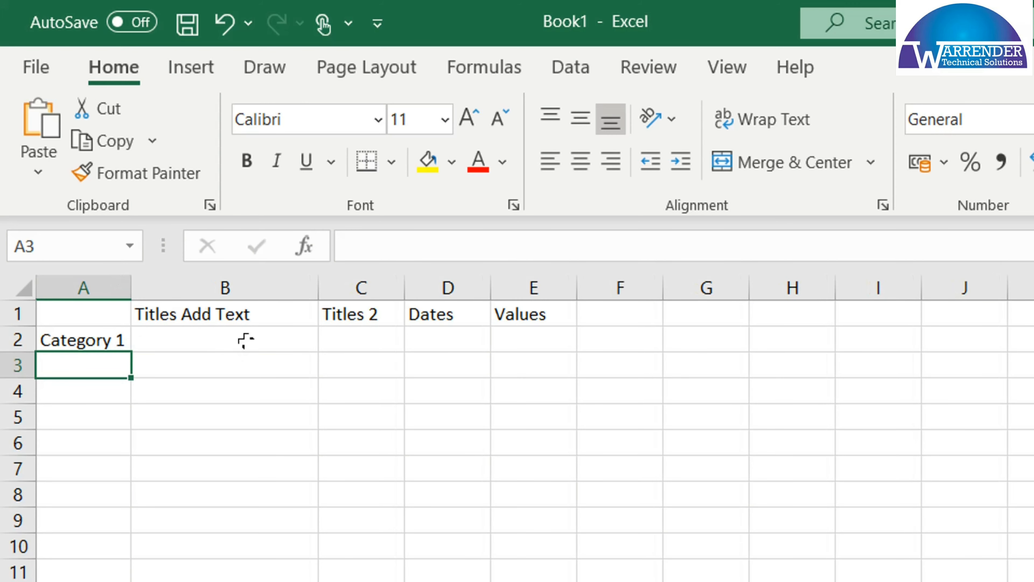
Enter 1, 2 and 3 in cells B2 to B4 and extend the number series down to cell B11
{"action": "double_click", "coordinate": [216, 340]}
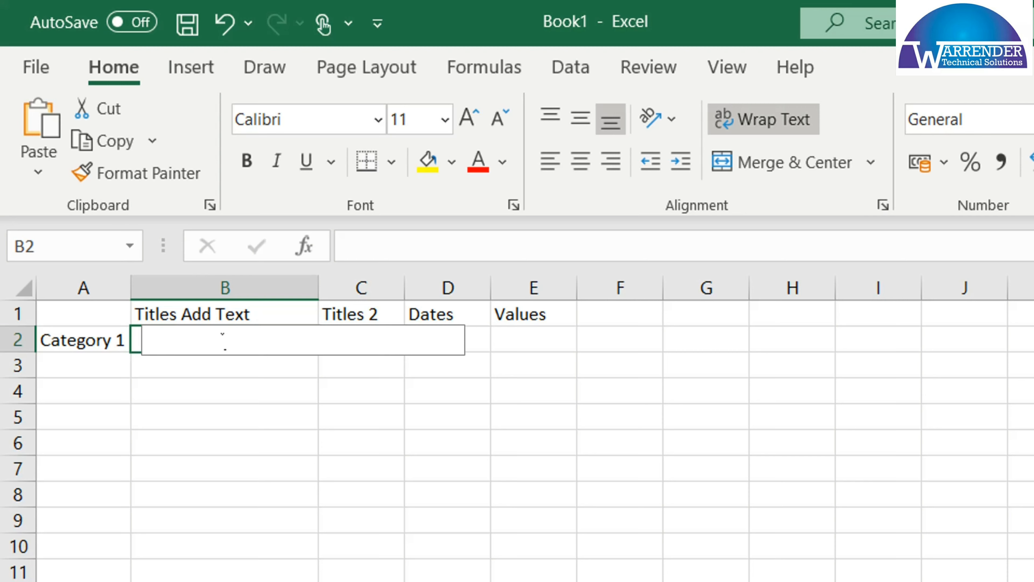
{"action": "type", "text": "1"}
{"action": "key", "text": "Return"}
{"action": "type", "text": "2"}
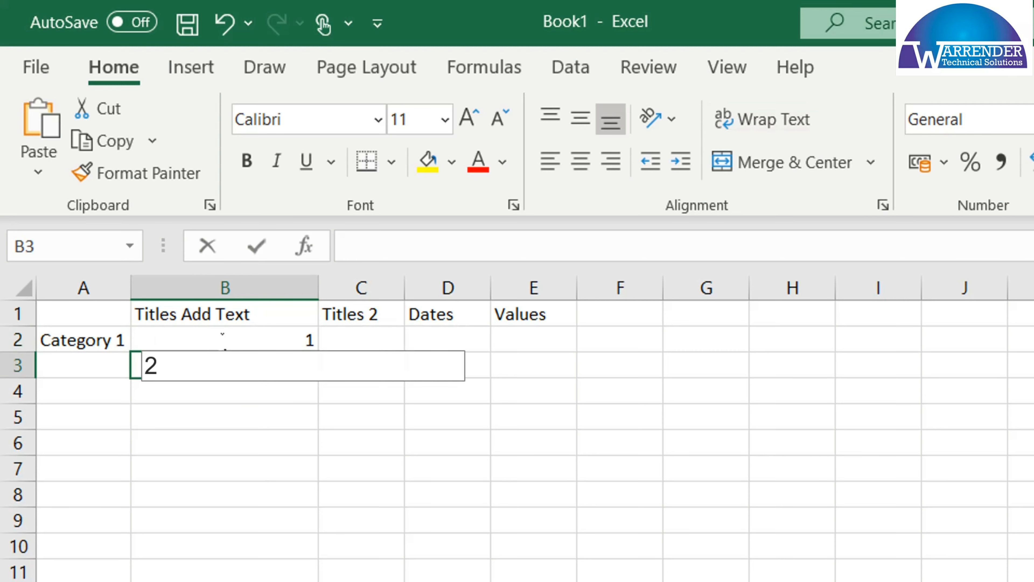
{"action": "key", "text": "Return"}
{"action": "key", "text": "Return"}
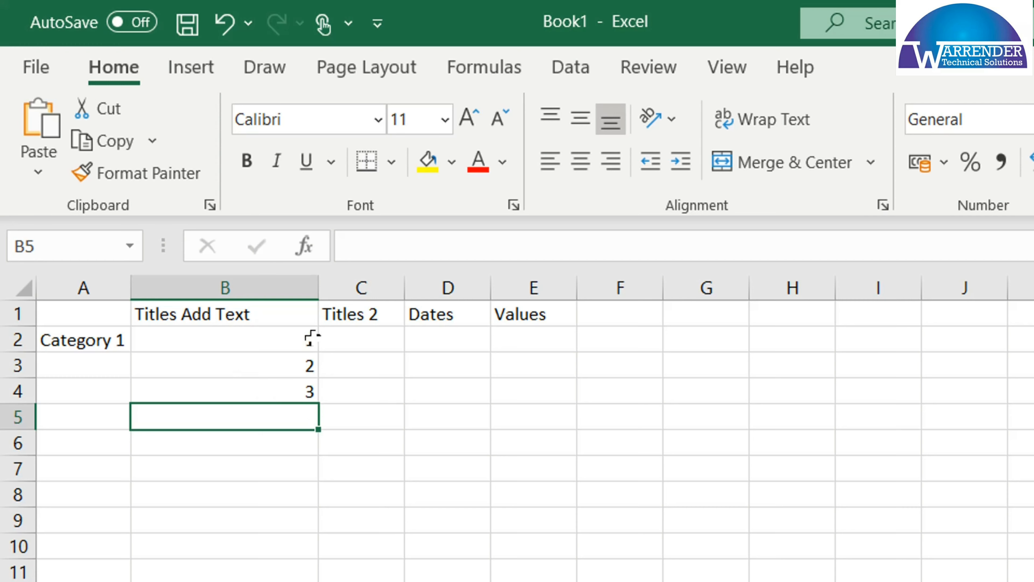
{"action": "left_click_drag", "start_coordinate": [281, 333], "coordinate": [281, 390]}
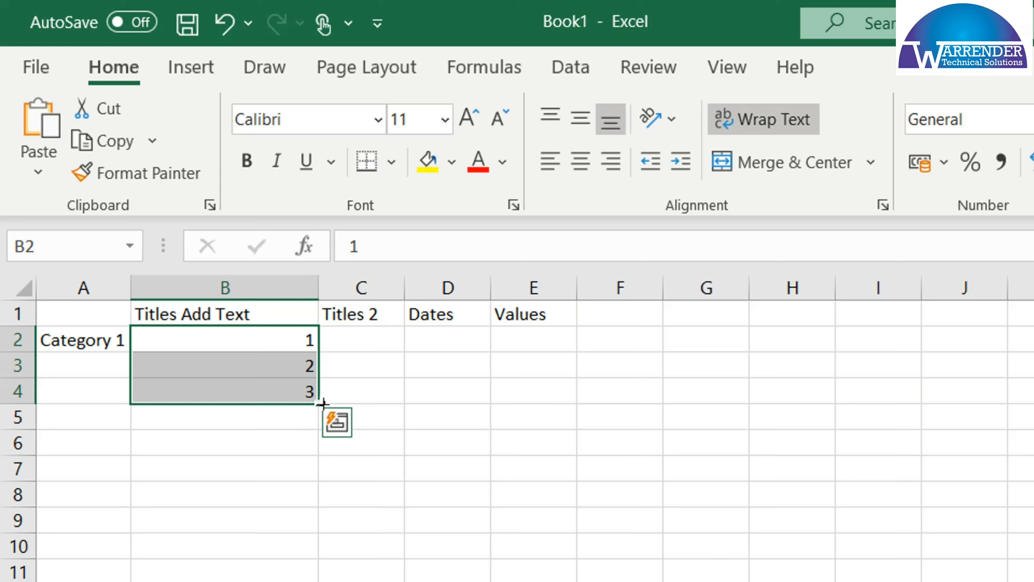
{"action": "left_click_drag", "start_coordinate": [322, 403], "coordinate": [305, 569]}
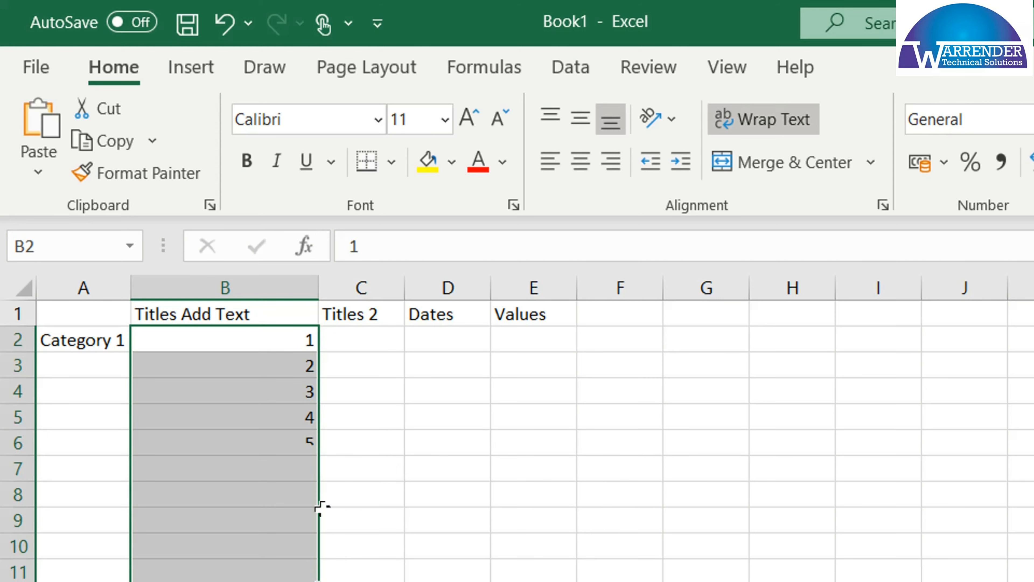
Enter 1.2, 1.4 and 1.6 in cells C2 to C4 and extend the series down to cell C11
{"action": "left_click", "coordinate": [345, 341]}
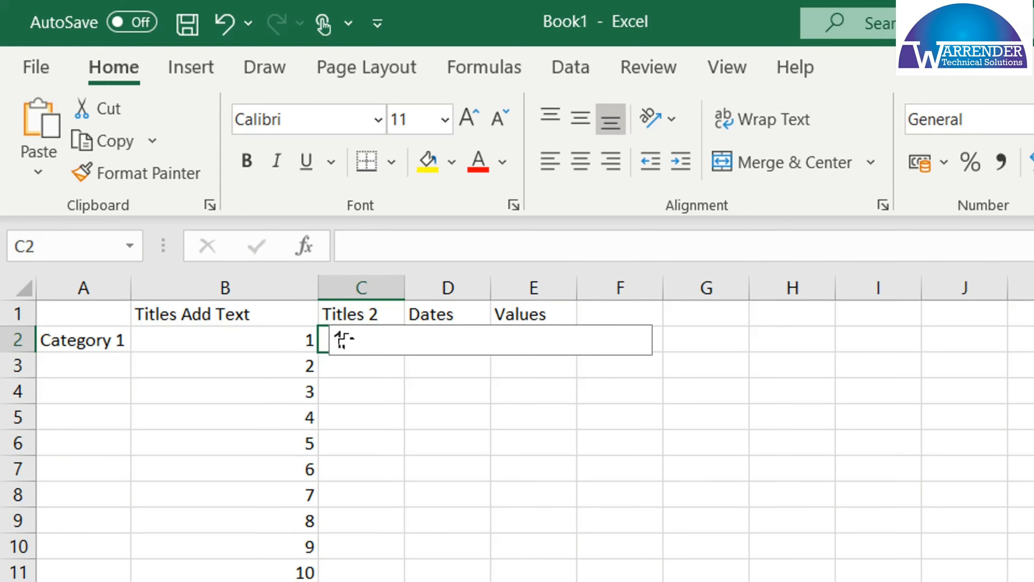
{"action": "type", "text": "1.2"}
{"action": "key", "text": "Return"}
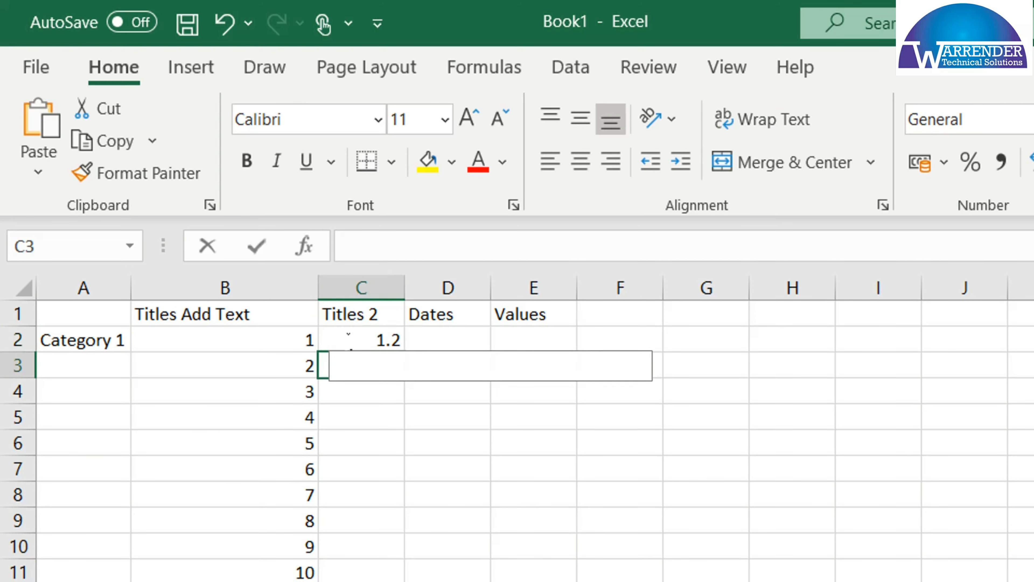
{"action": "type", "text": "1.4"}
{"action": "key", "text": "Return"}
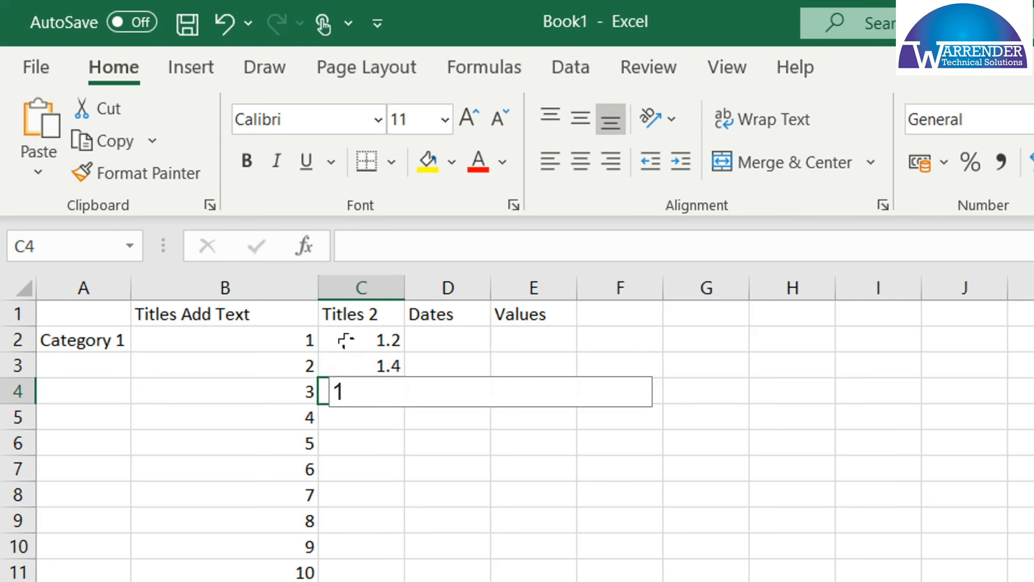
{"action": "type", "text": "1.6"}
{"action": "key", "text": "Return"}
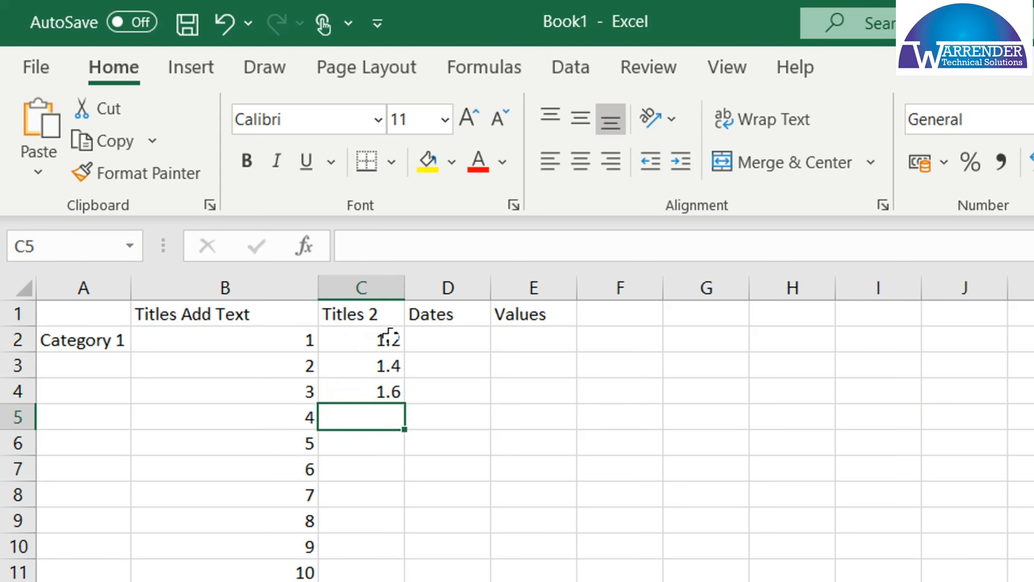
{"action": "left_click_drag", "start_coordinate": [392, 336], "coordinate": [392, 387]}
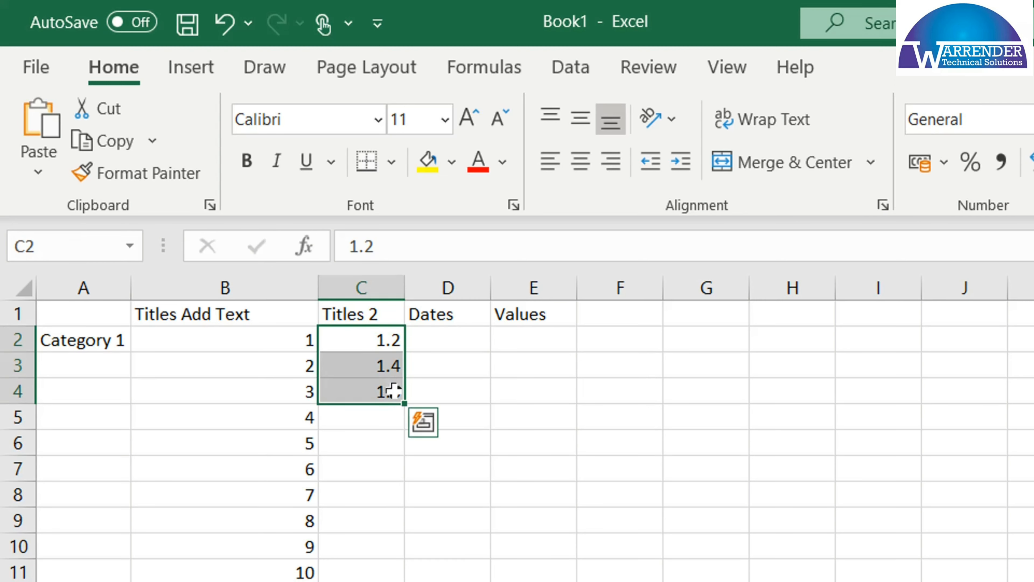
{"action": "left_click_drag", "start_coordinate": [404, 403], "coordinate": [397, 581]}
Enter 2, 4 and 8 in cells B13 to B15 and extend the series into the cells below
{"action": "left_click", "coordinate": [285, 581]}
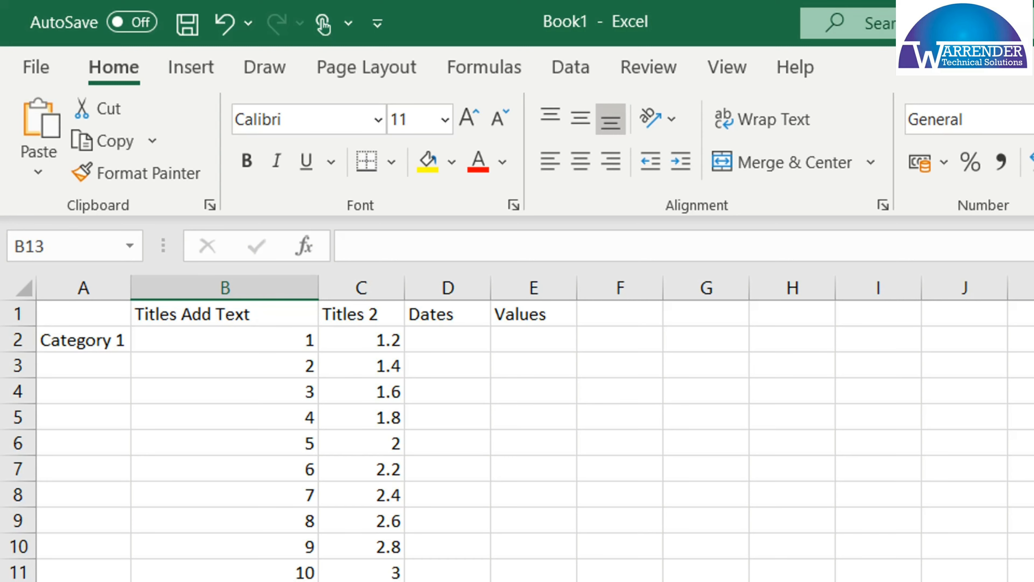
{"action": "type", "text": "2"}
{"action": "key", "text": "Return"}
{"action": "type", "text": "4"}
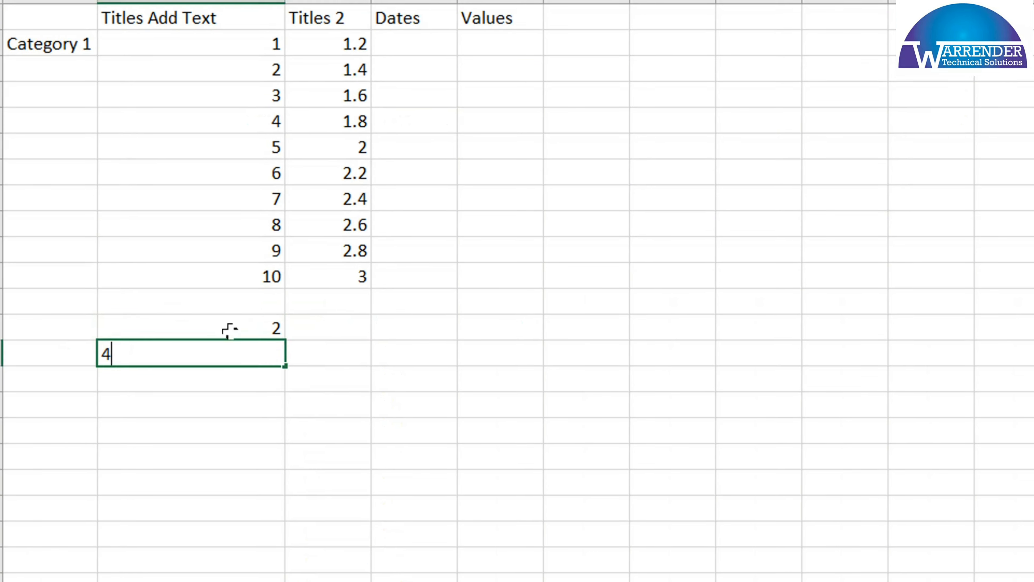
{"action": "key", "text": "Return"}
{"action": "type", "text": "8"}
{"action": "key", "text": "Return"}
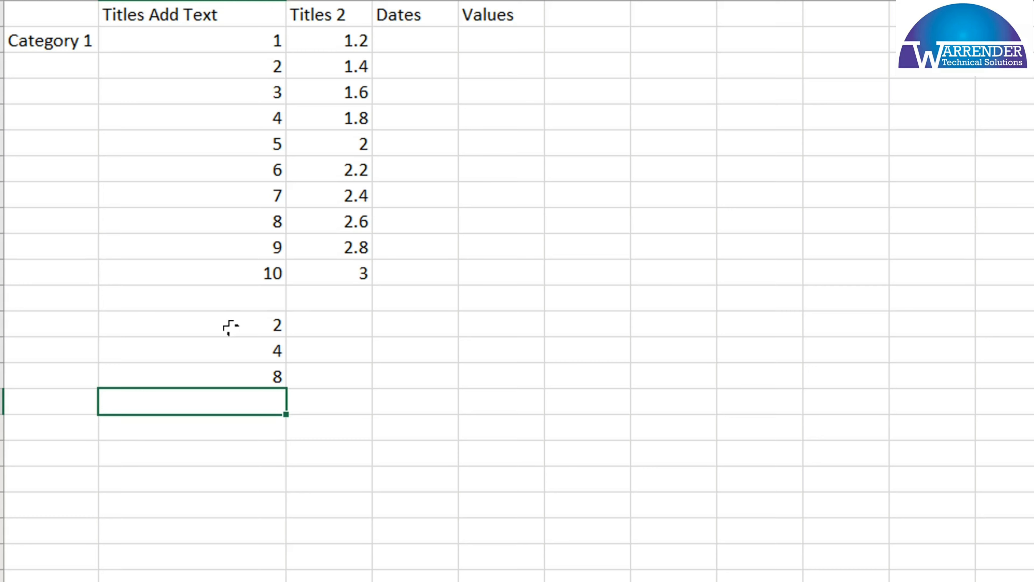
{"action": "key", "text": "Up"}
{"action": "key", "text": "Up"}
{"action": "key", "text": "Up"}
{"action": "key", "text": "shift+Down"}
{"action": "key", "text": "shift+Down"}
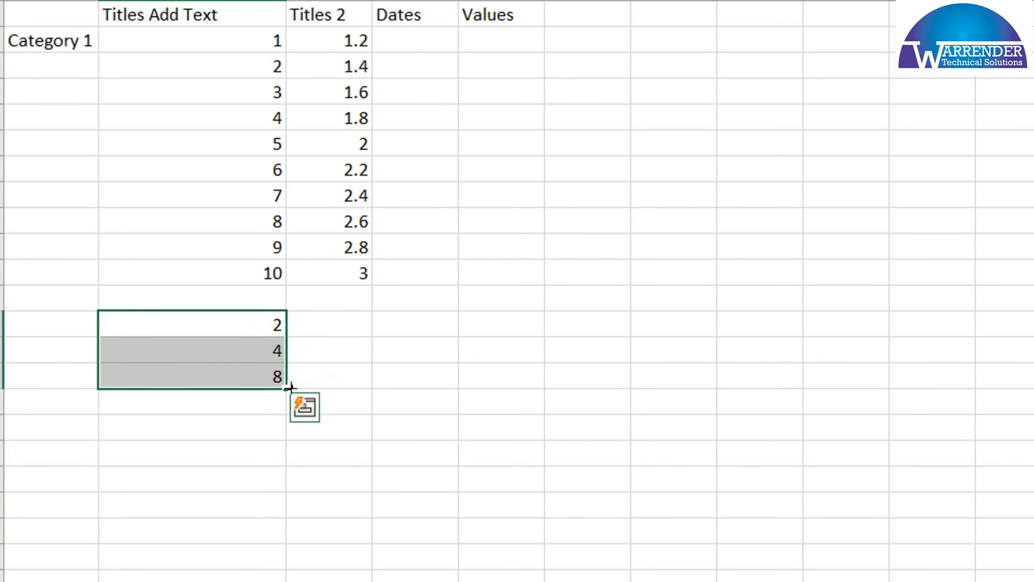
{"action": "left_click_drag", "start_coordinate": [290, 388], "coordinate": [281, 570]}
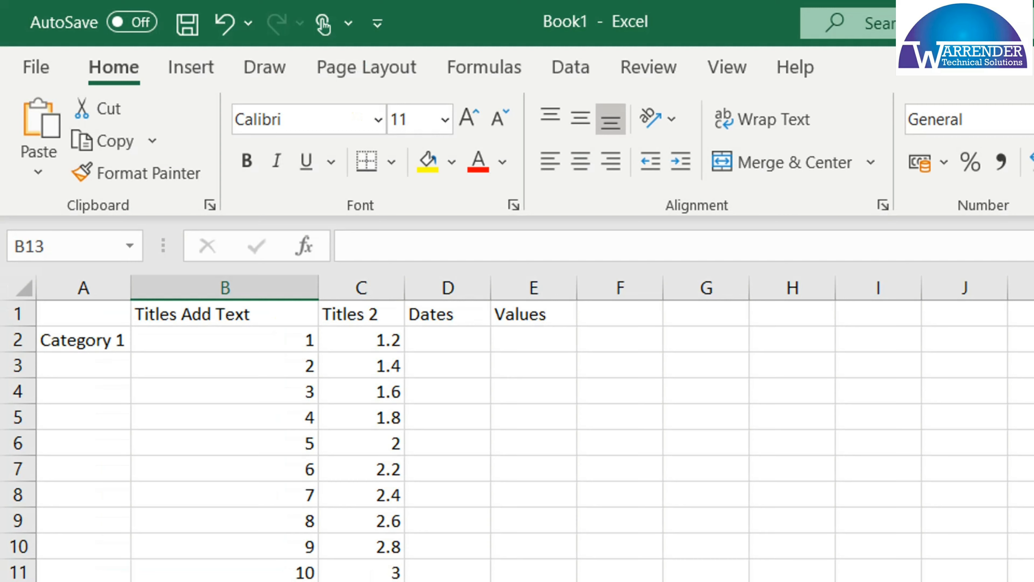
Extend the category series from cell A2 down to cell A11 and auto-fit the width of column A
{"action": "left_click", "coordinate": [219, 491]}
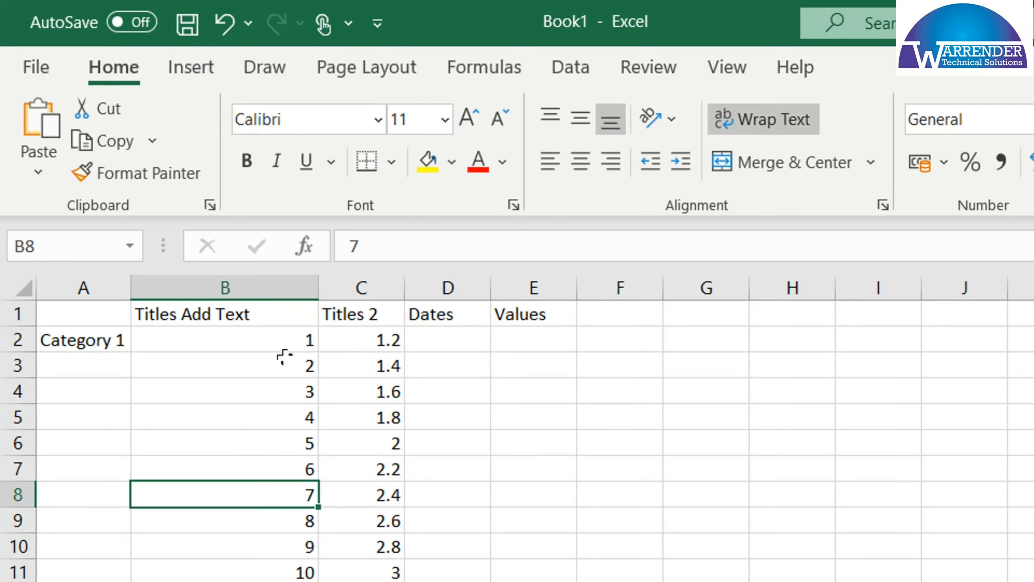
{"action": "left_click", "coordinate": [107, 340]}
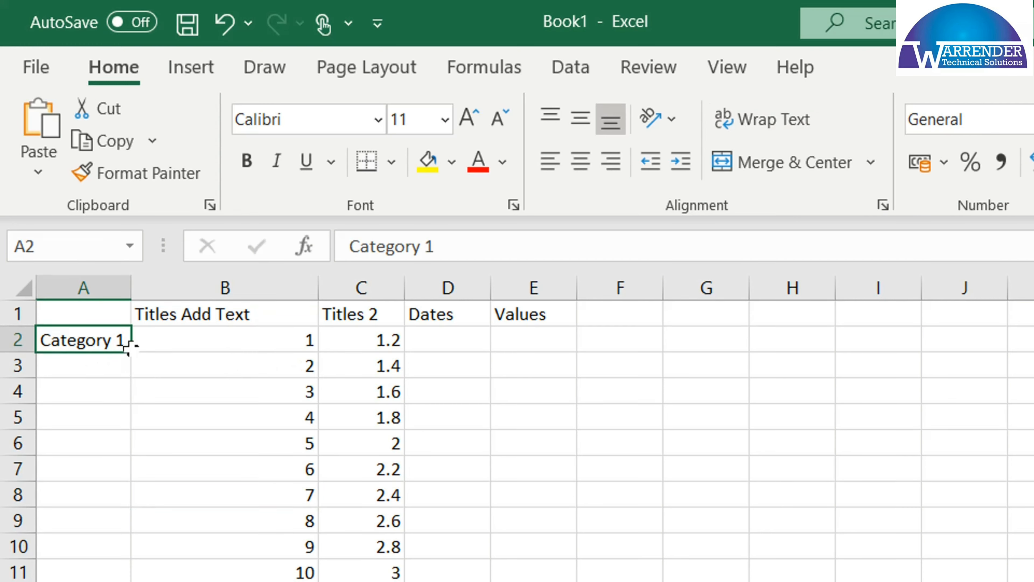
{"action": "left_click_drag", "start_coordinate": [131, 348], "coordinate": [149, 575]}
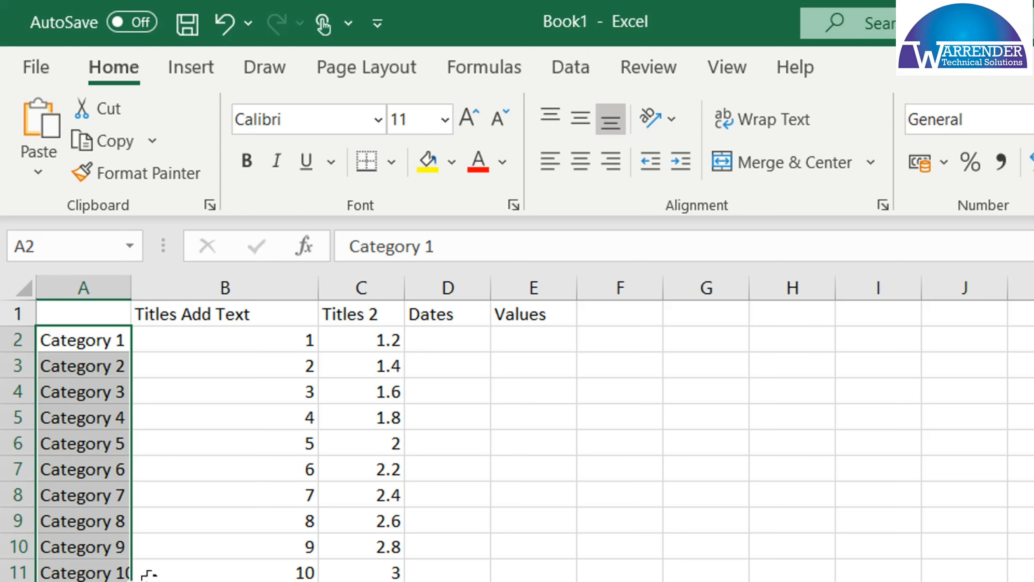
{"action": "left_click", "coordinate": [93, 449]}
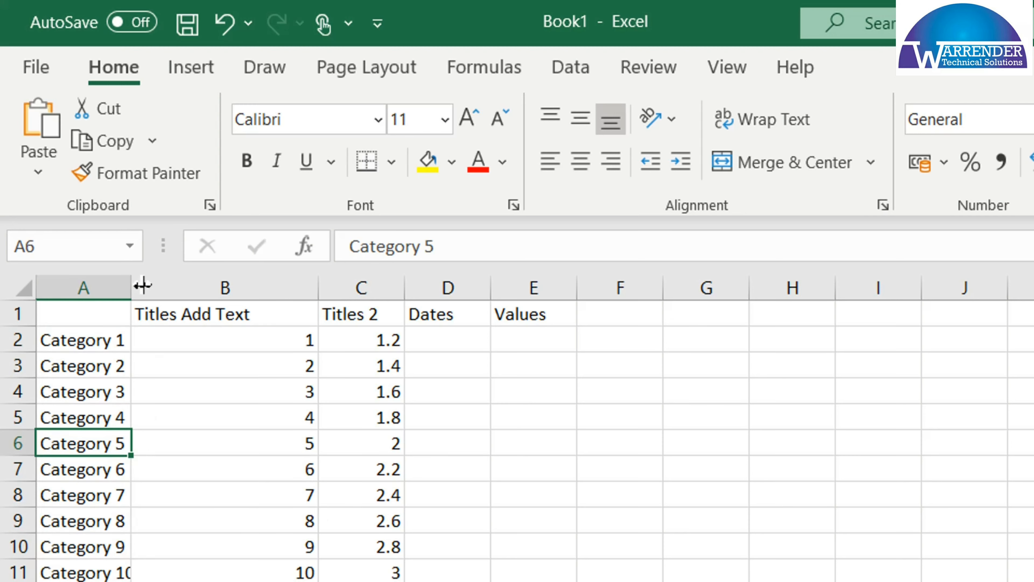
{"action": "left_click_drag", "start_coordinate": [134, 284], "coordinate": [135, 284]}
{"action": "double_click", "coordinate": [135, 284]}
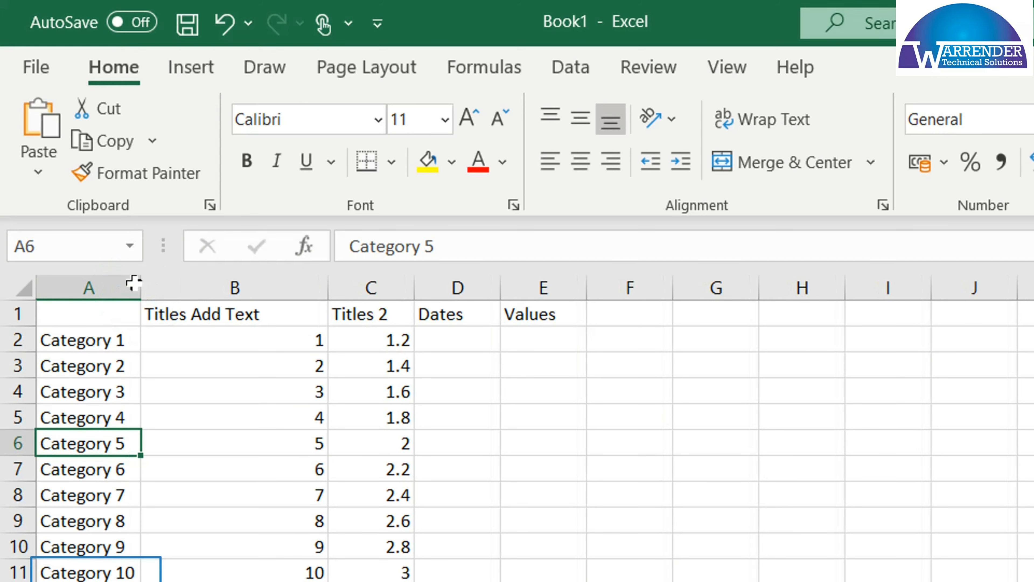
{"action": "left_click", "coordinate": [95, 570]}
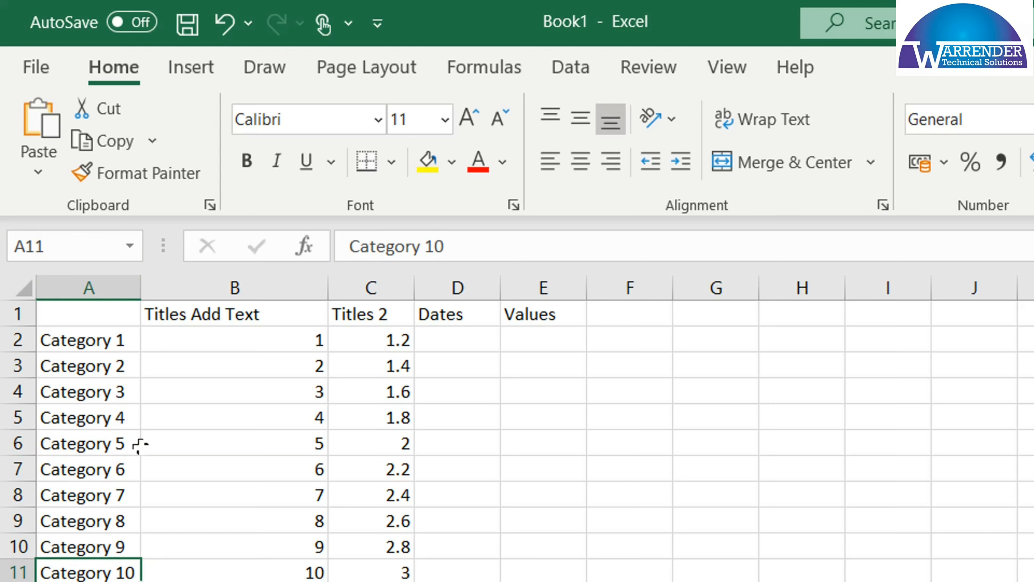
Change A2 to "Category 2" and A3 to "Category 4", and extend the pattern down to cell A11
{"action": "double_click", "coordinate": [128, 341]}
{"action": "key", "text": "BackSpace"}
{"action": "type", "text": "2"}
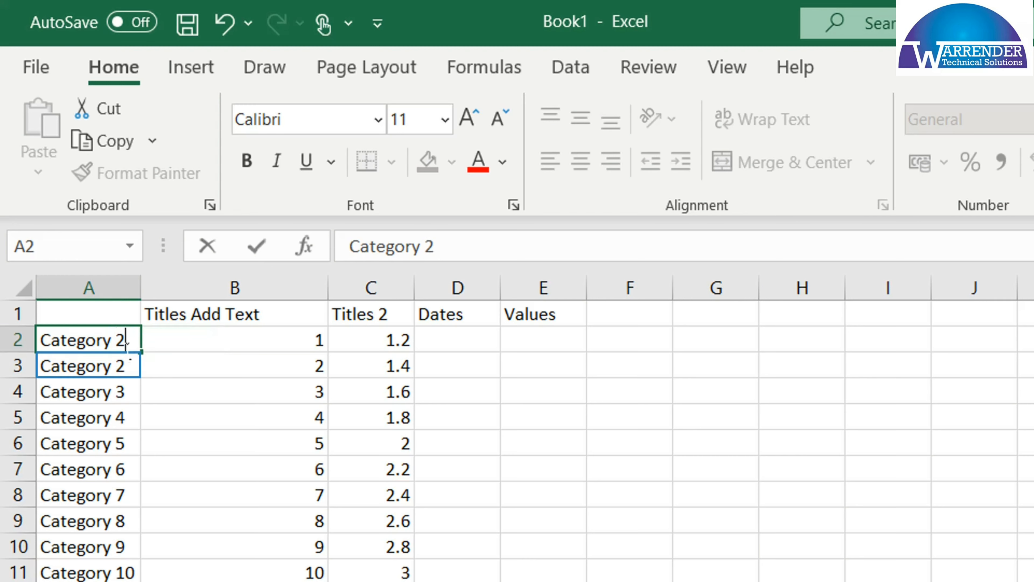
{"action": "left_click", "coordinate": [127, 366]}
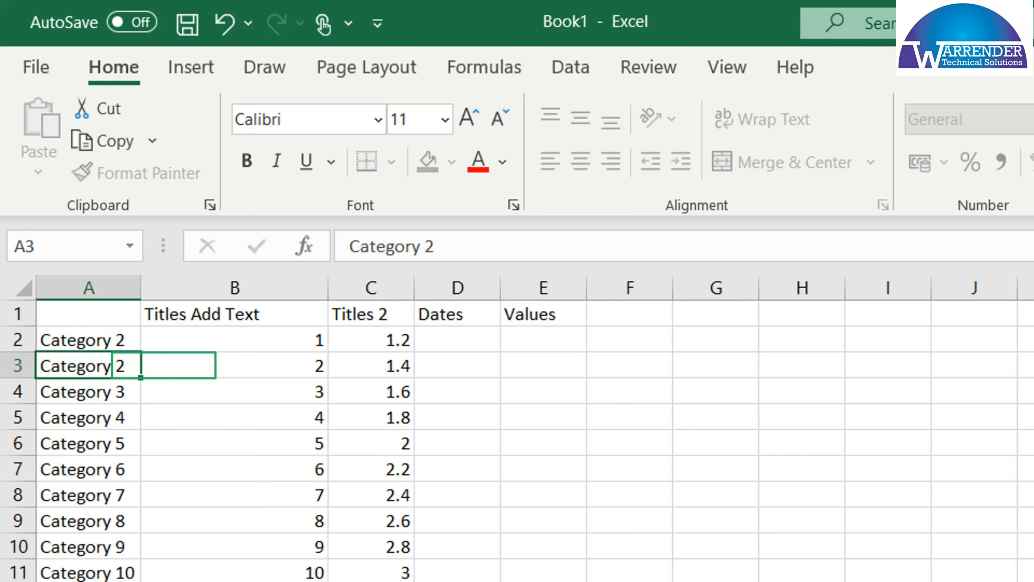
{"action": "double_click", "coordinate": [130, 366]}
{"action": "key", "text": "BackSpace"}
{"action": "type", "text": "4"}
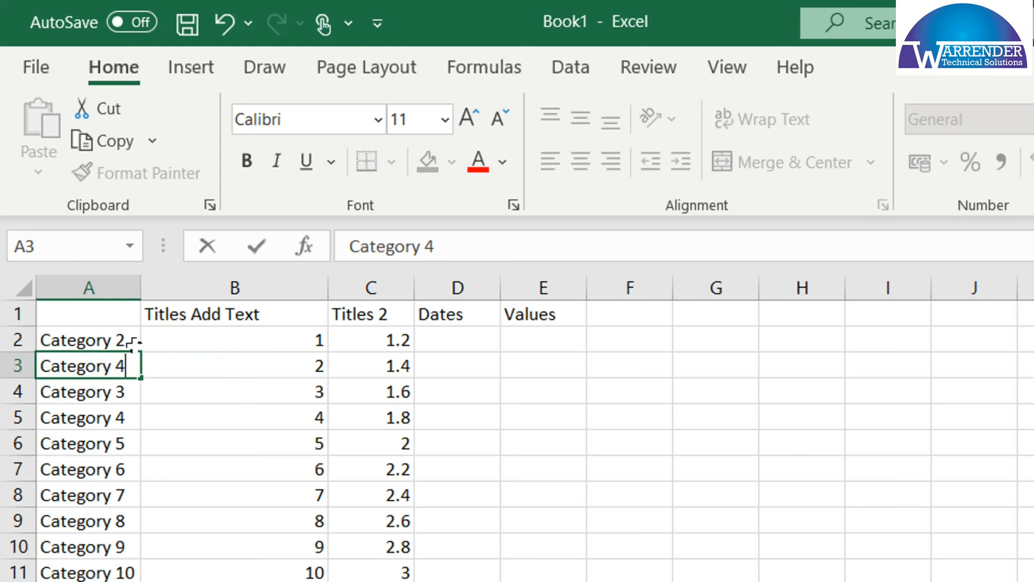
{"action": "left_click", "coordinate": [111, 340]}
{"action": "left_click_drag", "start_coordinate": [111, 361], "coordinate": [133, 575]}
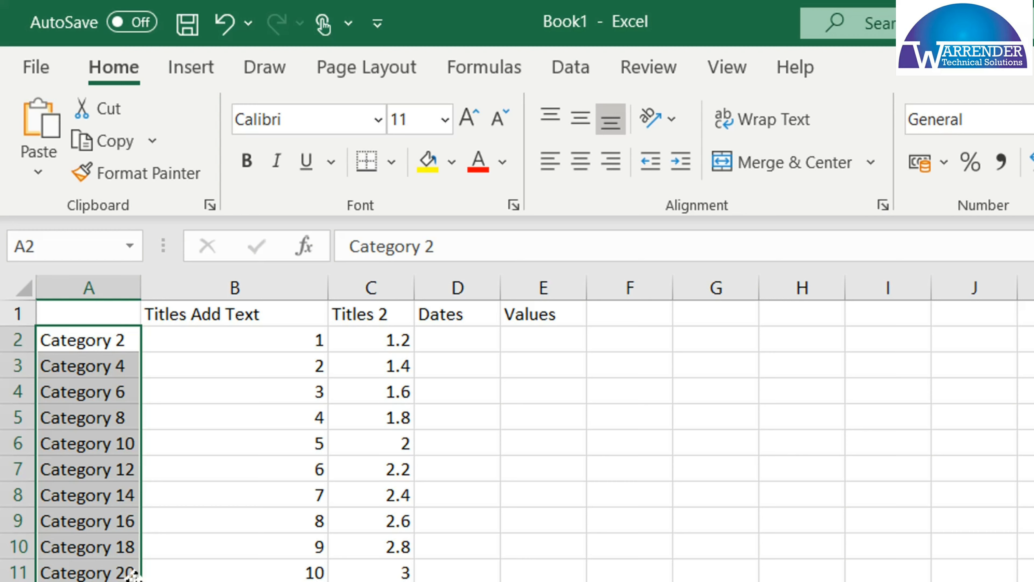
Enter "No 1 No" in E2 and "No 2 No" in E3, and fill the pair down to cell E11
{"action": "left_click", "coordinate": [545, 341]}
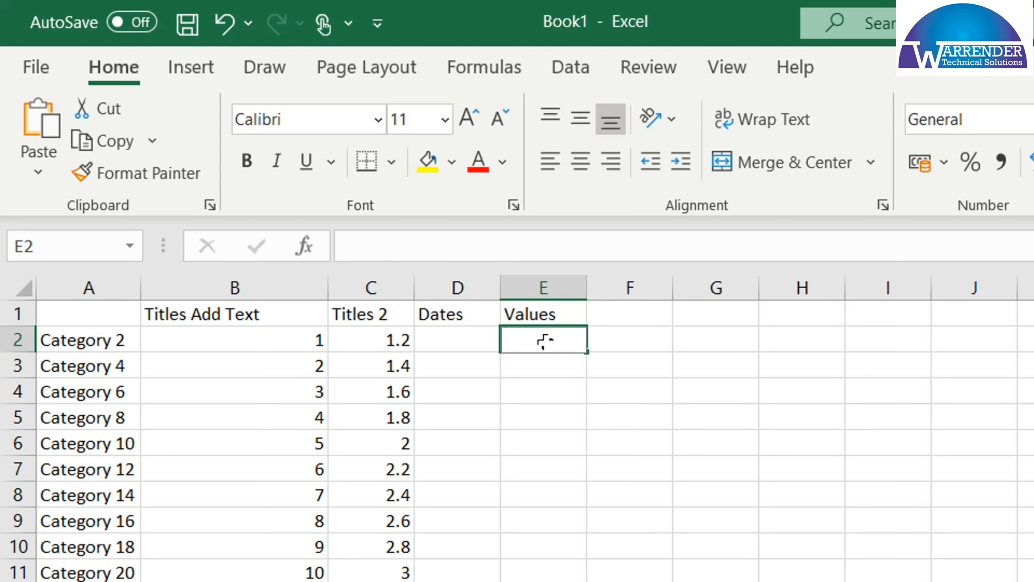
{"action": "type", "text": "No 6"}
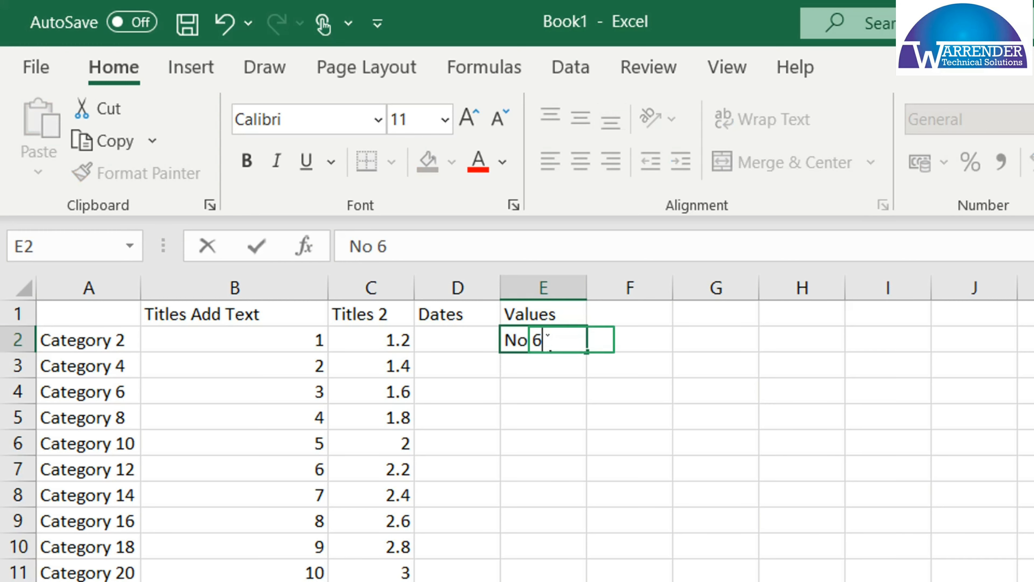
{"action": "key", "text": "BackSpace"}
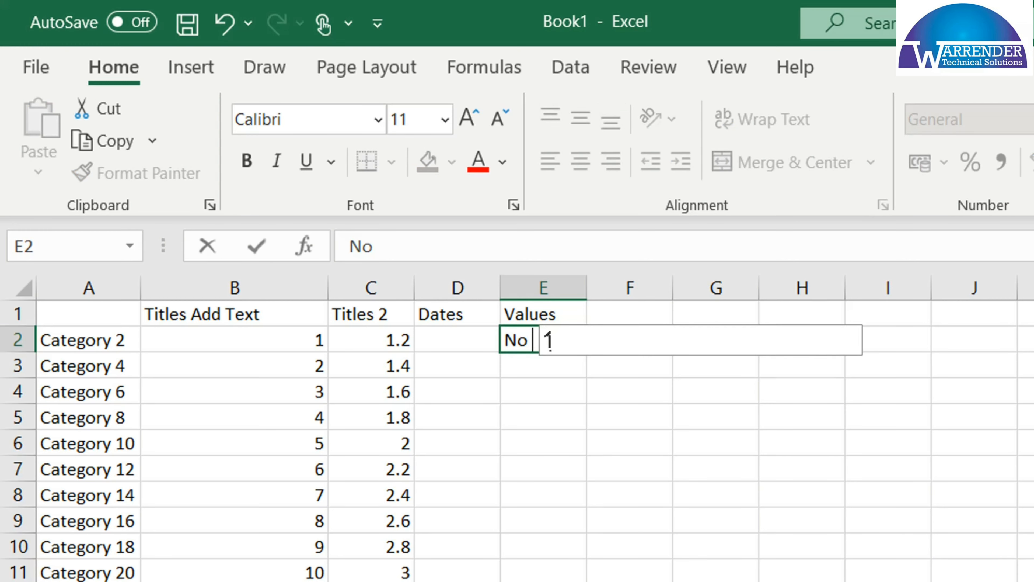
{"action": "type", "text": "No"}
{"action": "key", "text": "Return"}
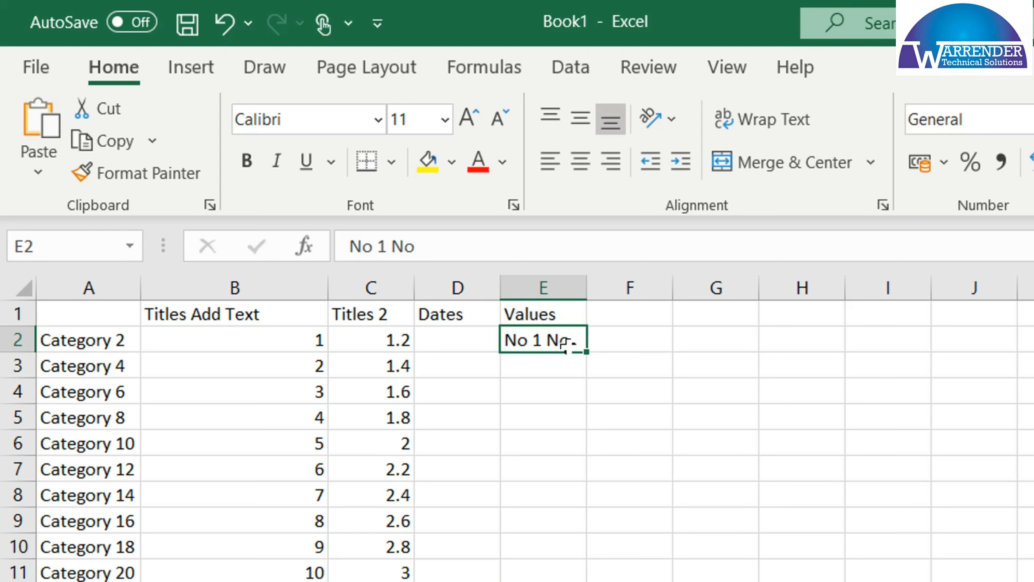
{"action": "left_click_drag", "start_coordinate": [586, 352], "coordinate": [587, 572]}
{"action": "key", "text": "BackSpace"}
{"action": "key", "text": "BackSpace"}
{"action": "type", "text": "2 No"}
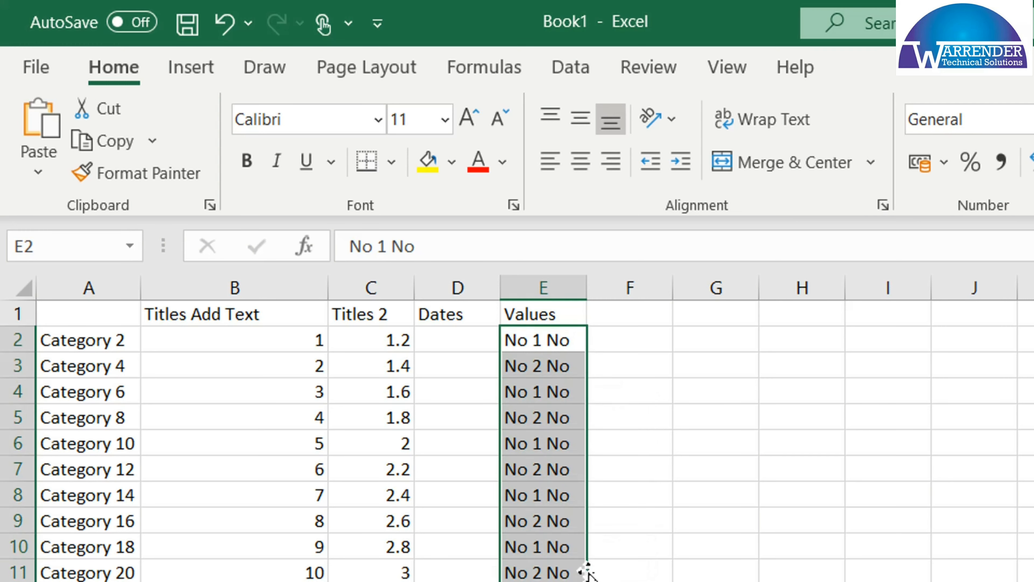
Enter "1 No" in cell F2 and extend the series down to cell F11
{"action": "left_click", "coordinate": [648, 341]}
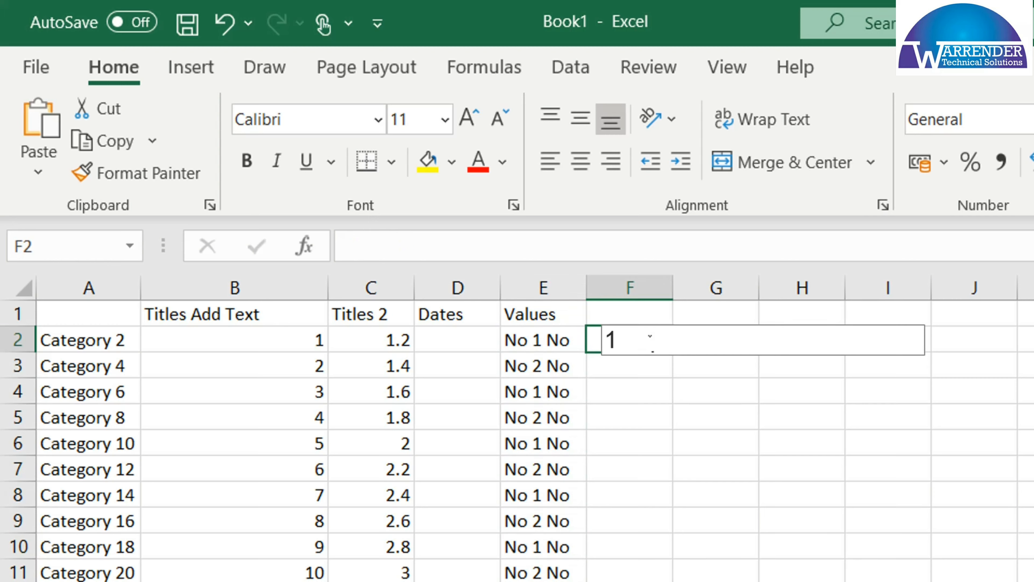
{"action": "type", "text": "1 No"}
{"action": "key", "text": "Return"}
{"action": "left_click", "coordinate": [654, 338]}
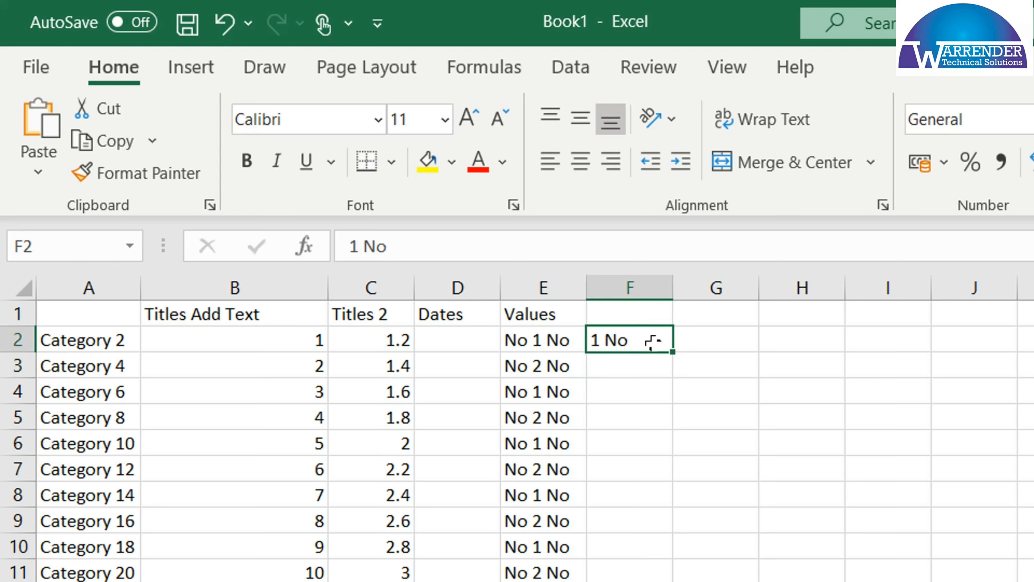
{"action": "left_click_drag", "start_coordinate": [672, 351], "coordinate": [663, 574]}
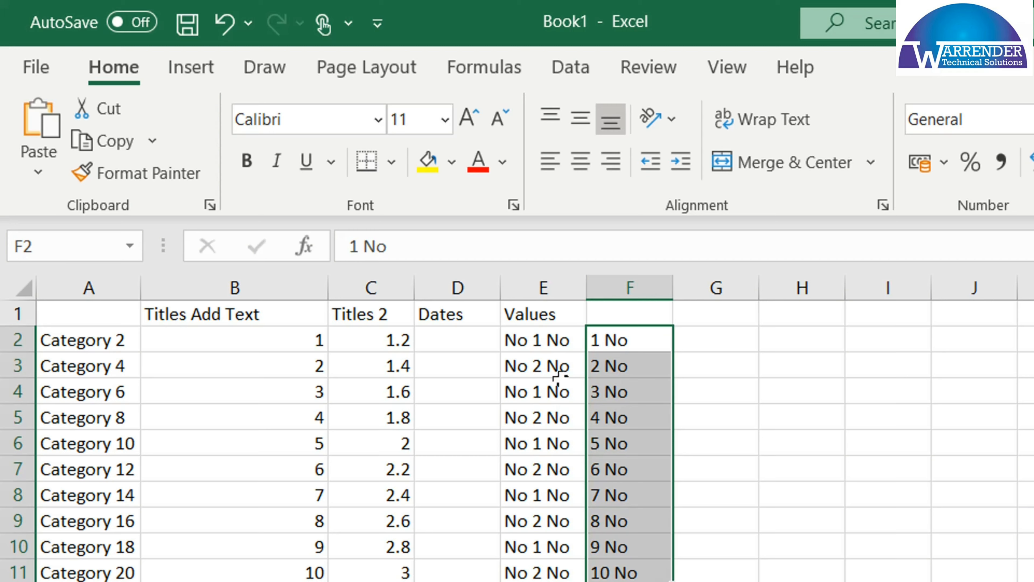
Delete the contents of cells E2 to F11
{"action": "left_click_drag", "start_coordinate": [550, 332], "coordinate": [630, 576]}
{"action": "key", "text": "Delete"}
{"action": "left_click", "coordinate": [425, 421]}
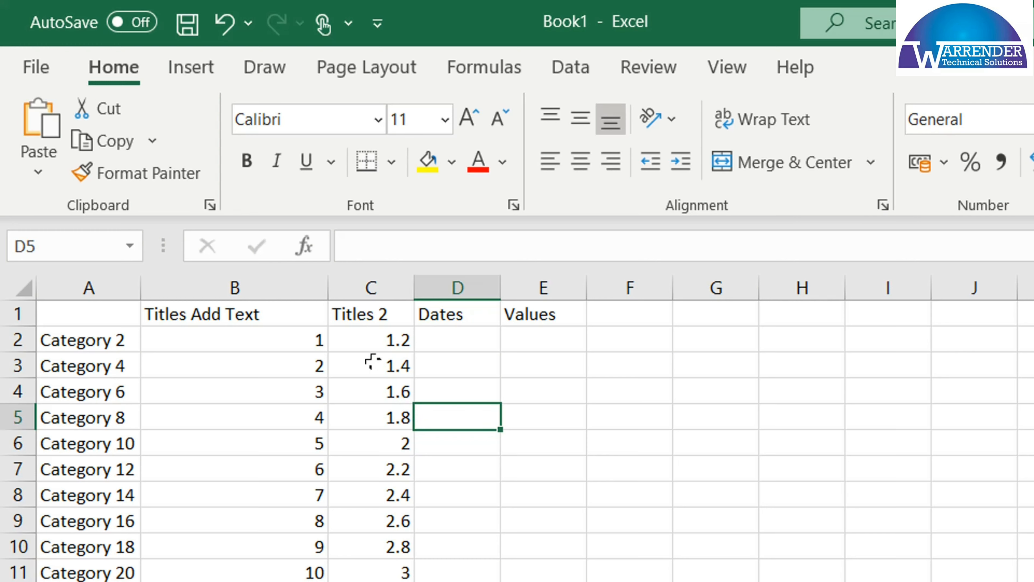
Clear cells C4 to C11 and automatically refill the series from C2 and C3 down the column
{"action": "left_click_drag", "start_coordinate": [373, 364], "coordinate": [375, 468]}
{"action": "left_click_drag", "start_coordinate": [393, 388], "coordinate": [391, 578]}
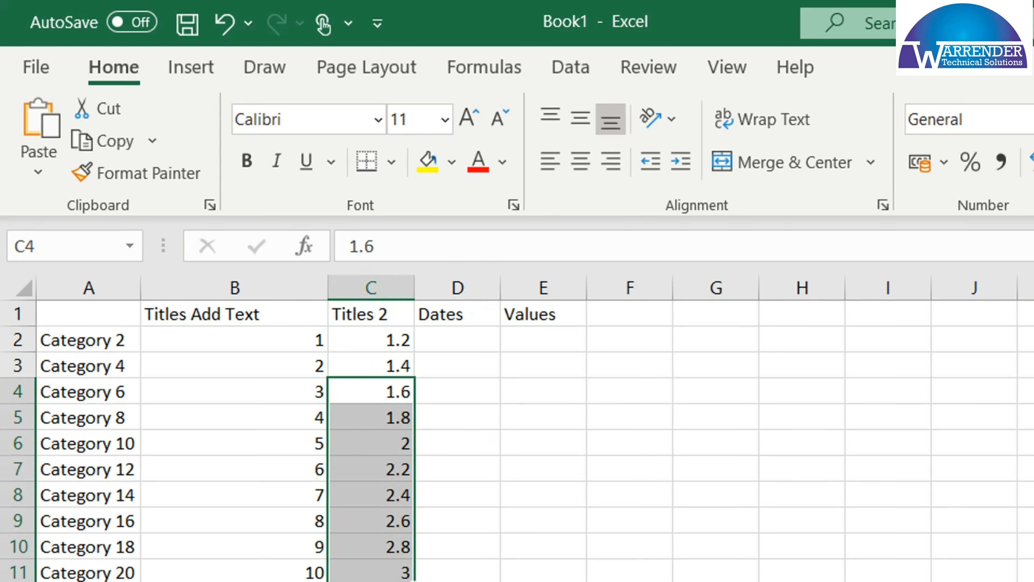
{"action": "key", "text": "Delete"}
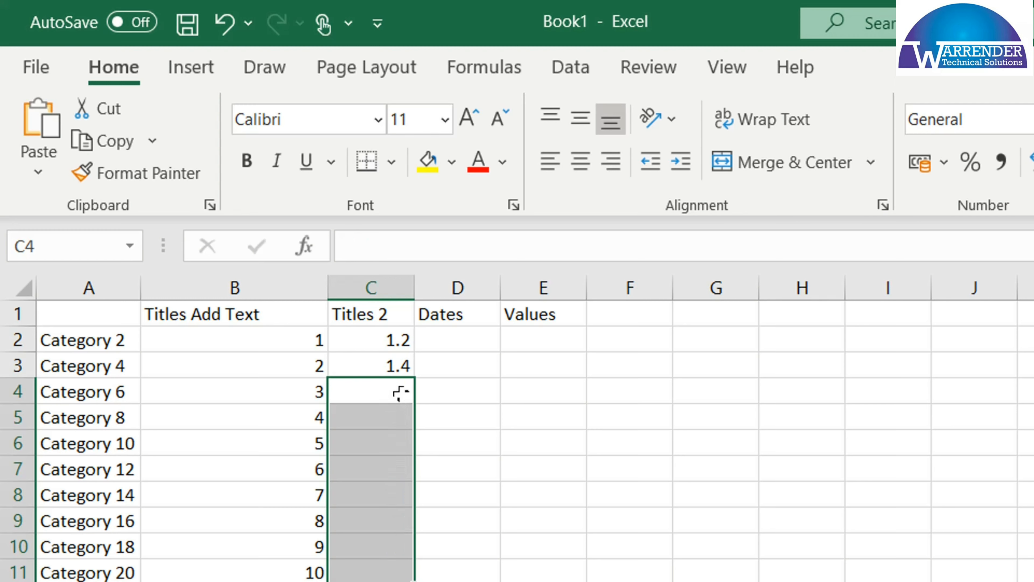
{"action": "left_click_drag", "start_coordinate": [386, 332], "coordinate": [389, 365]}
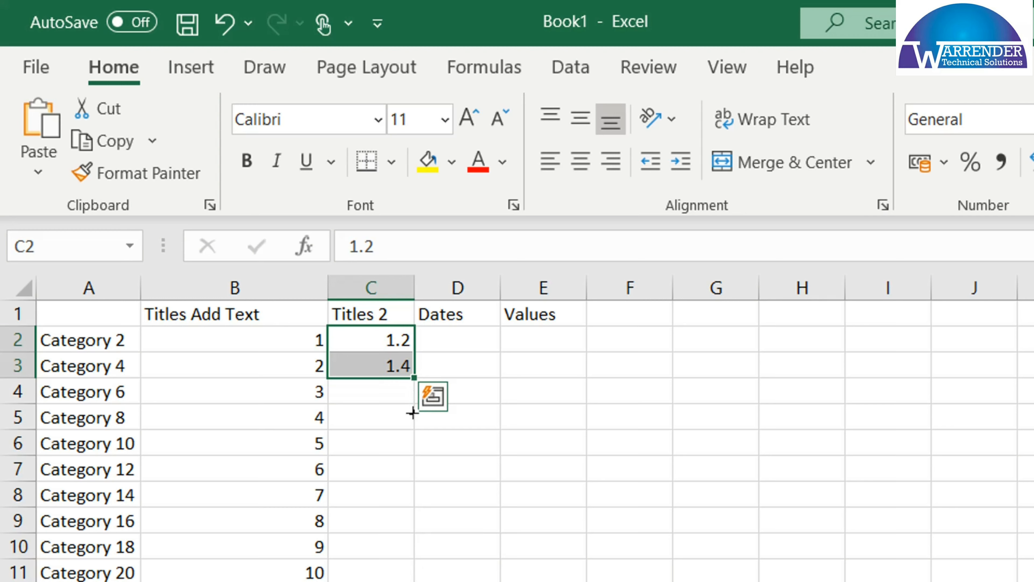
{"action": "double_click", "coordinate": [415, 378]}
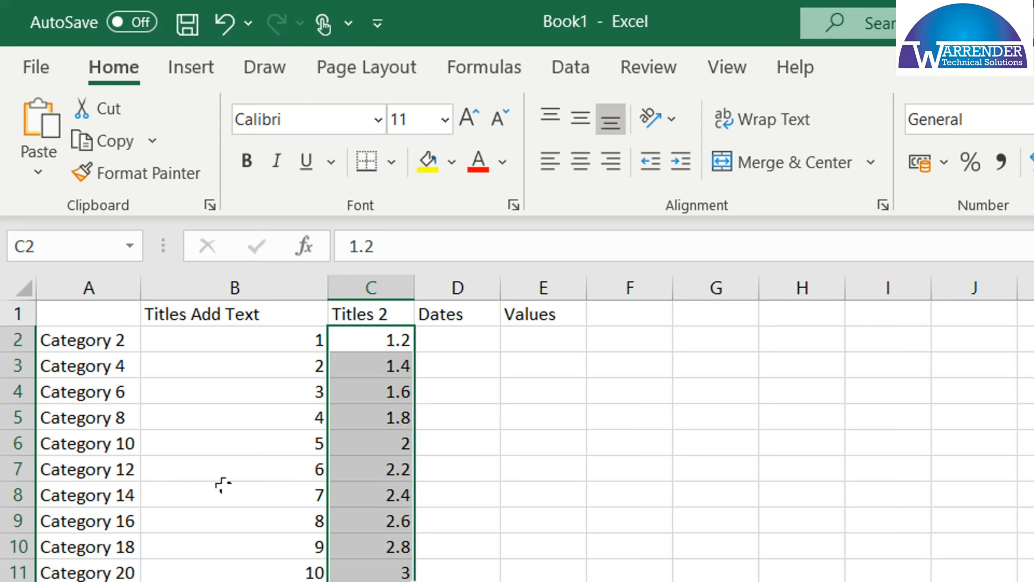
Try the automatic column C fill from C2 and C3 with cells A7:B7 and C4:C11 cleared, and undo these changes
{"action": "left_click_drag", "start_coordinate": [91, 469], "coordinate": [277, 472]}
{"action": "key", "text": "Delete"}
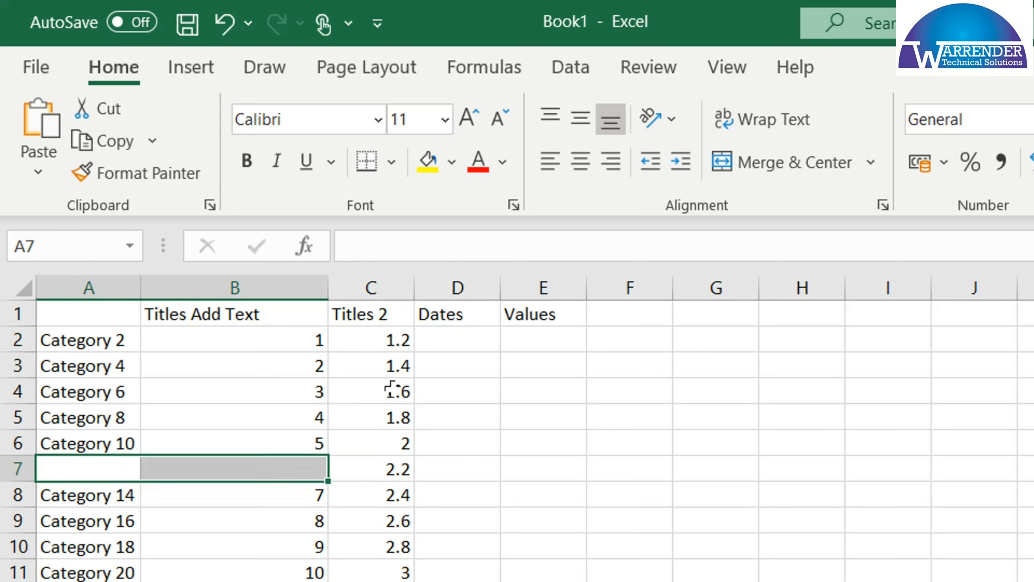
{"action": "left_click_drag", "start_coordinate": [388, 389], "coordinate": [401, 573]}
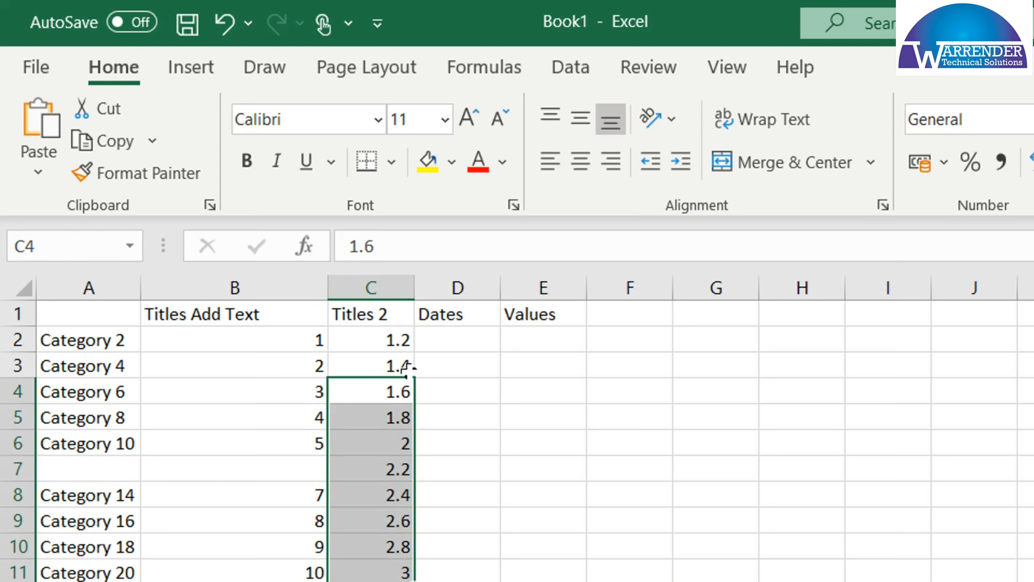
{"action": "key", "text": "ctrl+z"}
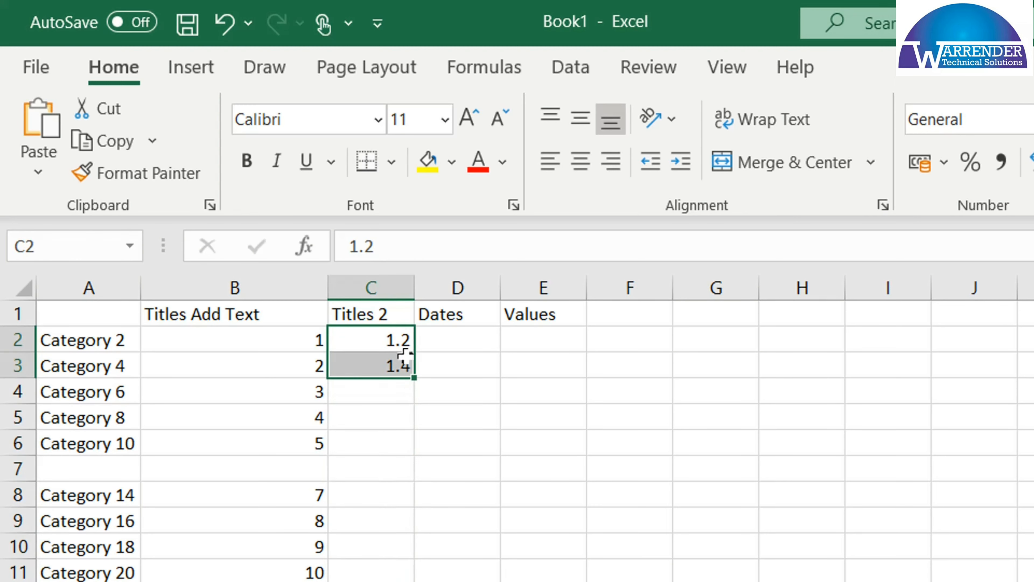
{"action": "double_click", "coordinate": [412, 377]}
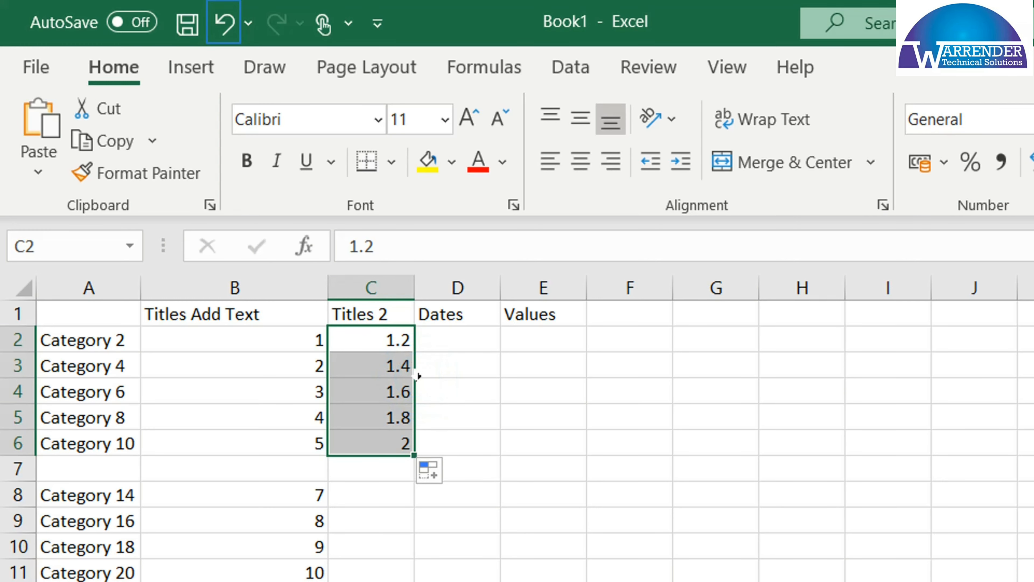
{"action": "left_click", "coordinate": [223, 22]}
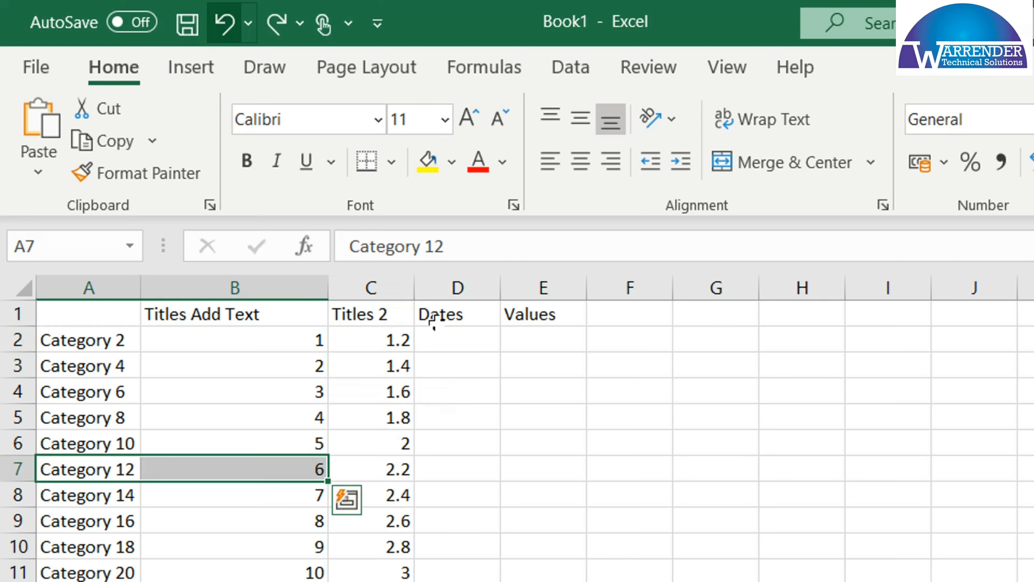
Enter the date 20/11/2020 in cell D2 under the Dates heading
{"action": "left_click", "coordinate": [444, 339]}
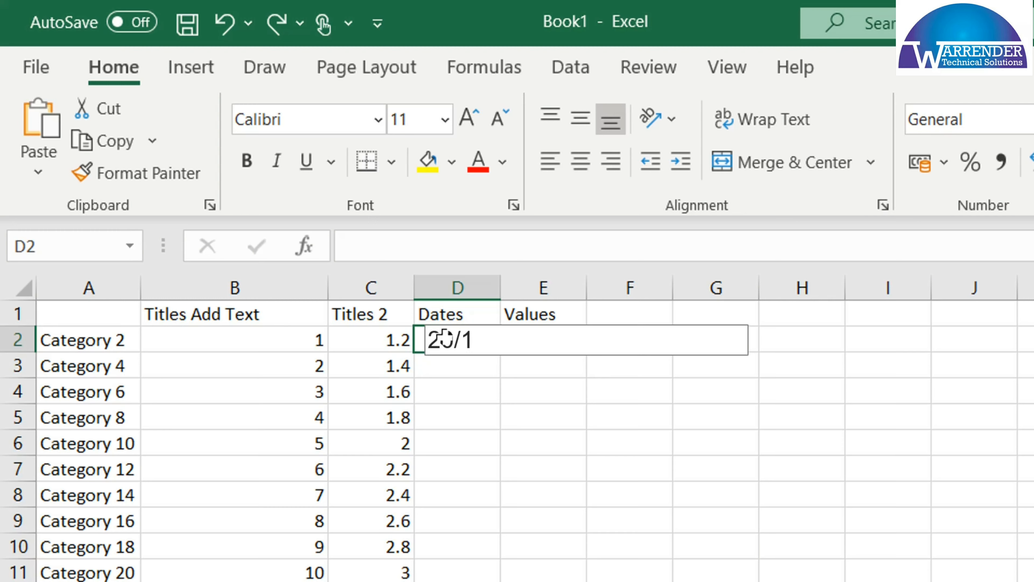
{"action": "type", "text": "1/20"}
{"action": "key", "text": "Return"}
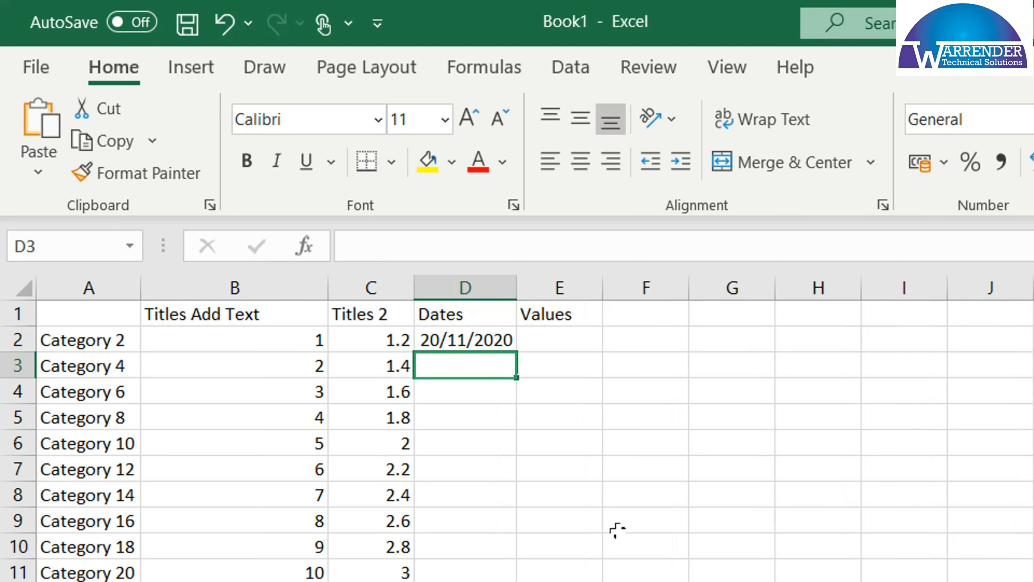
Enter the date 21/11/2020 in cell D3
{"action": "type", "text": "="}
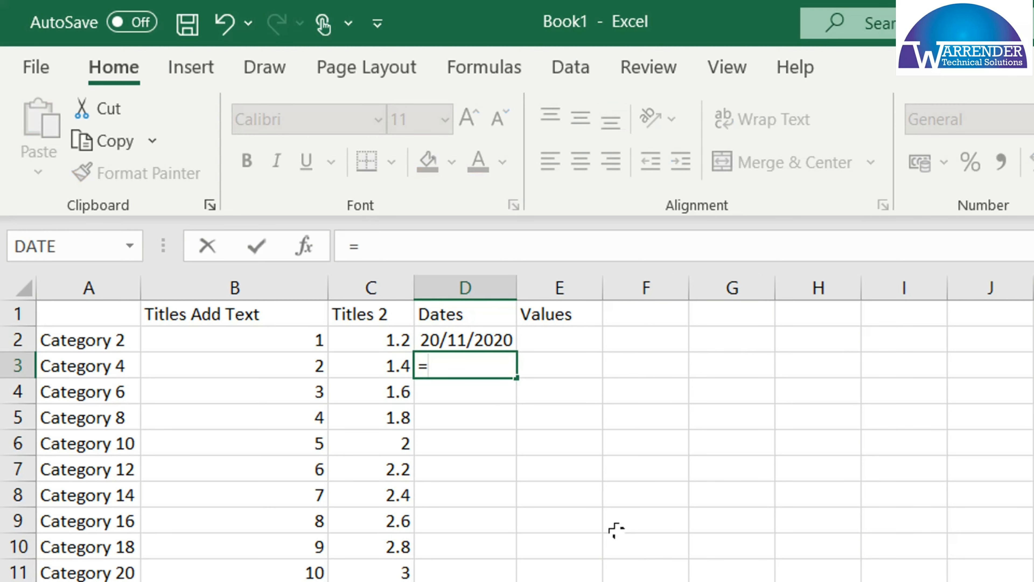
{"action": "key", "text": "Escape"}
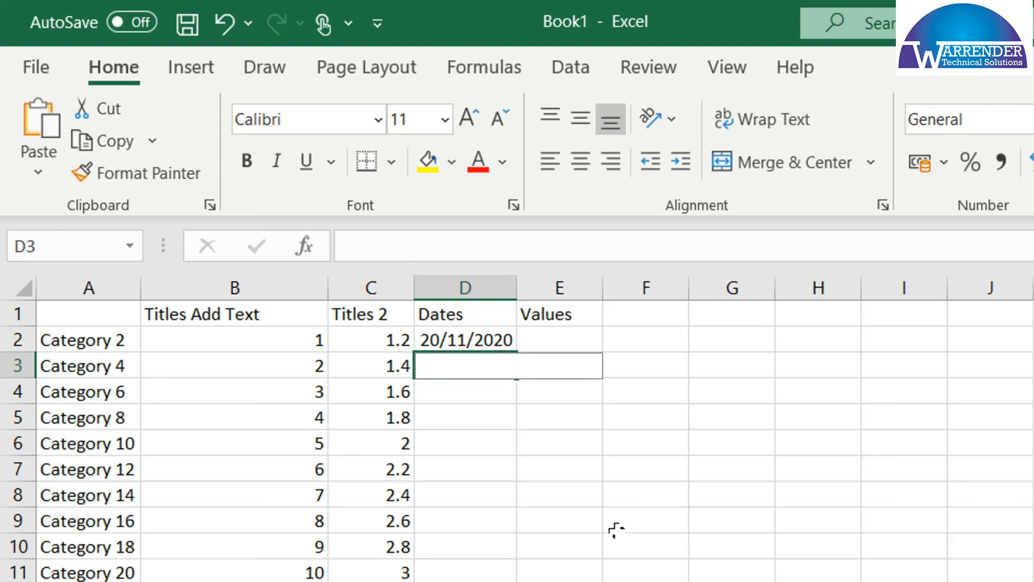
{"action": "type", "text": "21/11/20"}
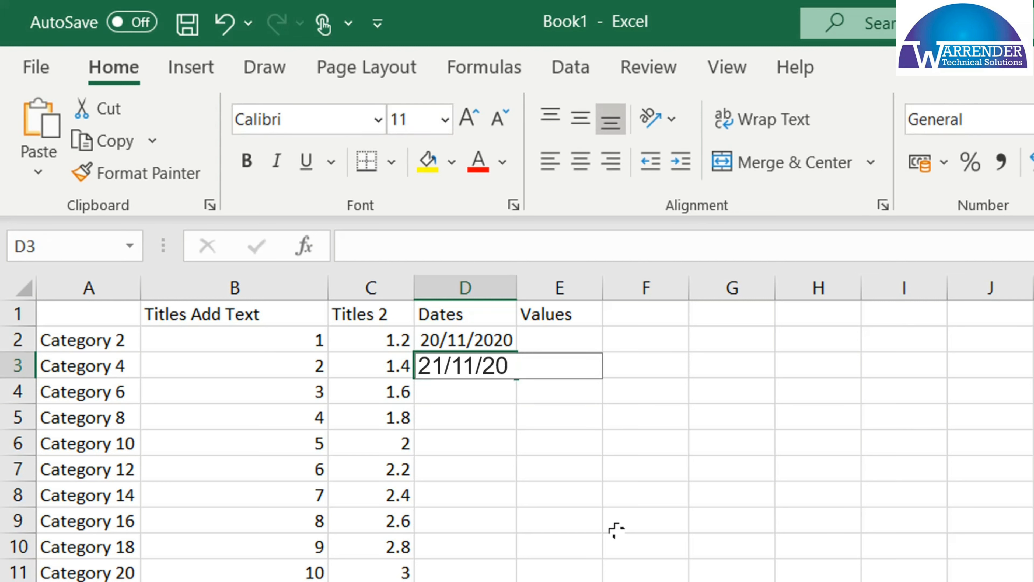
{"action": "type", "text": "202"}
{"action": "key", "text": "BackSpace"}
{"action": "key", "text": "Return"}
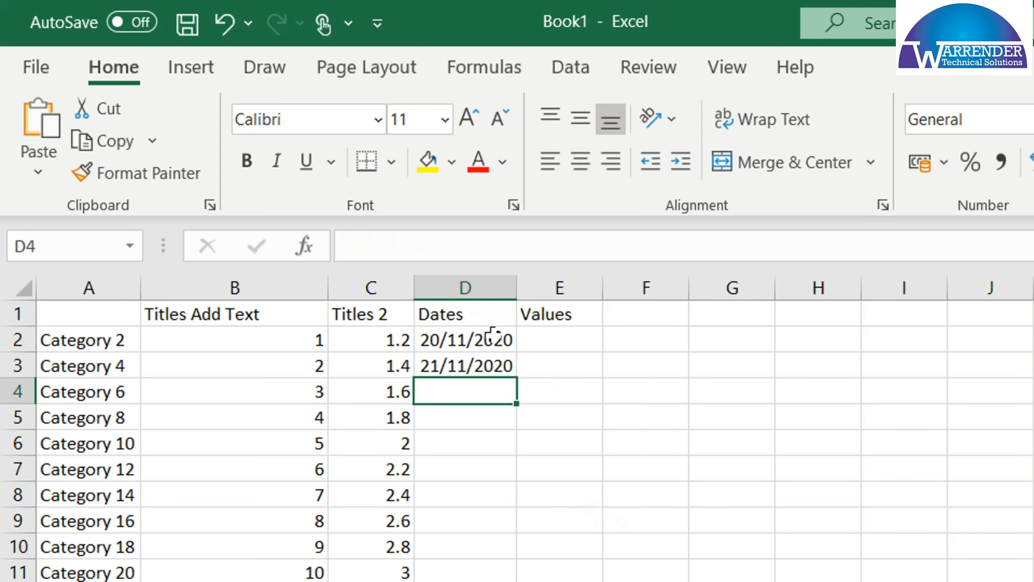
Automatically fill the date series down column D from cells D2 and D3
{"action": "left_click_drag", "start_coordinate": [493, 334], "coordinate": [493, 365]}
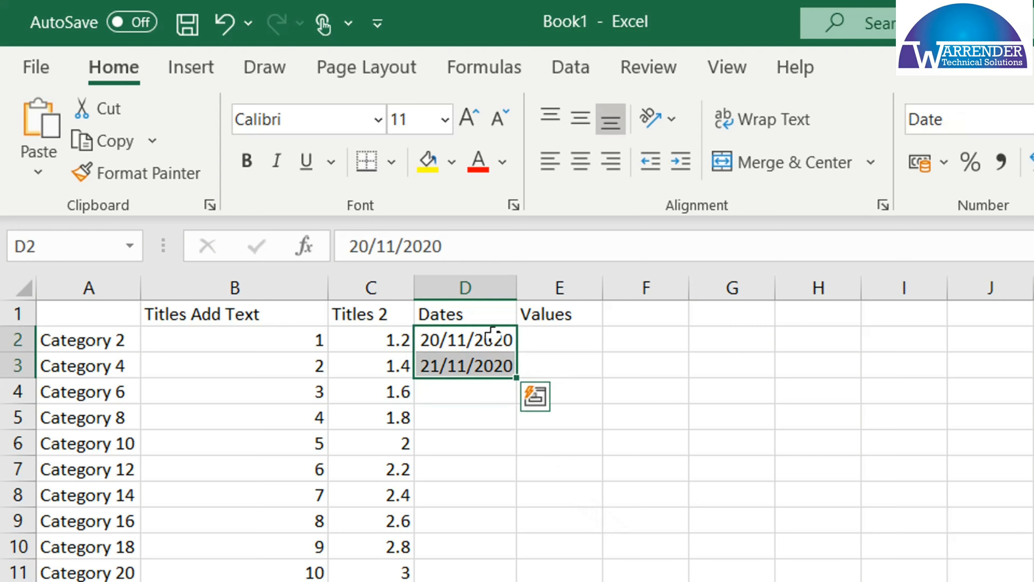
{"action": "double_click", "coordinate": [514, 378]}
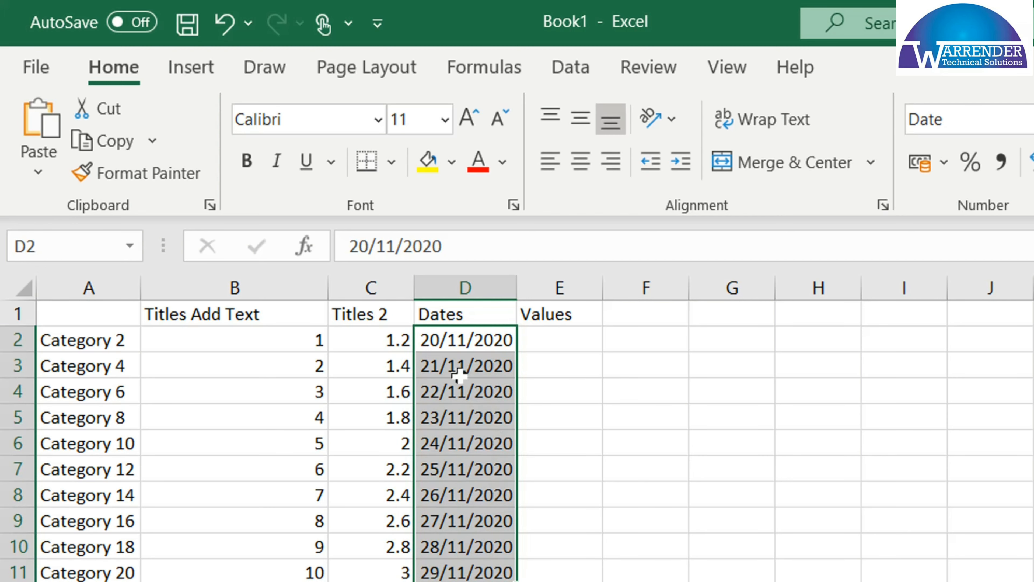
Change the date in cell D3 to 27/11/2020 and refill column D from D2 and D3
{"action": "left_click", "coordinate": [452, 365]}
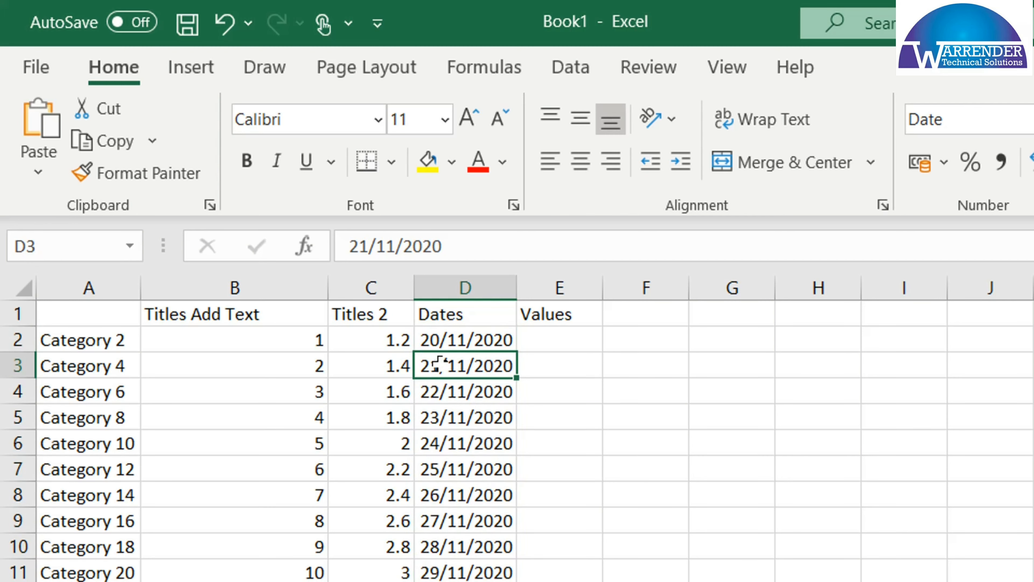
{"action": "double_click", "coordinate": [440, 365]}
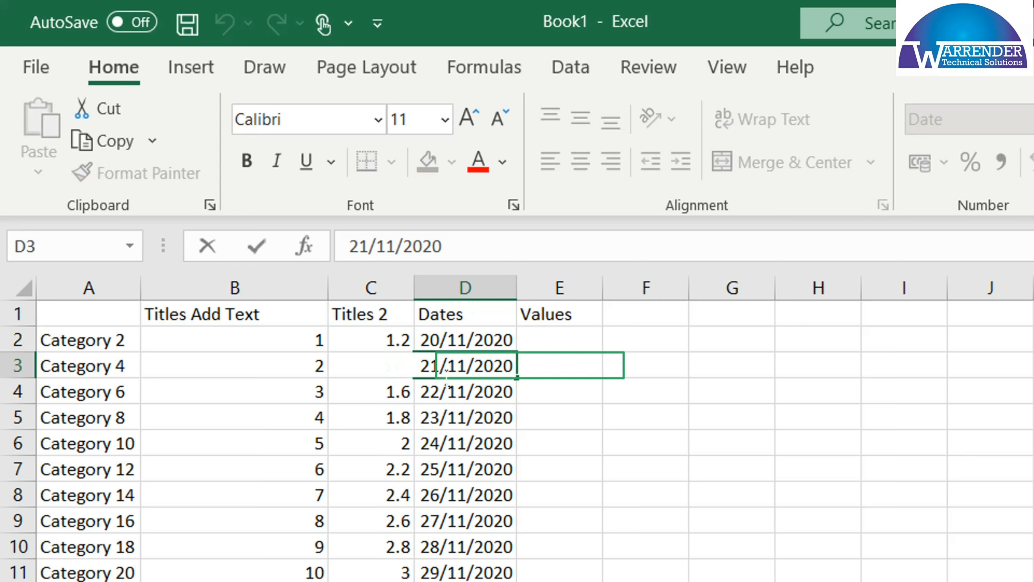
{"action": "key", "text": "BackSpace"}
{"action": "type", "text": "7"}
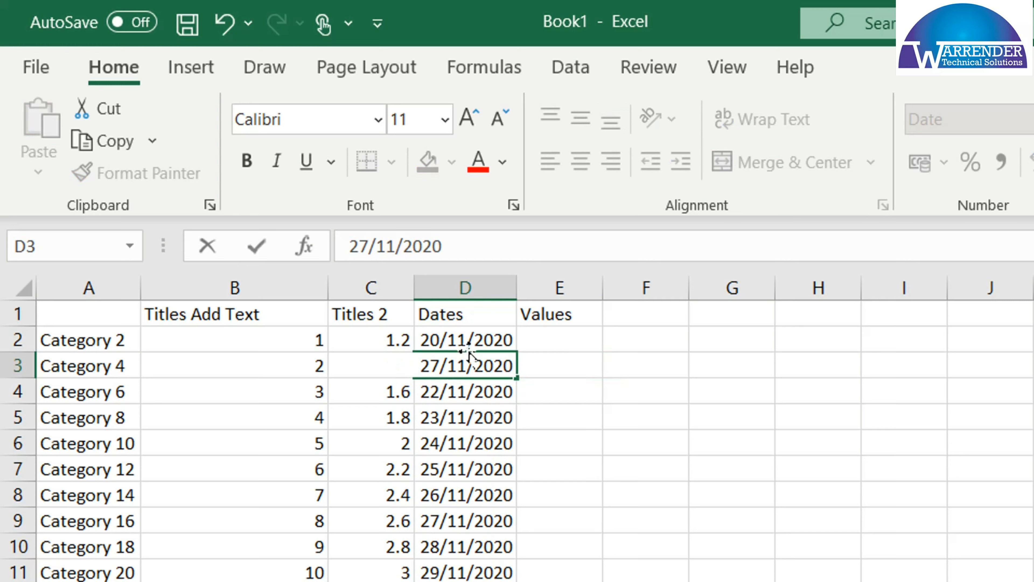
{"action": "left_click", "coordinate": [556, 349]}
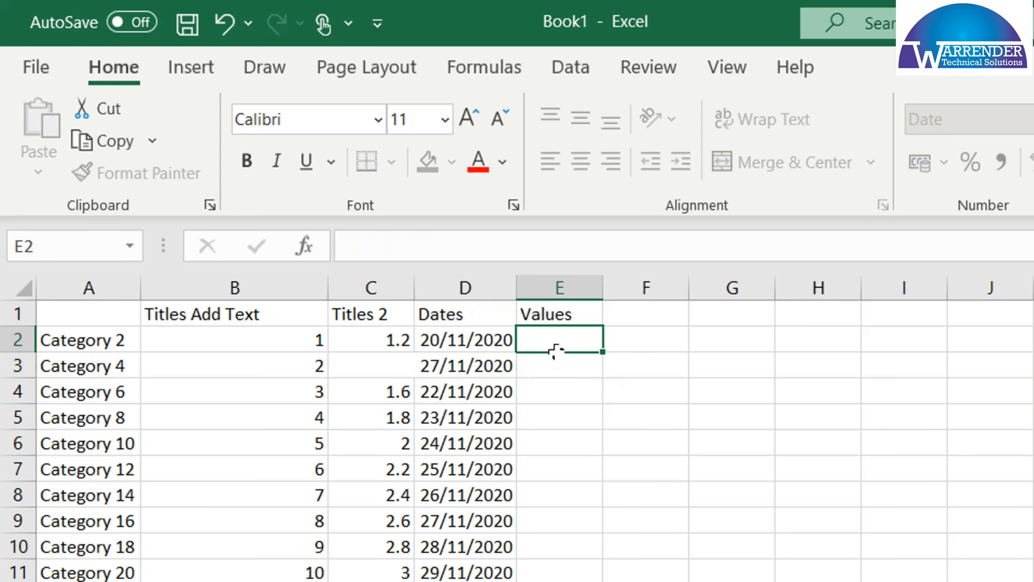
{"action": "left_click", "coordinate": [479, 345]}
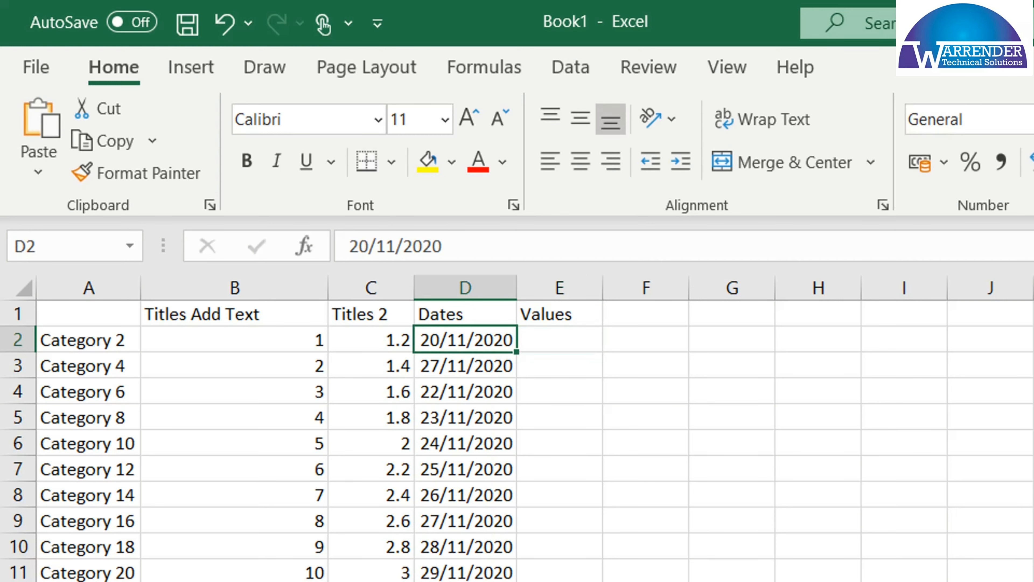
{"action": "double_click", "coordinate": [518, 378]}
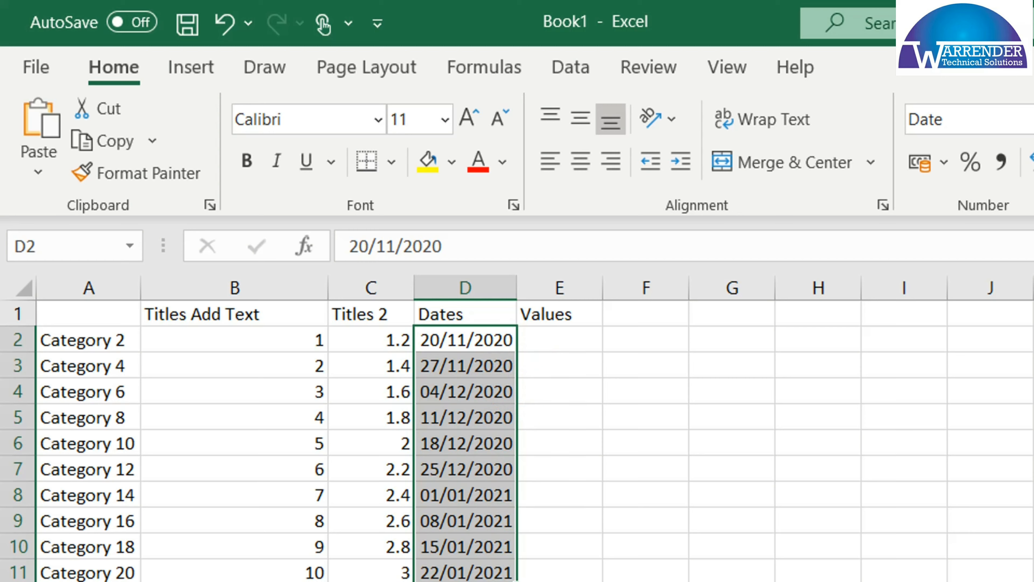
Set cell D3 to the date 20/12/2020 and refill the dates down column D from D2 and D3
{"action": "type", "text": "20"}
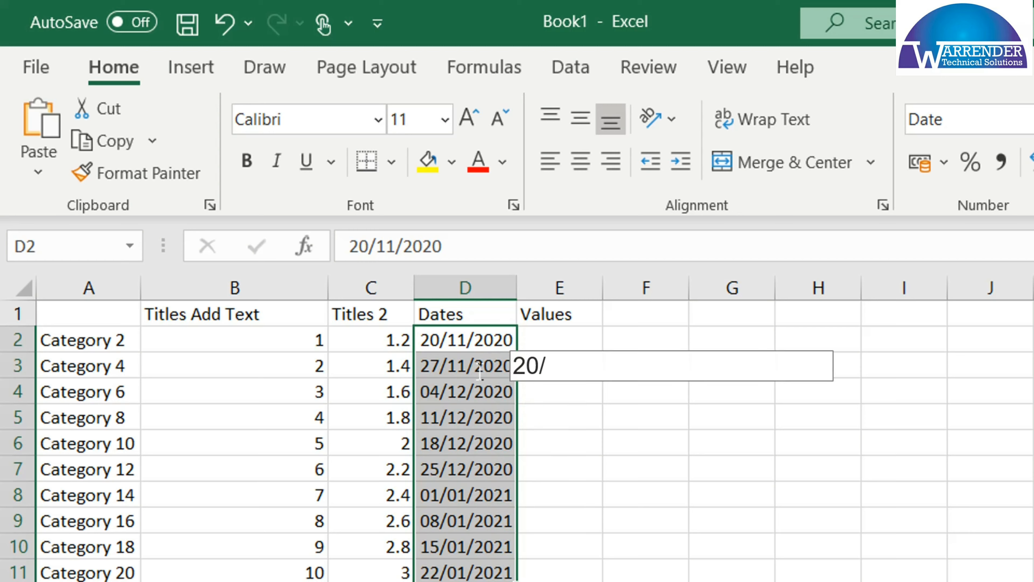
{"action": "type", "text": "/12/20"}
{"action": "key", "text": "ctrl+Return"}
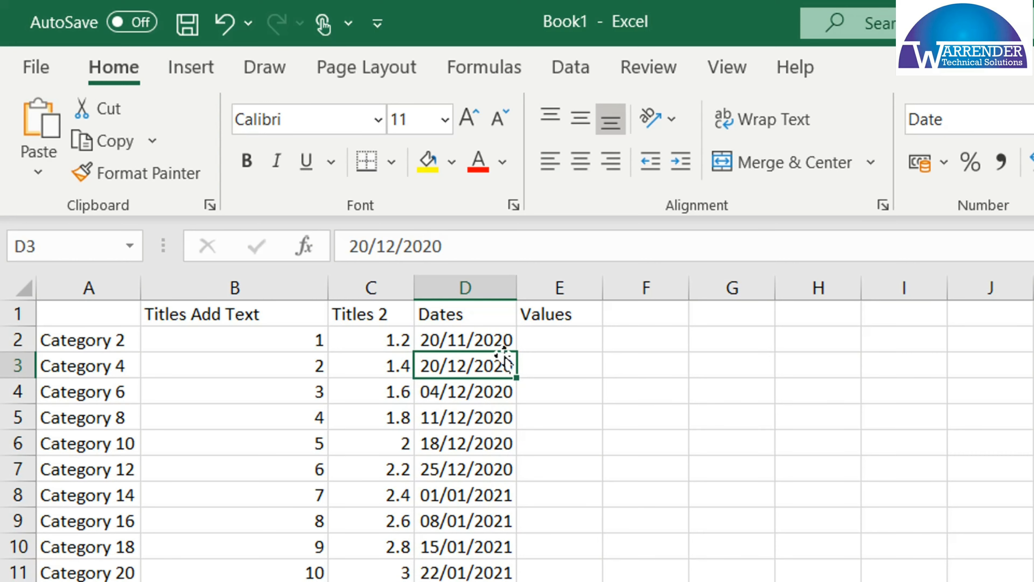
{"action": "left_click_drag", "start_coordinate": [498, 338], "coordinate": [480, 366]}
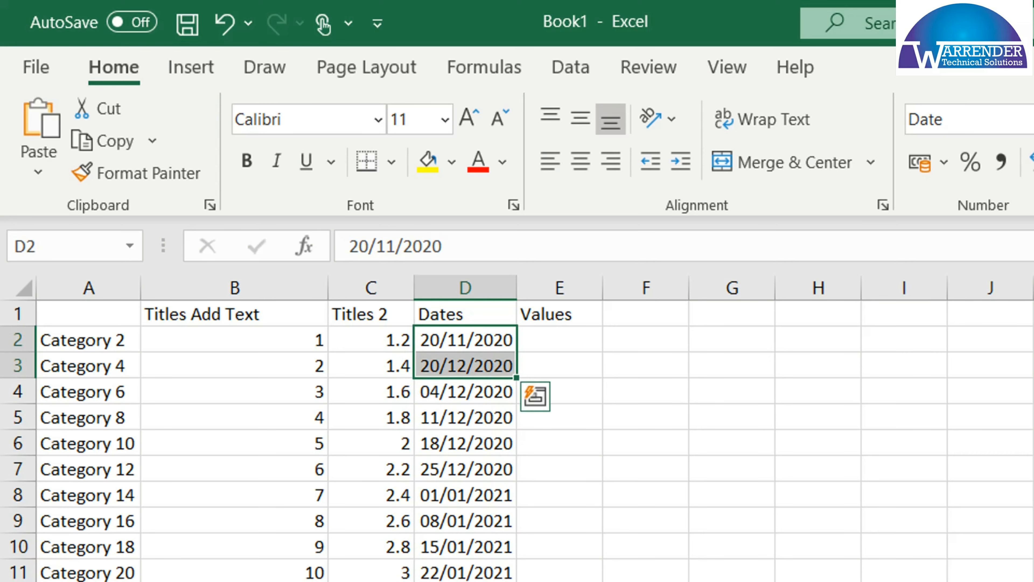
{"action": "double_click", "coordinate": [516, 377]}
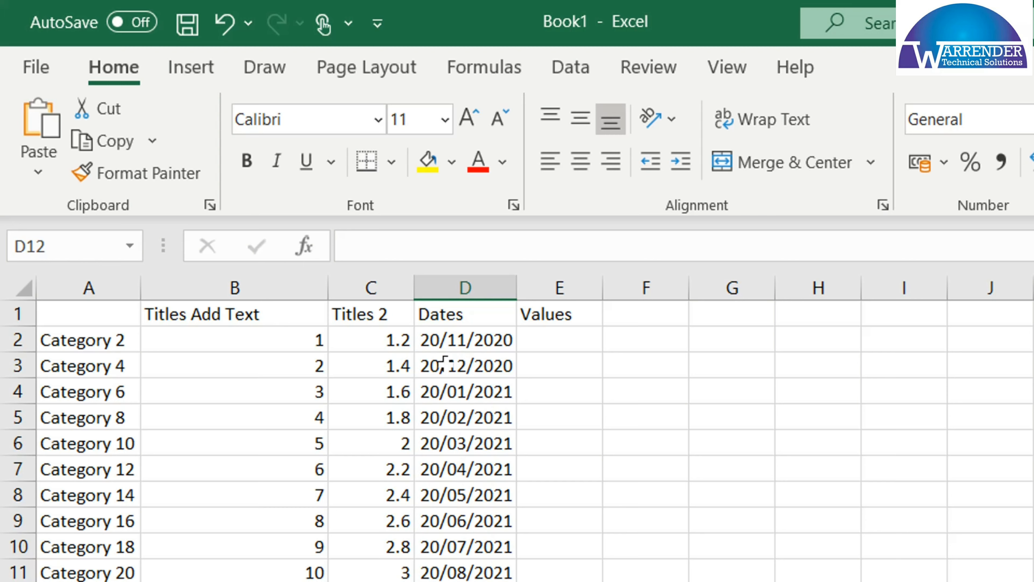
Change the date in cell D4 to 19/01/2021 and refill the dates down column D from D2 to D4
{"action": "left_click", "coordinate": [450, 391]}
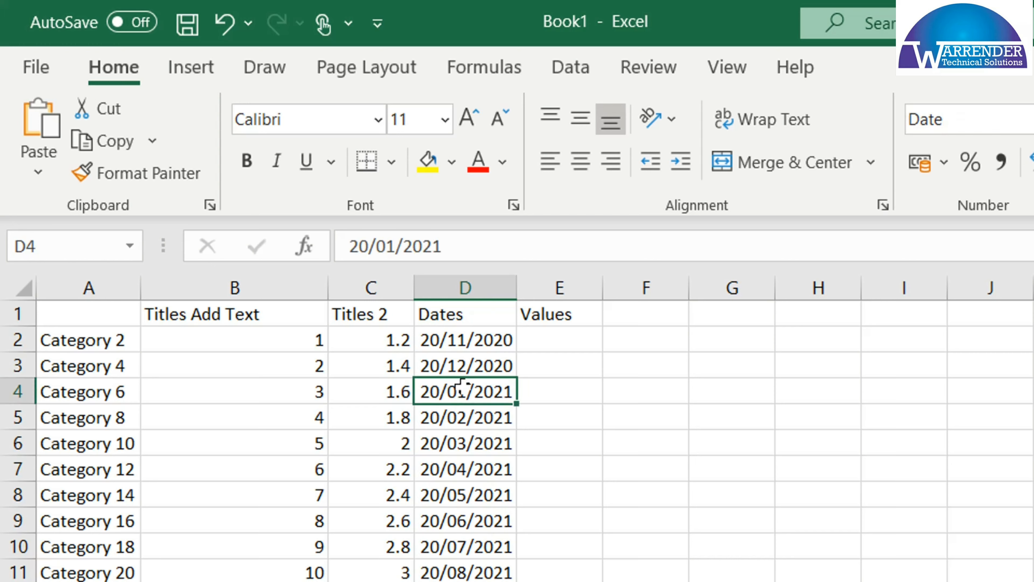
{"action": "double_click", "coordinate": [437, 390]}
{"action": "type", "text": "19"}
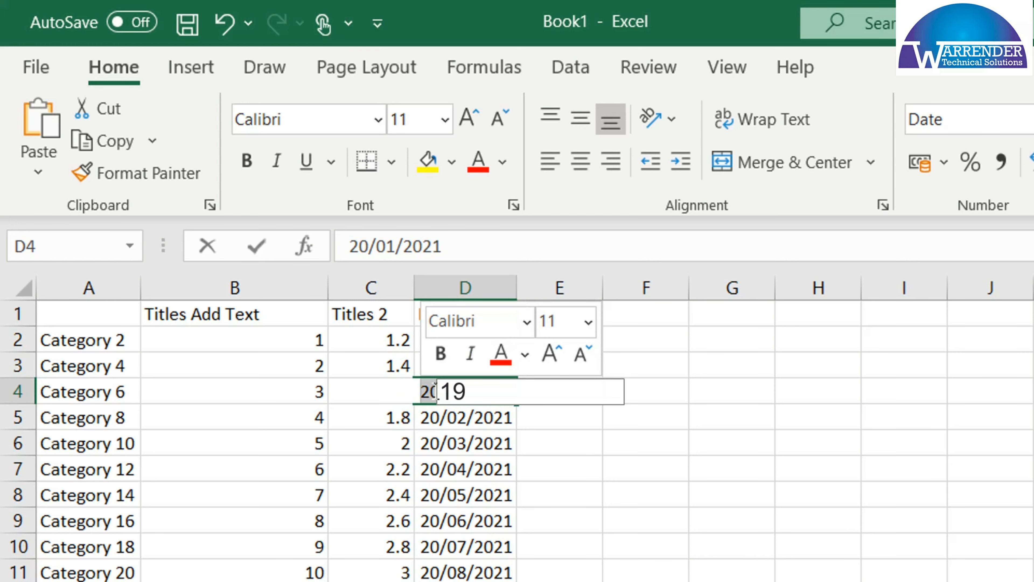
{"action": "left_click", "coordinate": [491, 493]}
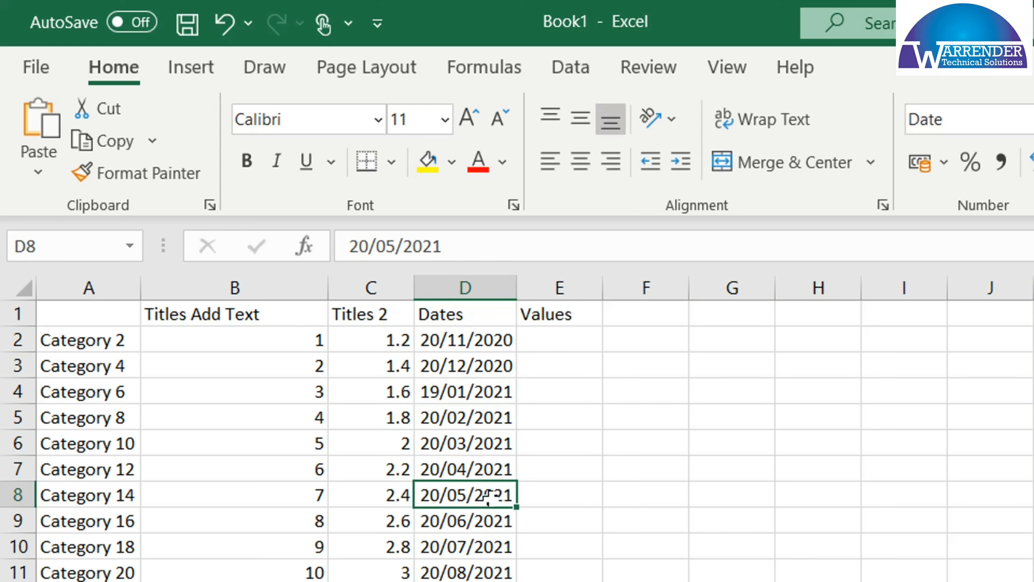
{"action": "left_click_drag", "start_coordinate": [477, 340], "coordinate": [478, 389]}
{"action": "double_click", "coordinate": [516, 403]}
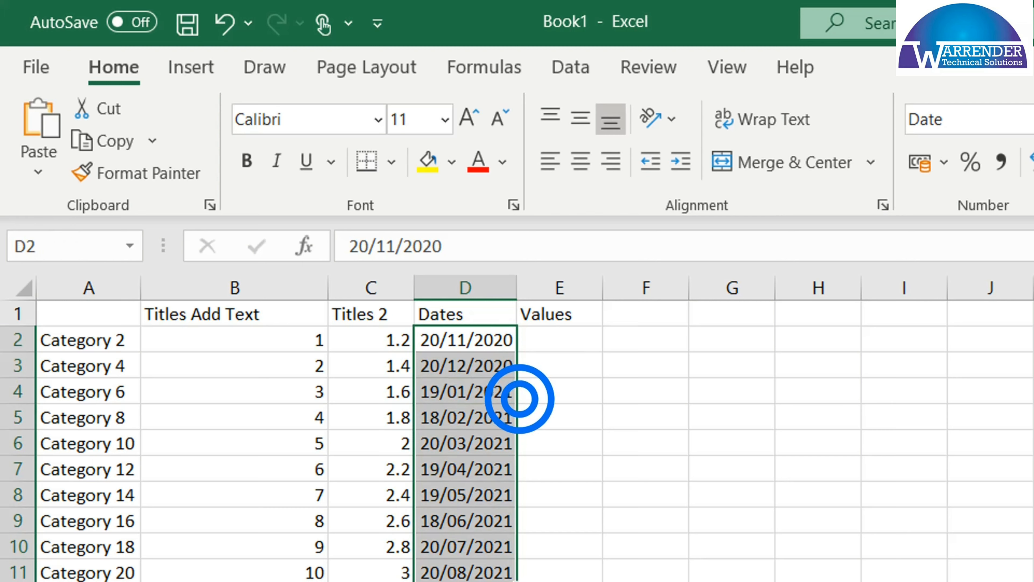
{"action": "left_click", "coordinate": [480, 445]}
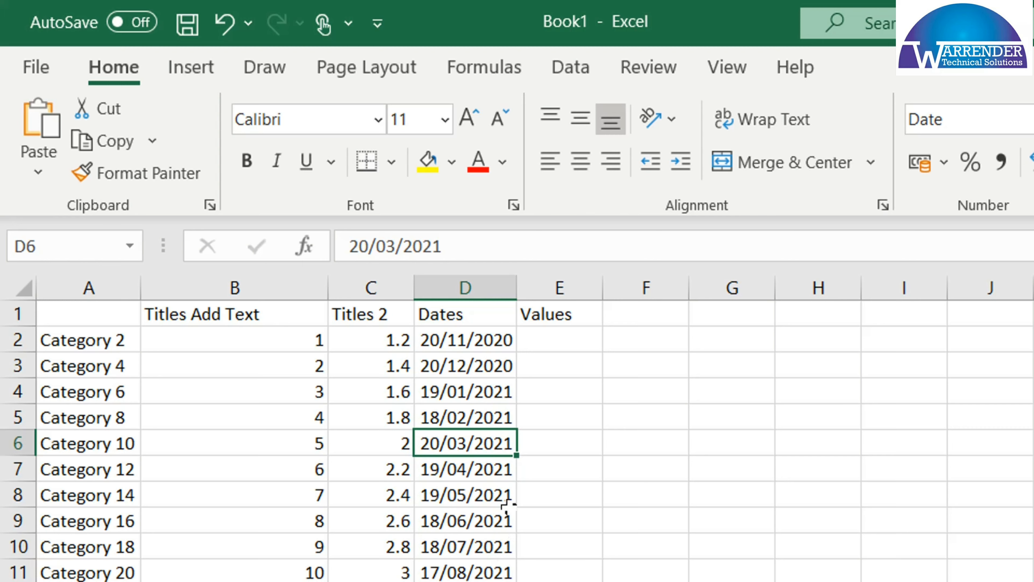
Enter the formula =B2 in cell E2 under the Values heading
{"action": "left_click", "coordinate": [558, 334]}
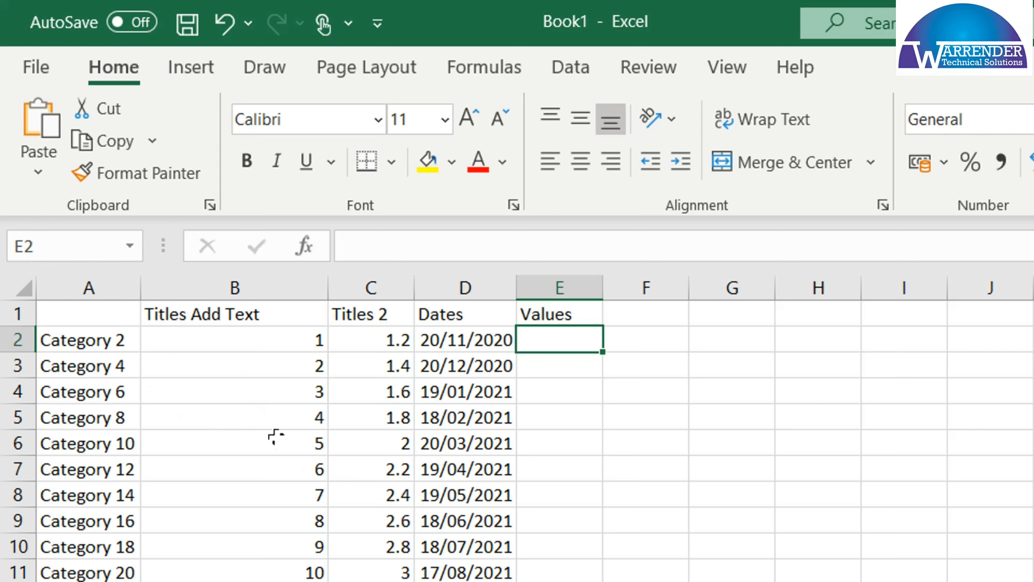
{"action": "left_click", "coordinate": [218, 345]}
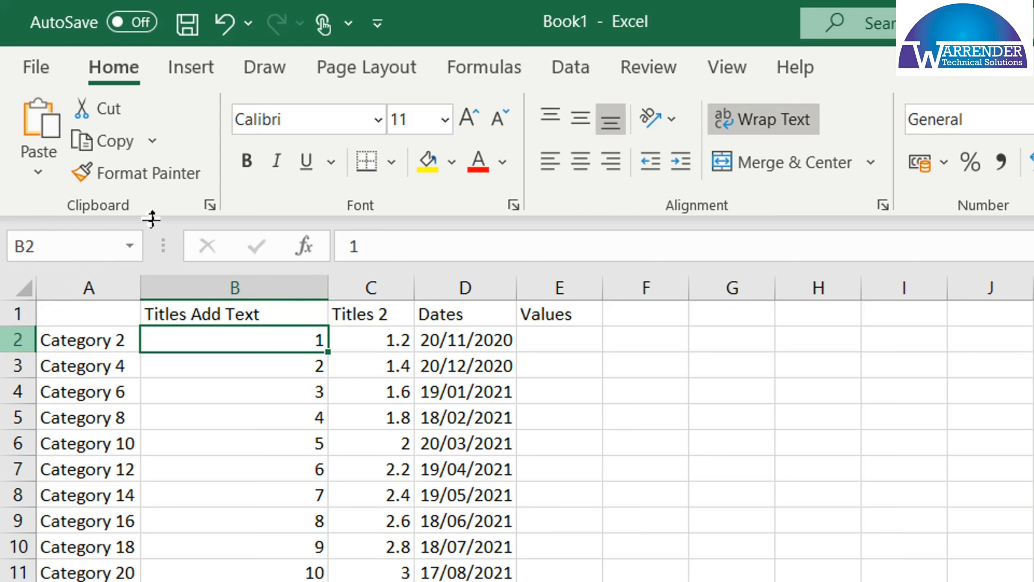
{"action": "left_click", "coordinate": [565, 332]}
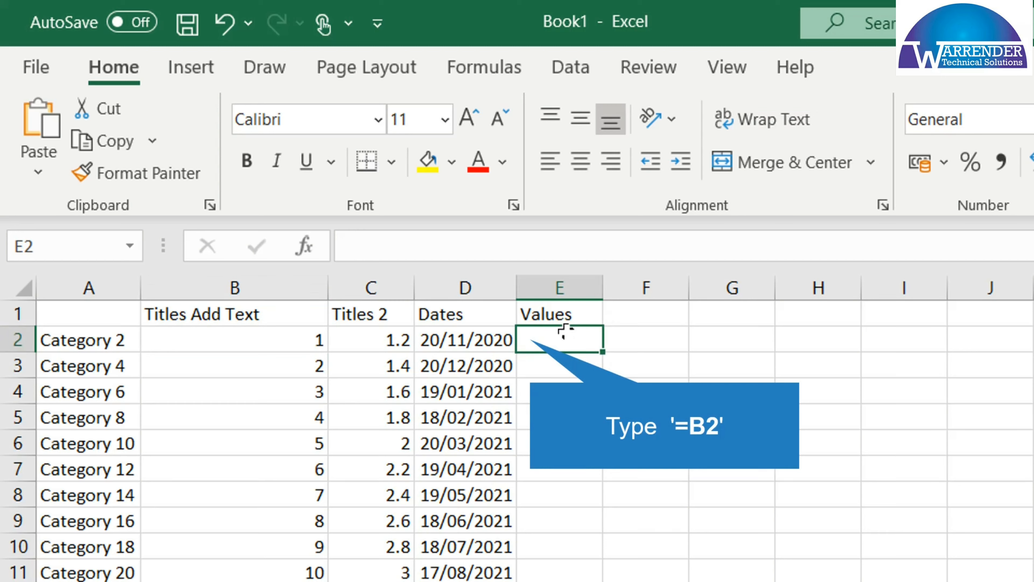
{"action": "type", "text": "=B2"}
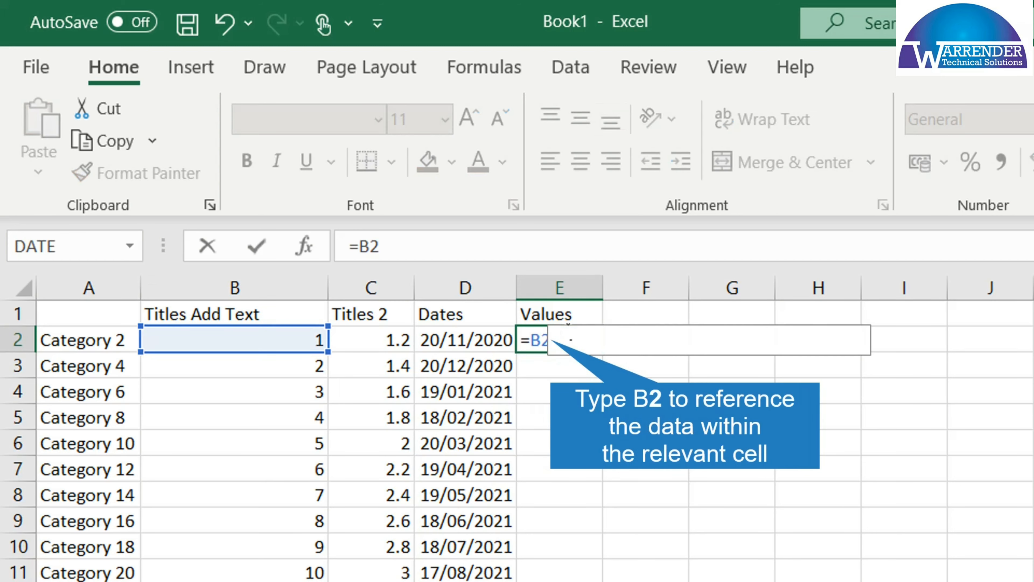
{"action": "key", "text": "Return"}
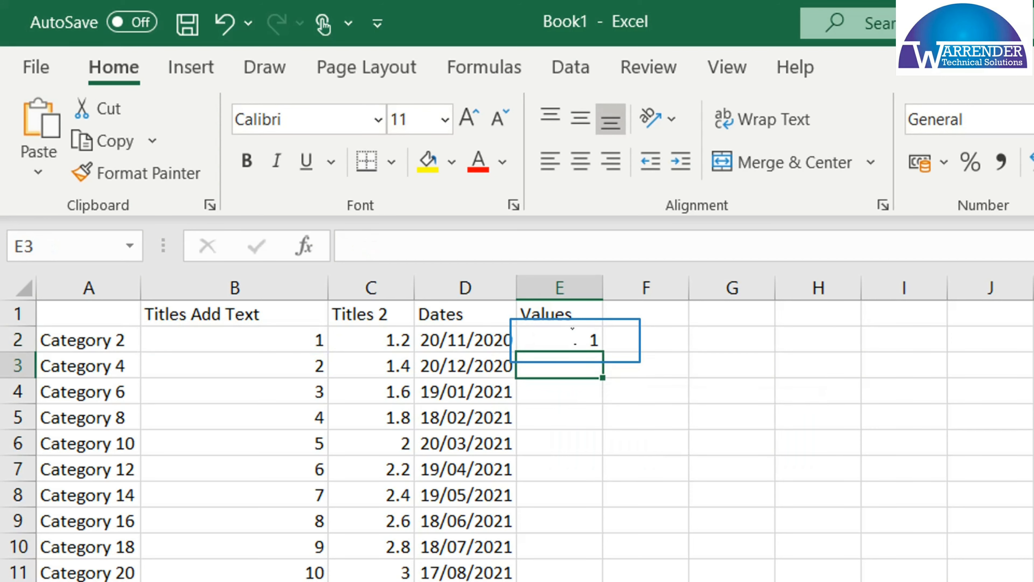
{"action": "left_click", "coordinate": [576, 340]}
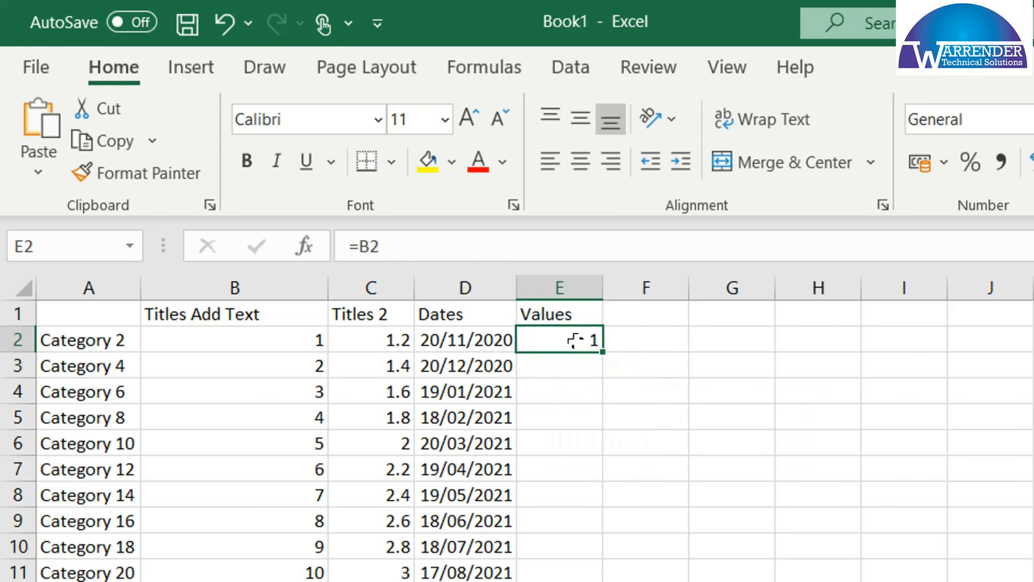
Enter the formula =B3 in cell E3 and fill the references down column E from E2 and E3
{"action": "left_click", "coordinate": [560, 365]}
{"action": "type", "text": "="}
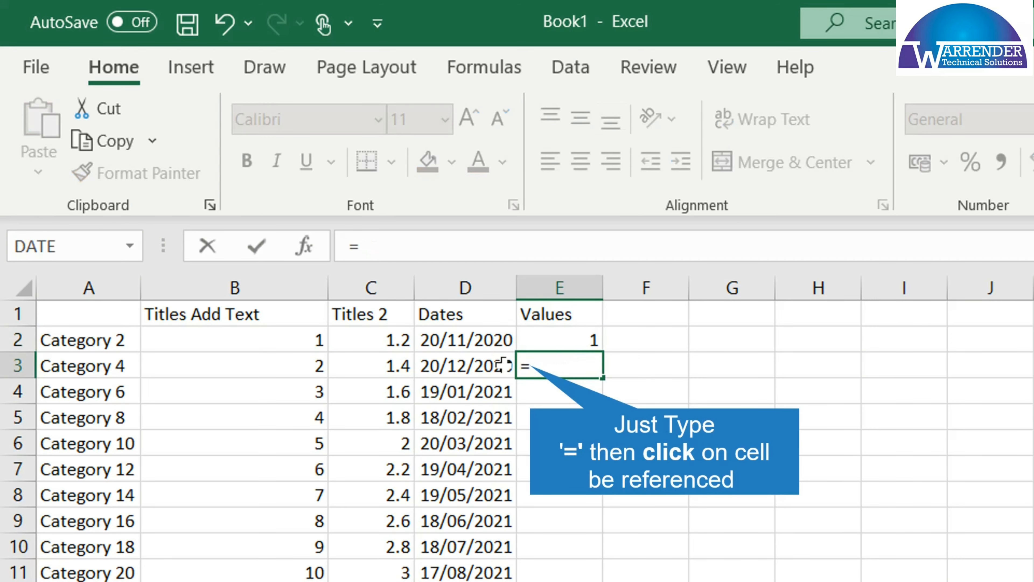
{"action": "left_click", "coordinate": [319, 363]}
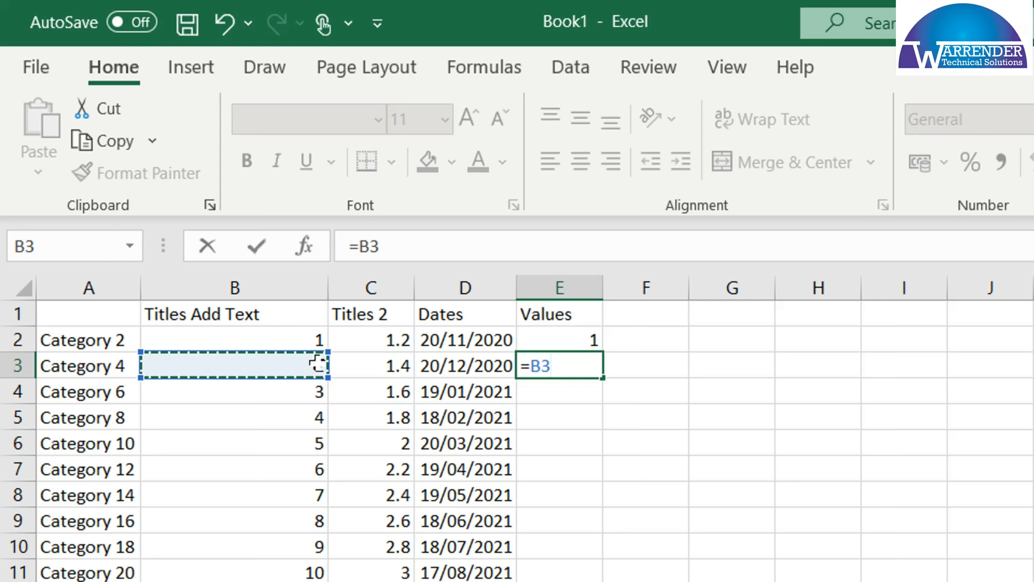
{"action": "key", "text": "Return"}
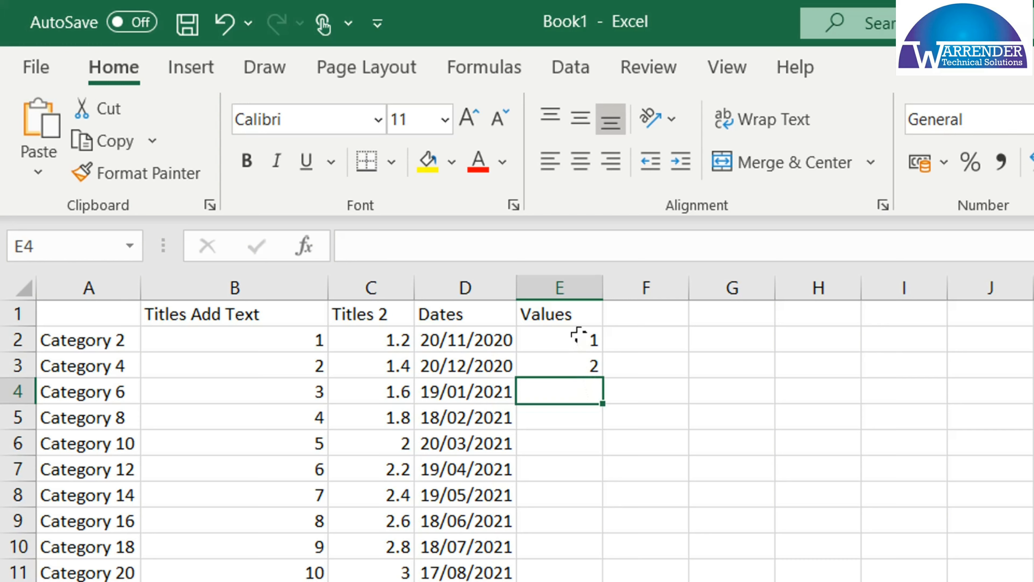
{"action": "left_click_drag", "start_coordinate": [579, 336], "coordinate": [587, 363]}
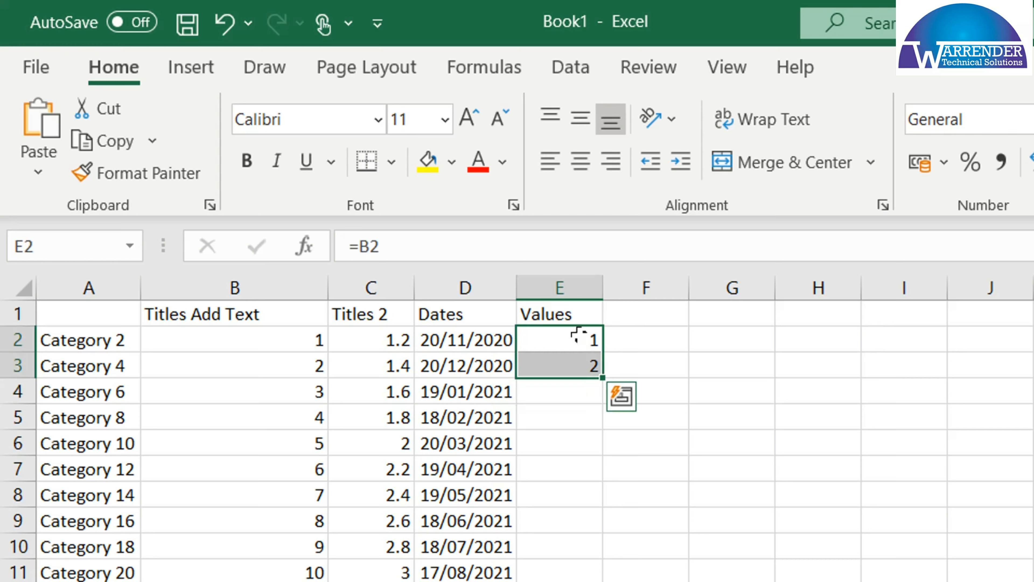
{"action": "double_click", "coordinate": [598, 375]}
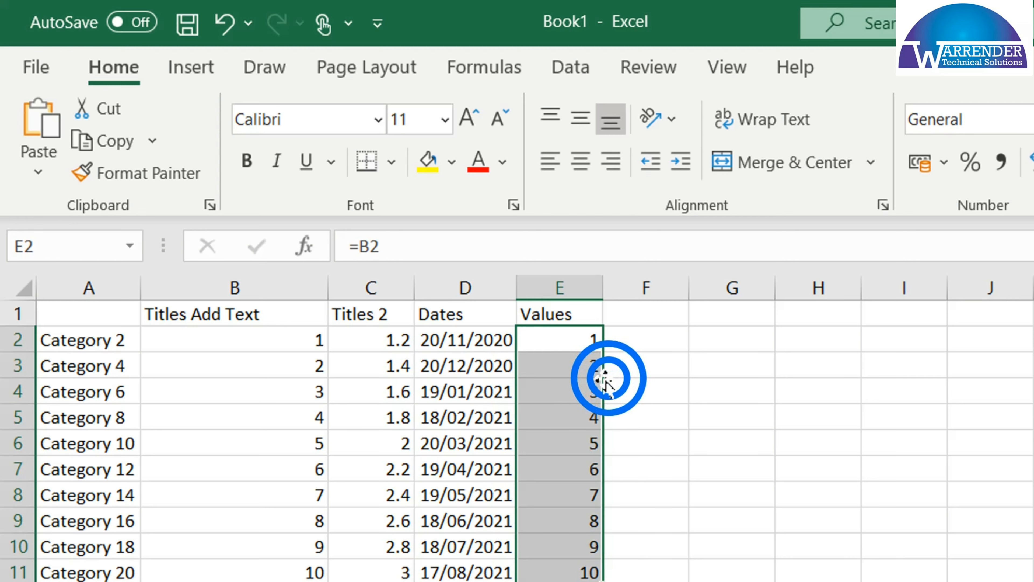
Examine the filled reference formulas in the cells of the Values column from E4 to E10 and back up to E2
{"action": "left_click", "coordinate": [563, 395]}
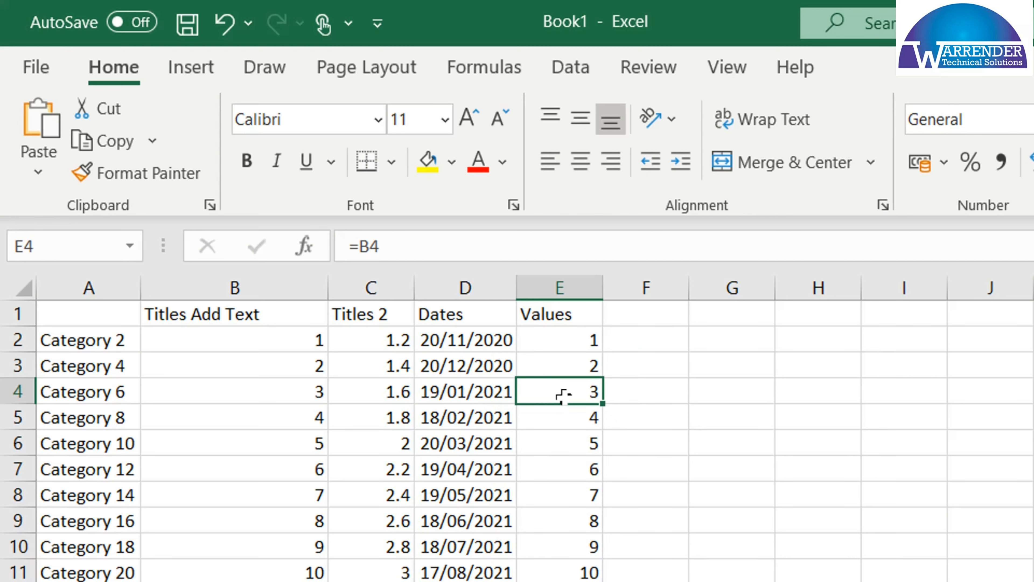
{"action": "key", "text": "Down"}
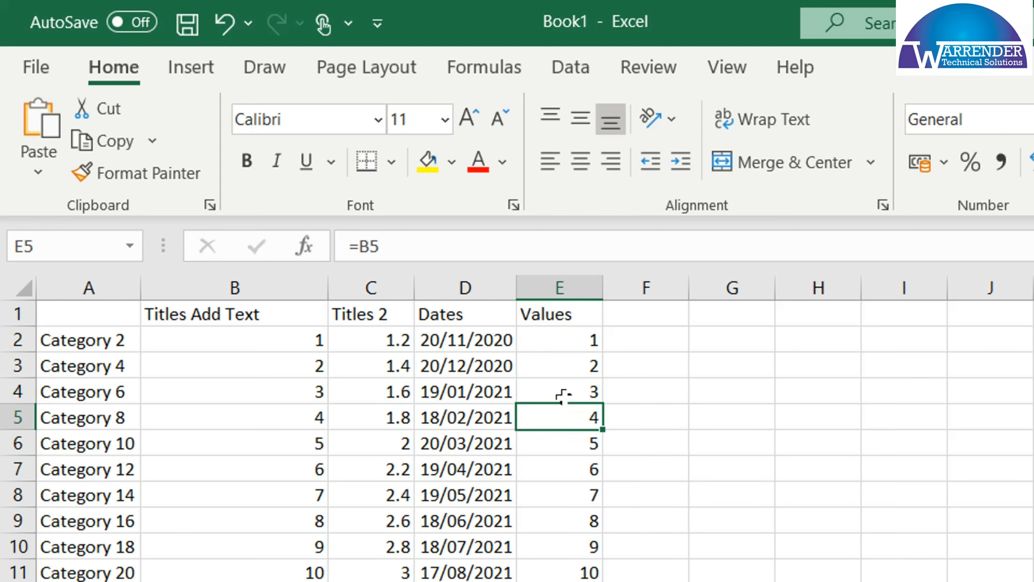
{"action": "key", "text": "Down"}
{"action": "key", "text": "Down"}
{"action": "key", "text": "Down"}
{"action": "key", "text": "Down"}
{"action": "key", "text": "Down"}
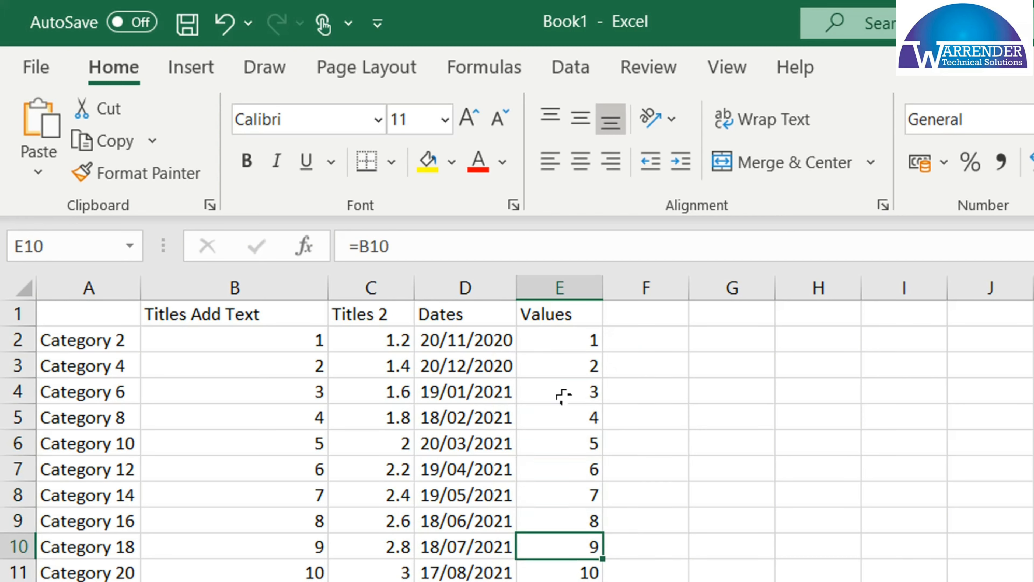
{"action": "key", "text": "Up"}
{"action": "key", "text": "Up"}
{"action": "key", "text": "Up"}
{"action": "key", "text": "Up"}
{"action": "key", "text": "Up"}
{"action": "key", "text": "Up"}
{"action": "key", "text": "Up"}
{"action": "key", "text": "Up"}
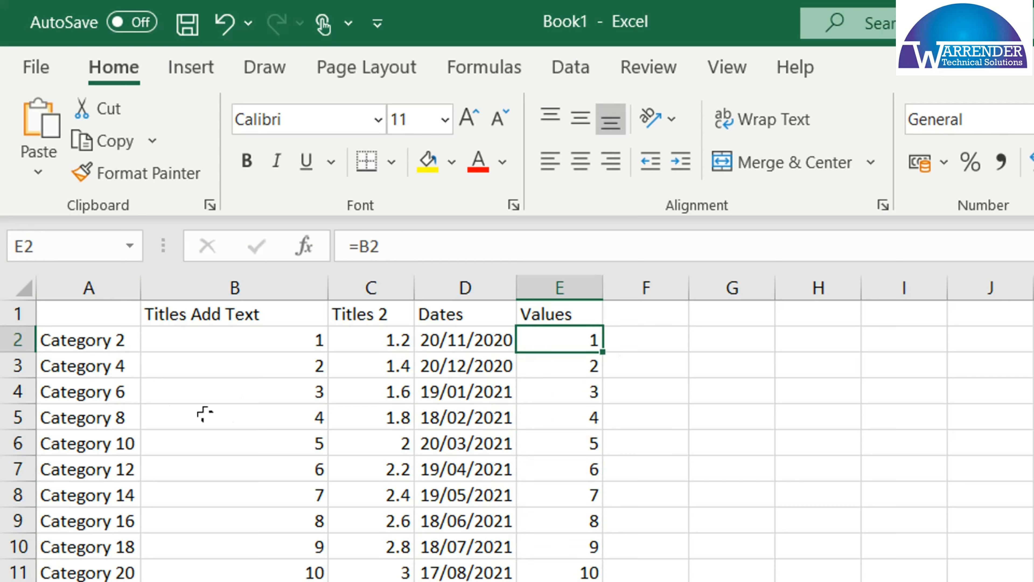
Extend the formula in cell E2 to =B2+C2
{"action": "left_click", "coordinate": [396, 250]}
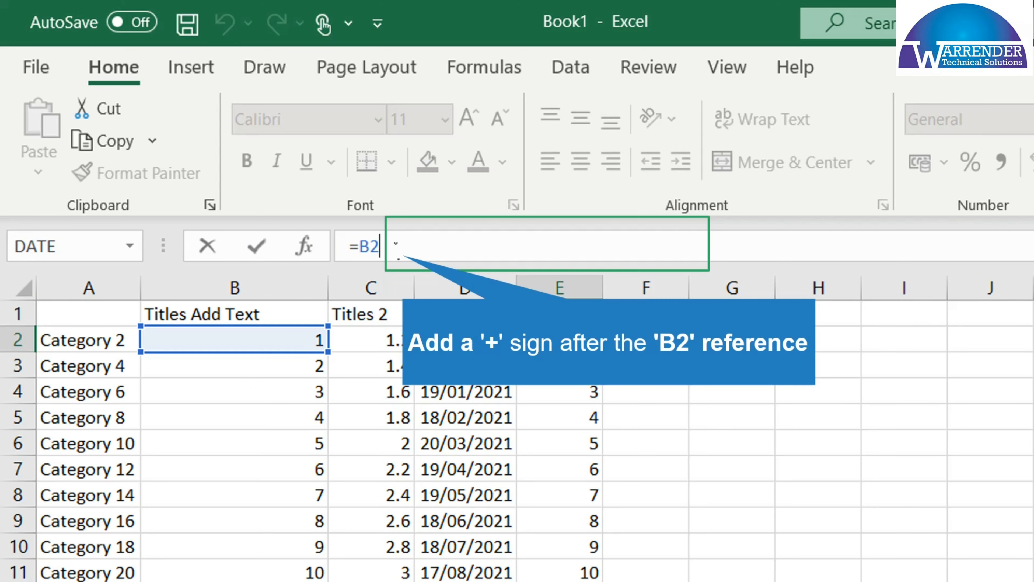
{"action": "type", "text": "+"}
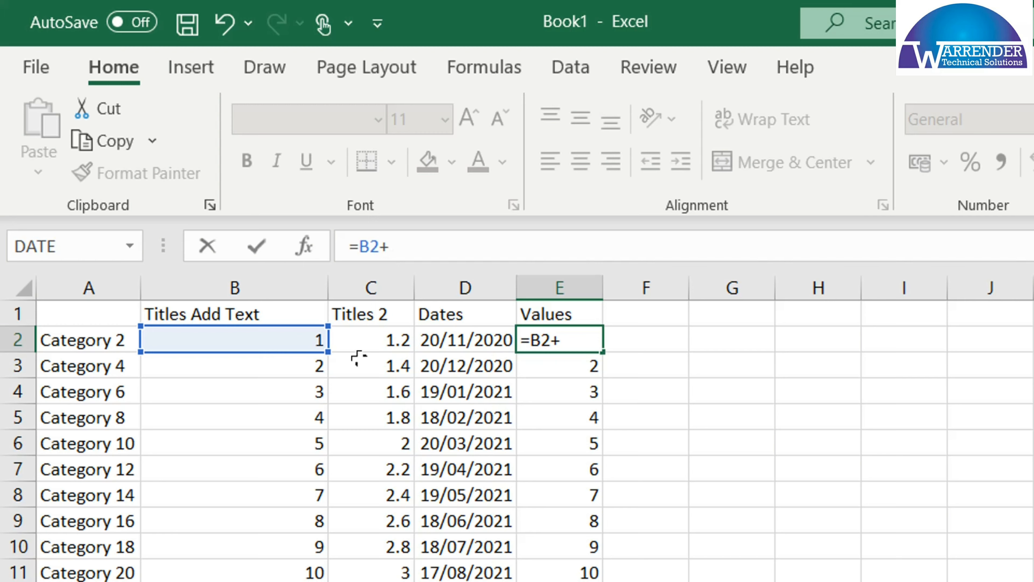
{"action": "left_click", "coordinate": [368, 338]}
{"action": "key", "text": "Return"}
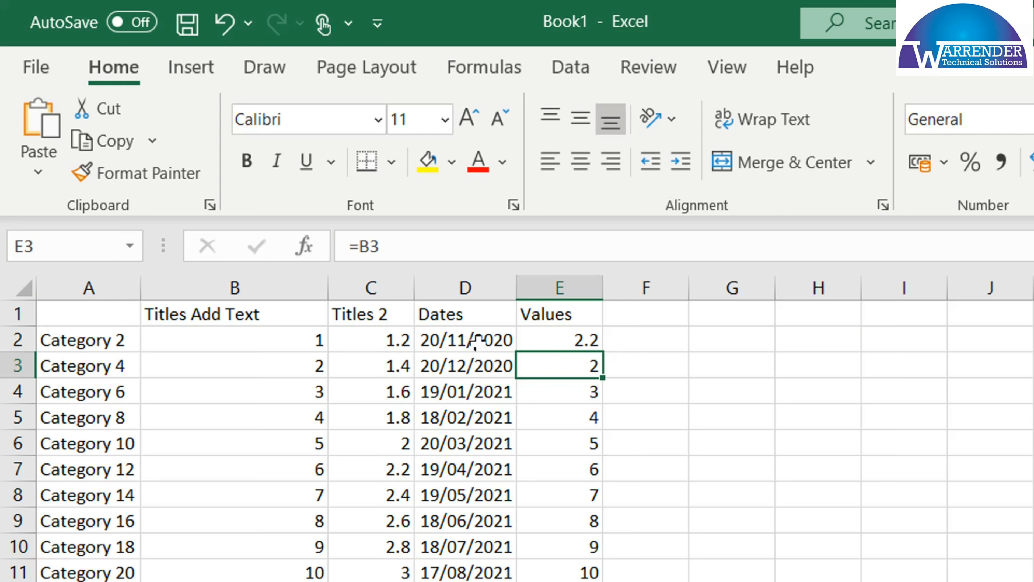
Fill the =B2+C2 formula from E2 down column E and check the resulting formula in E11
{"action": "left_click", "coordinate": [558, 341]}
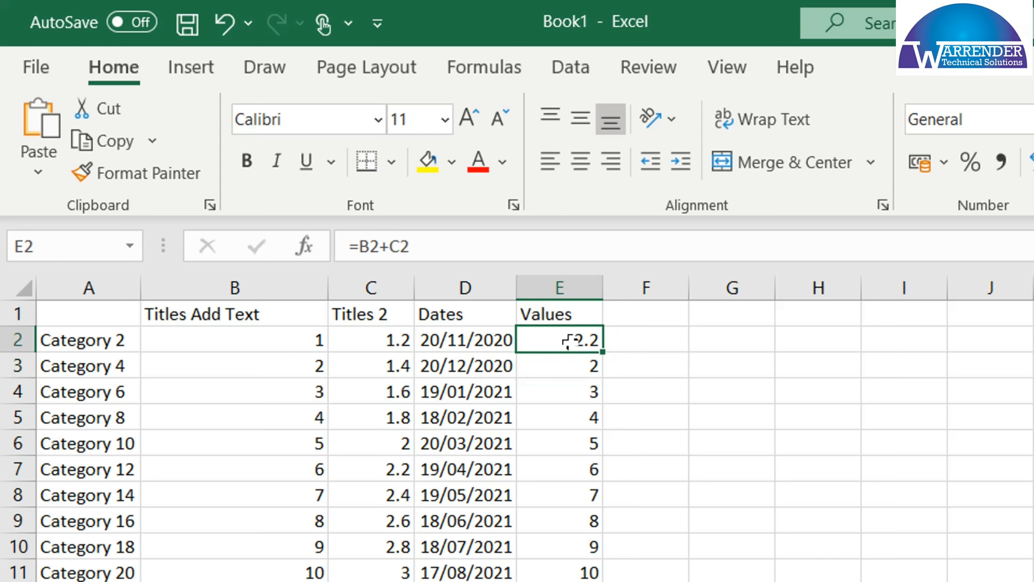
{"action": "double_click", "coordinate": [603, 353]}
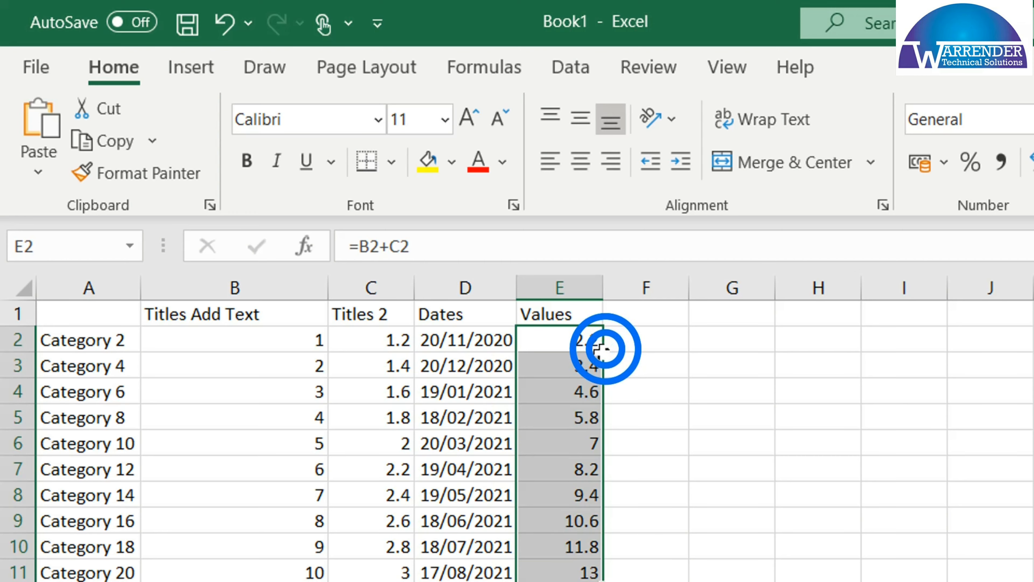
{"action": "left_click", "coordinate": [562, 567]}
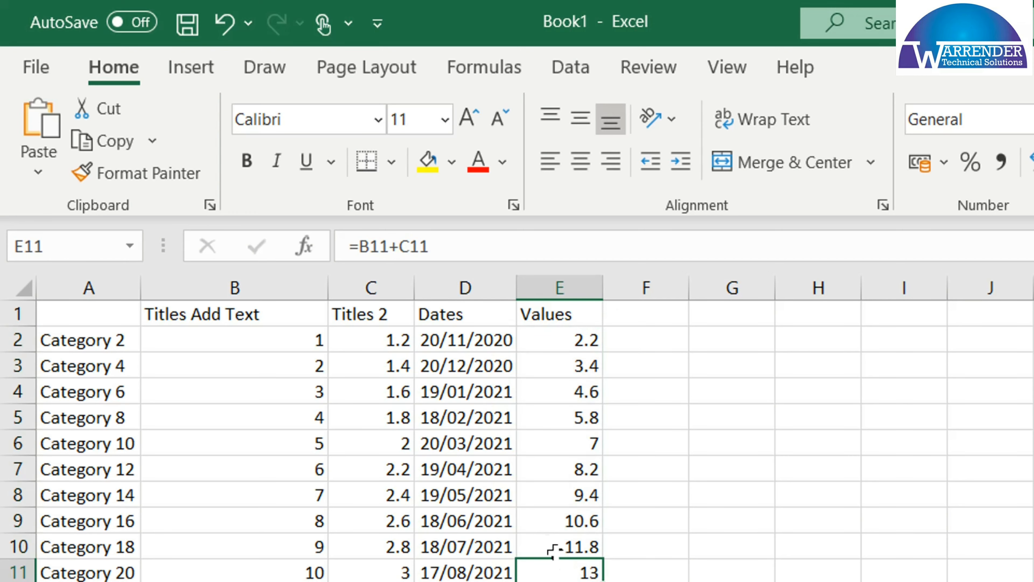
{"action": "left_click", "coordinate": [409, 243]}
{"action": "key", "text": "Escape"}
Make the column headings in B1:E1 and the category labels from A2 down column A bold
{"action": "left_click_drag", "start_coordinate": [183, 316], "coordinate": [243, 313]}
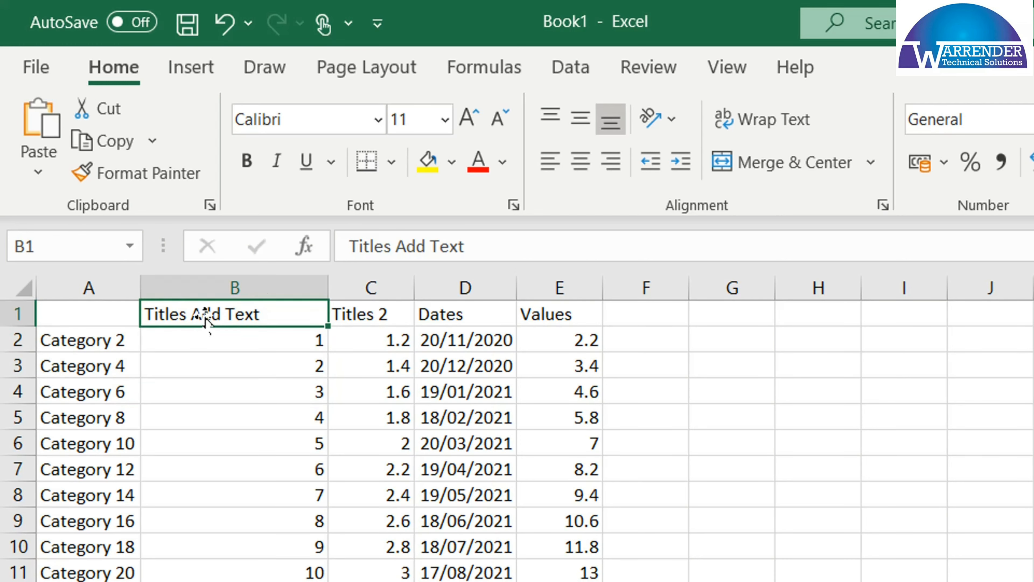
{"action": "key", "text": "ctrl+shift+Right"}
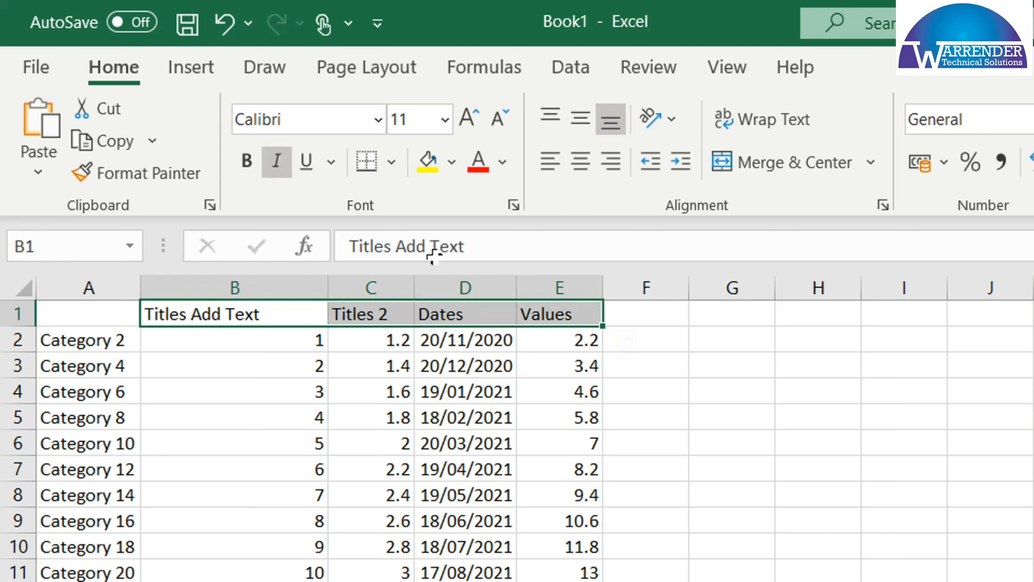
{"action": "left_click", "coordinate": [247, 164]}
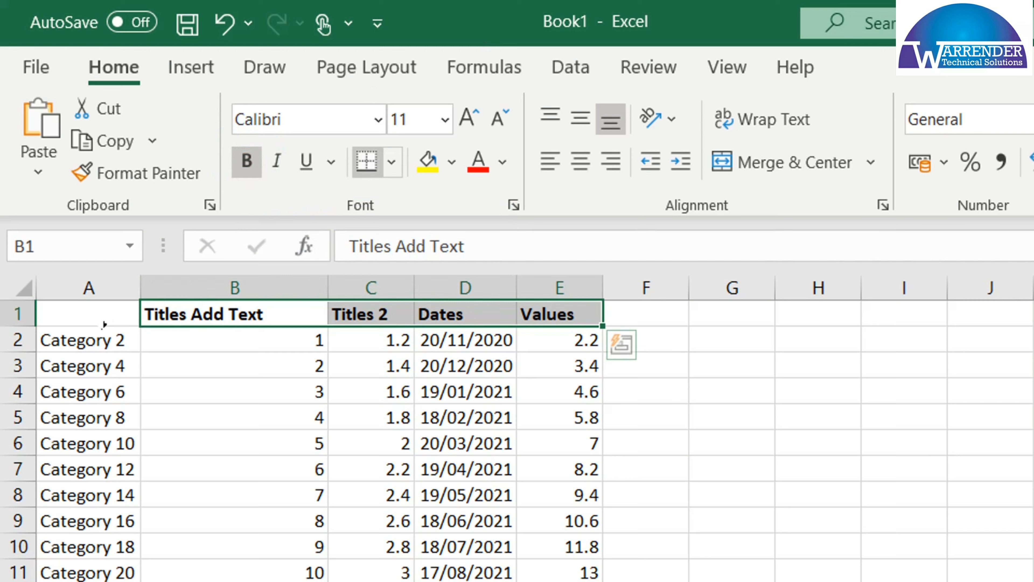
{"action": "left_click", "coordinate": [87, 331]}
{"action": "key", "text": "ctrl+shift+Down"}
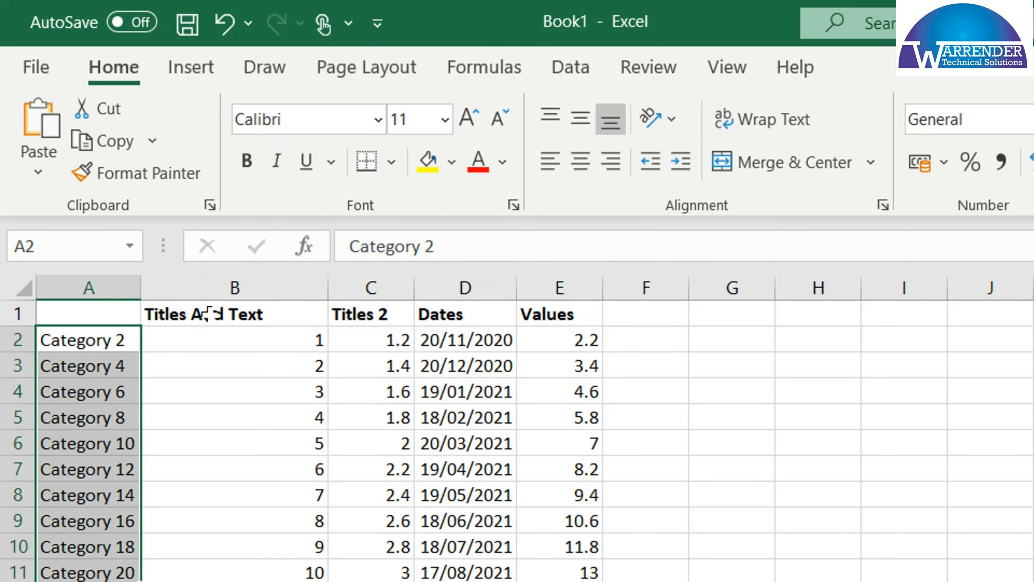
{"action": "left_click", "coordinate": [247, 162]}
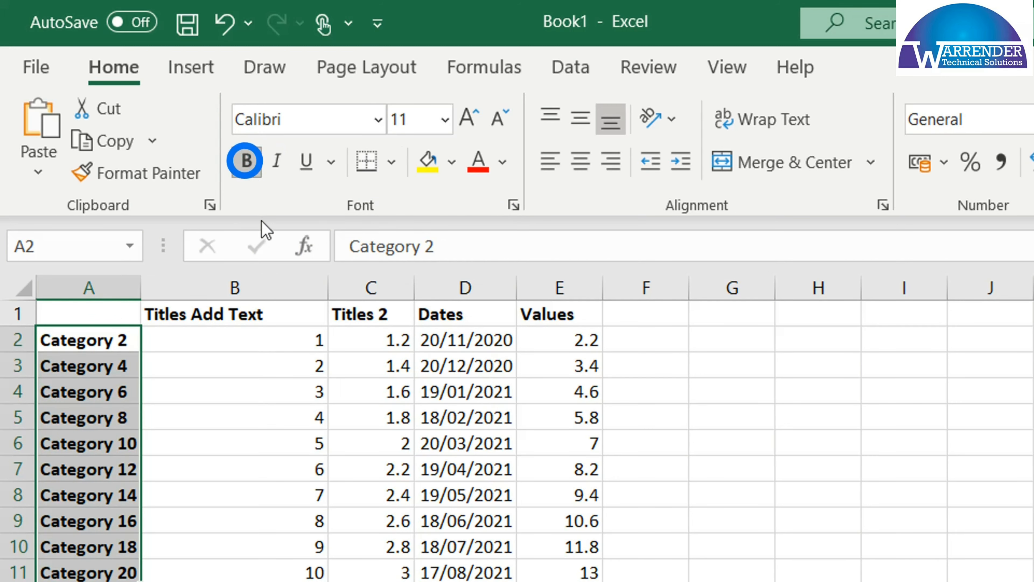
{"action": "left_click", "coordinate": [242, 334]}
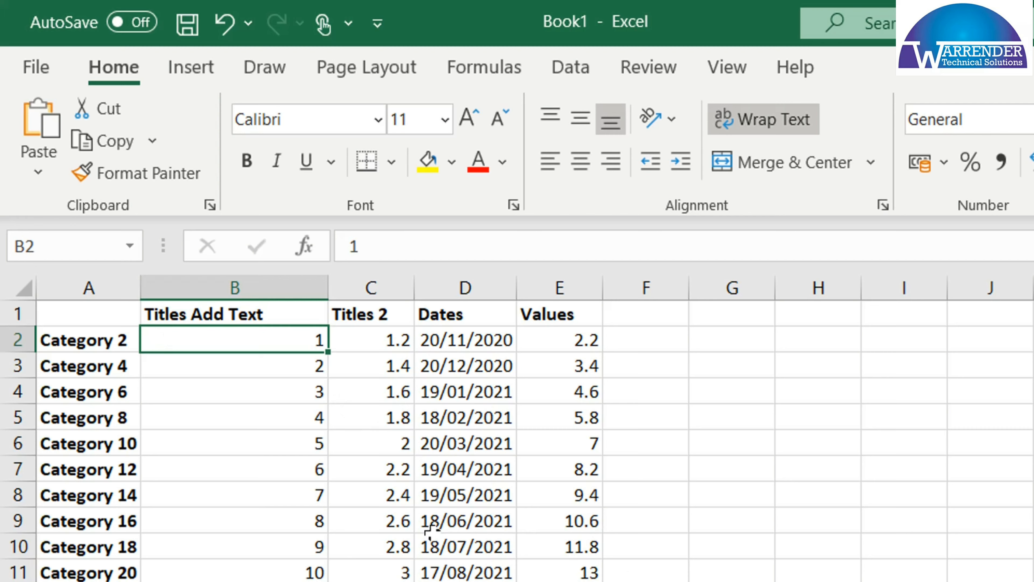
Turn the worksheet gridlines off and back on
{"action": "left_click", "coordinate": [114, 60]}
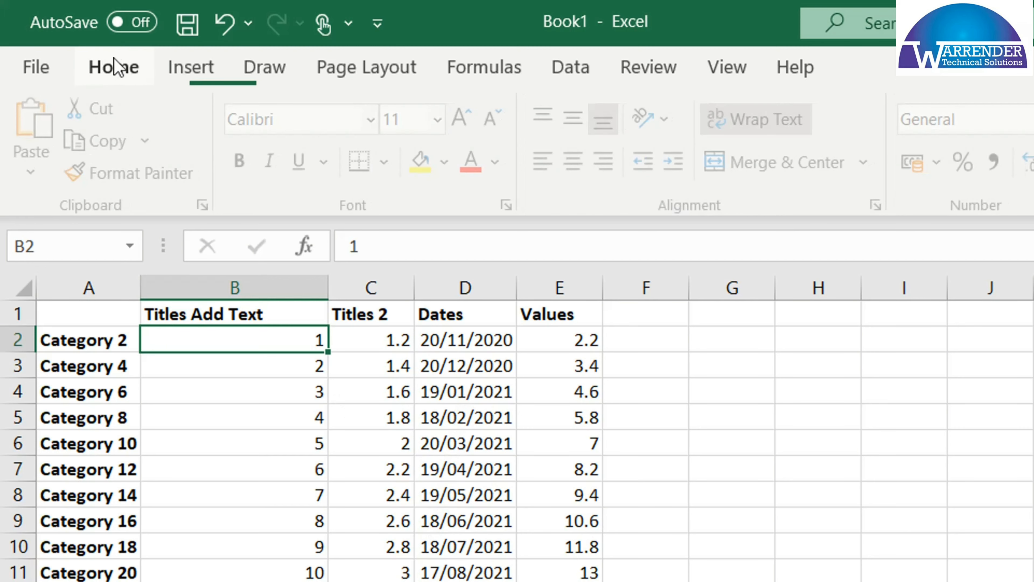
{"action": "left_click", "coordinate": [721, 73]}
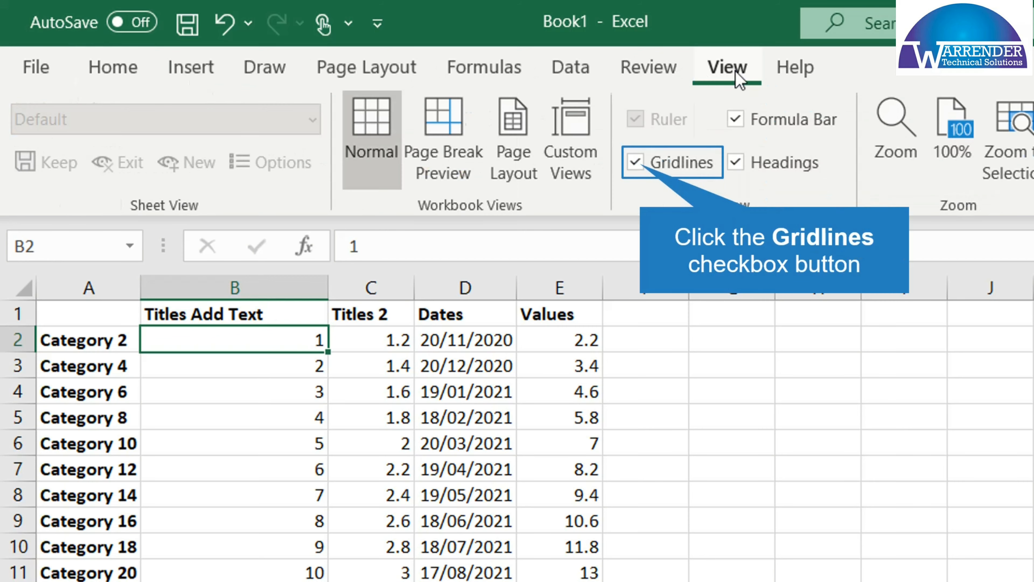
{"action": "left_click", "coordinate": [637, 162]}
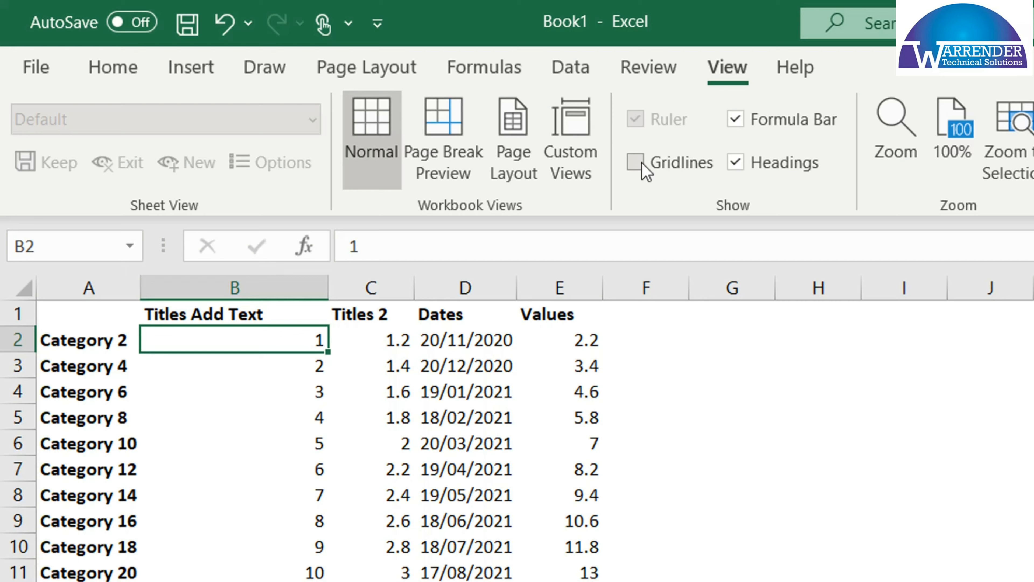
{"action": "left_click", "coordinate": [642, 163]}
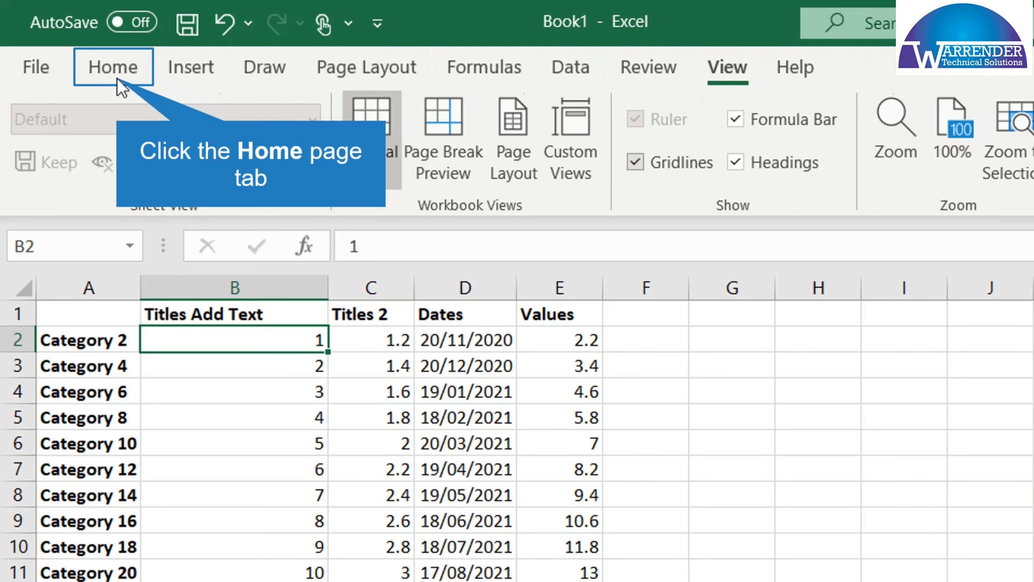
Apply All Borders to the whole table, from A1 to E11
{"action": "left_click", "coordinate": [114, 68]}
{"action": "left_click", "coordinate": [392, 162]}
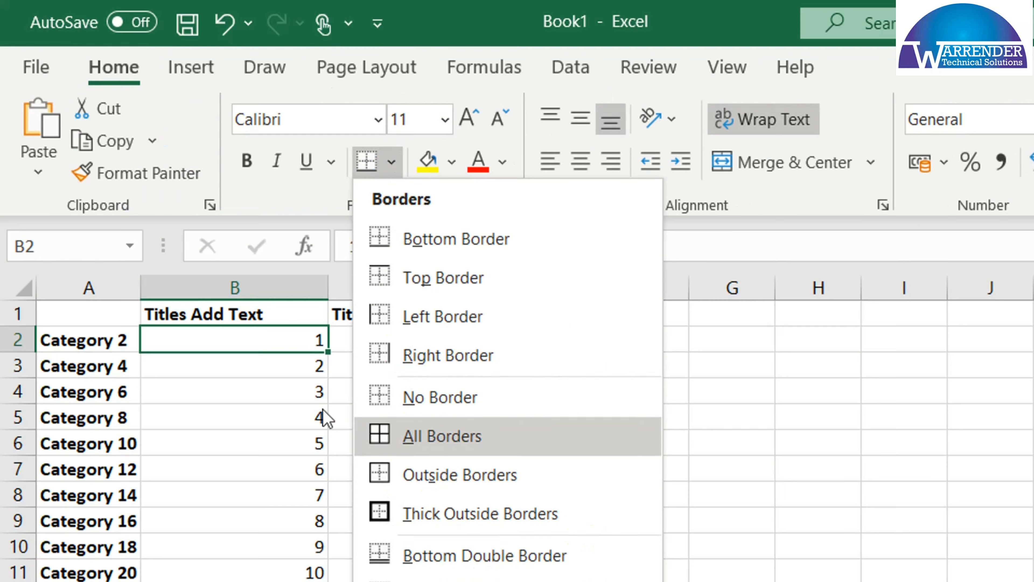
{"action": "left_click", "coordinate": [173, 335]}
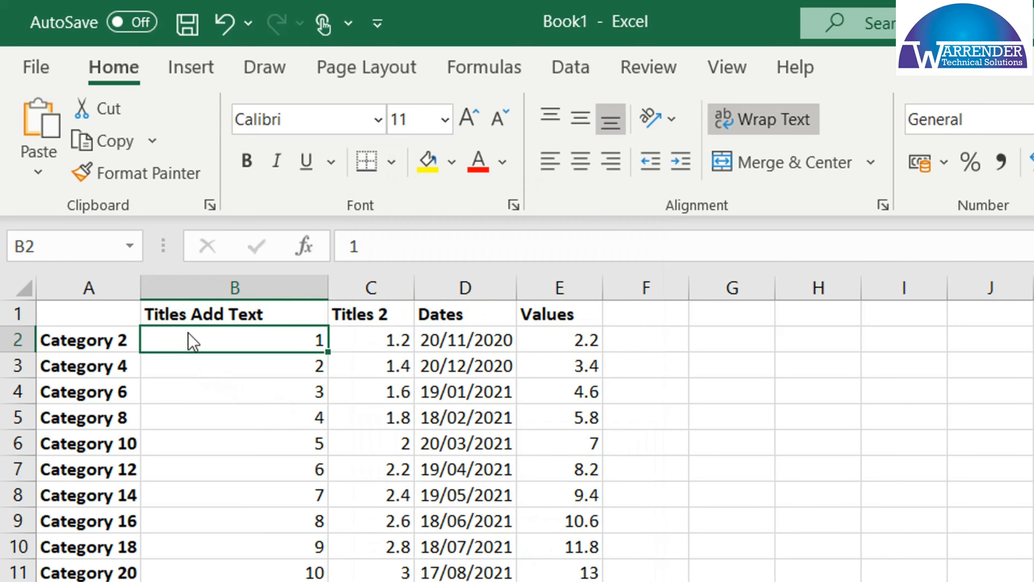
{"action": "mouse_move", "coordinate": [99, 313]}
{"action": "left_mouse_down"}
{"action": "mouse_move", "coordinate": [393, 469]}
{"action": "mouse_move", "coordinate": [554, 535]}
{"action": "mouse_move", "coordinate": [557, 563]}
{"action": "left_mouse_up"}
{"action": "left_click", "coordinate": [392, 163]}
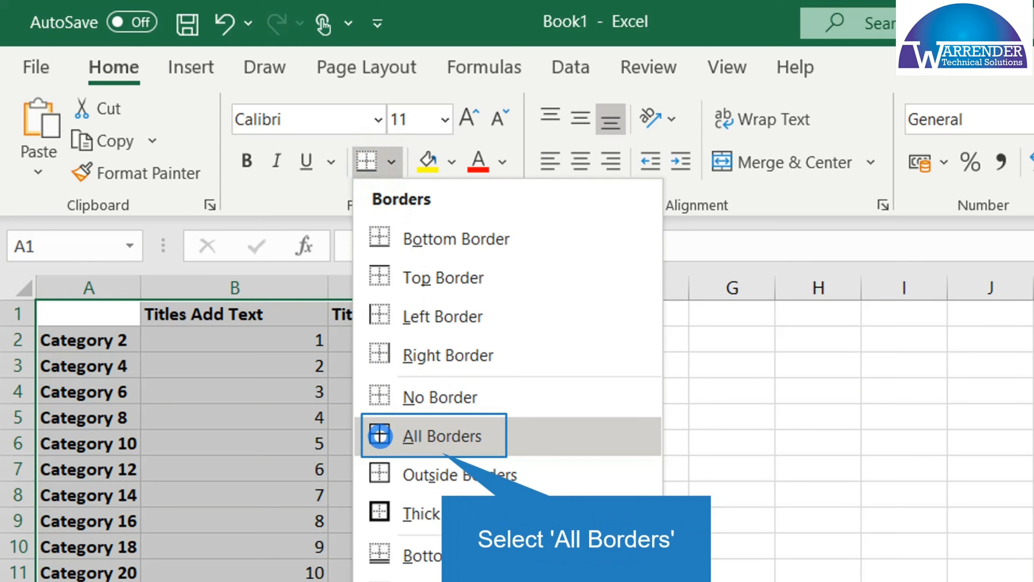
{"action": "left_click", "coordinate": [441, 435]}
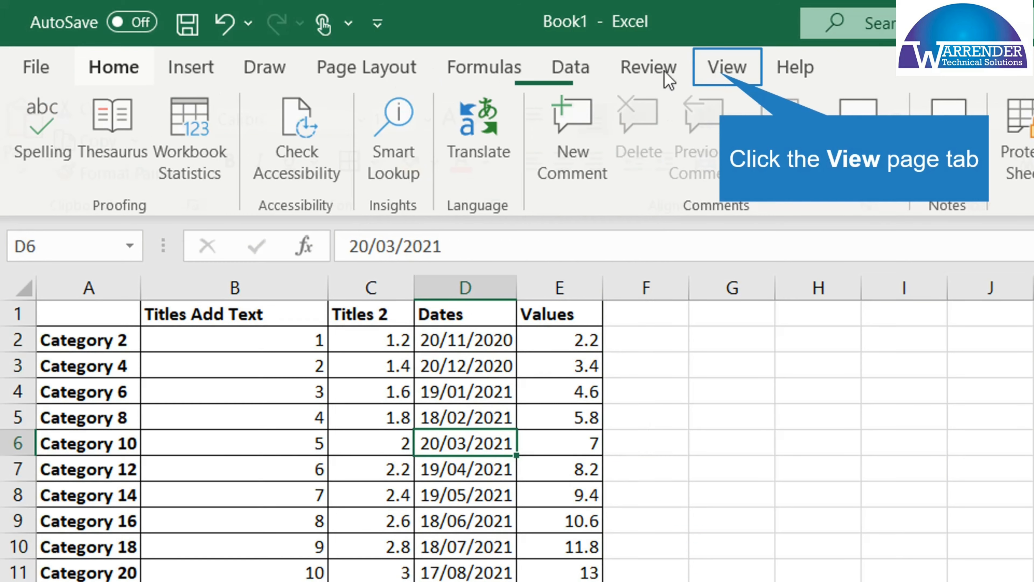
Hide the worksheet gridlines around the bordered table
{"action": "left_click", "coordinate": [717, 74]}
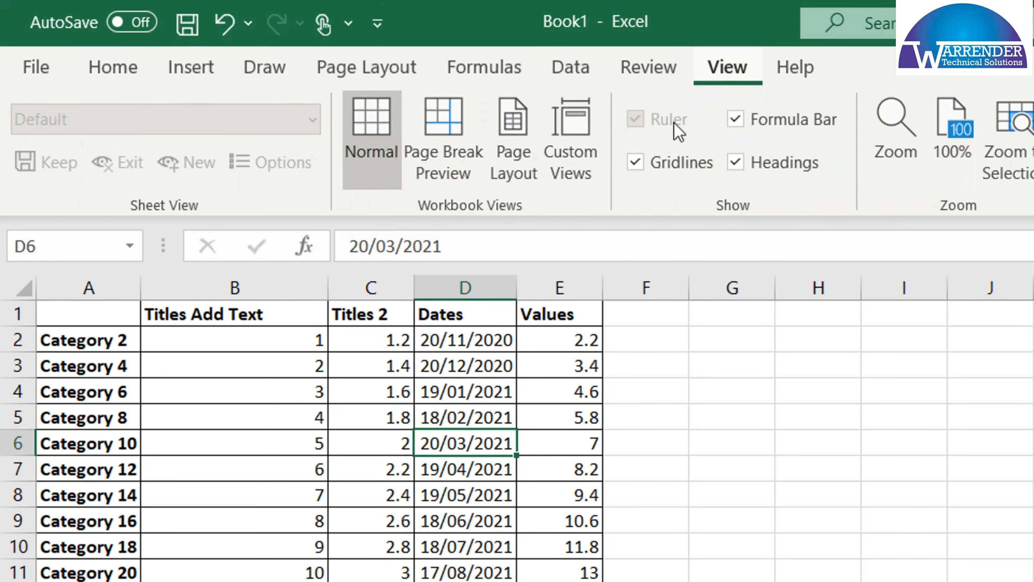
{"action": "left_click", "coordinate": [636, 163]}
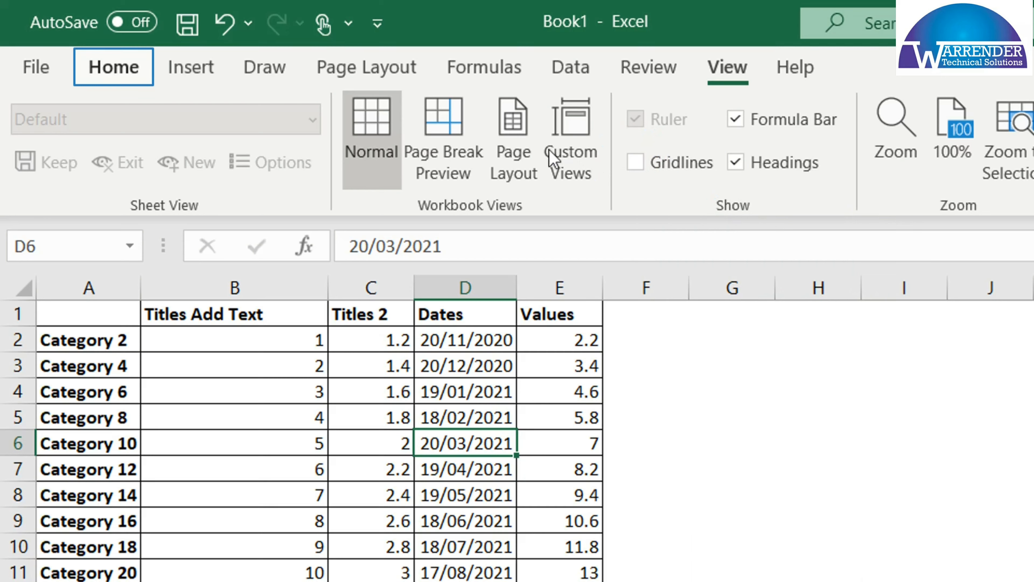
{"action": "left_click", "coordinate": [105, 65]}
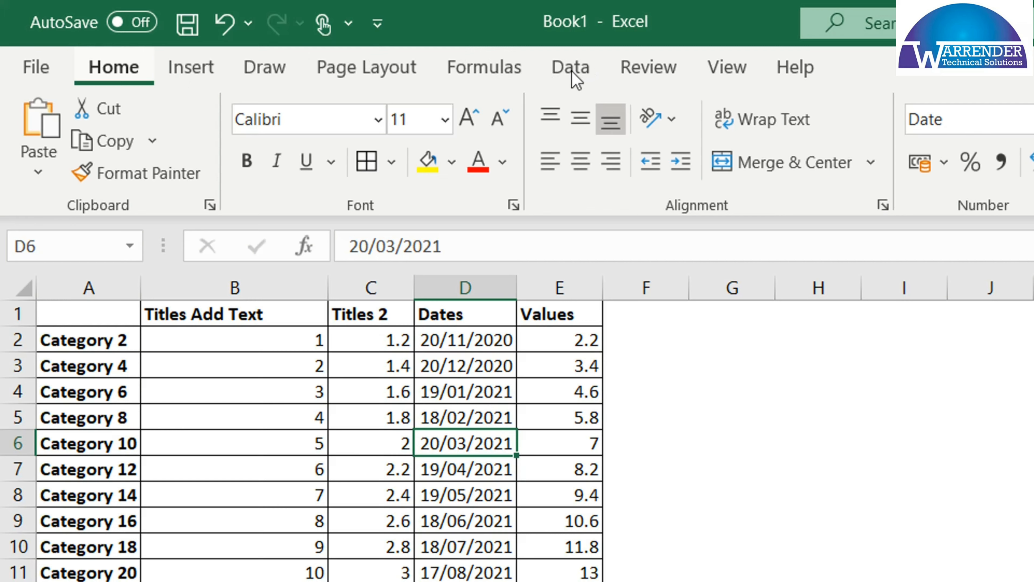
Display the worksheet in Page Layout view and open the centre header section for editing
{"action": "left_click", "coordinate": [728, 69]}
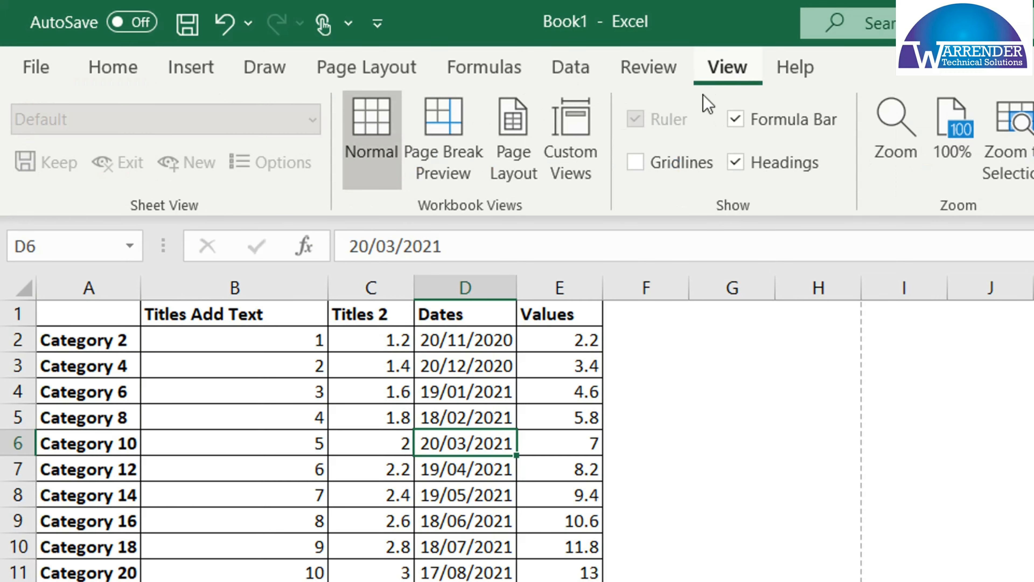
{"action": "left_click", "coordinate": [542, 132]}
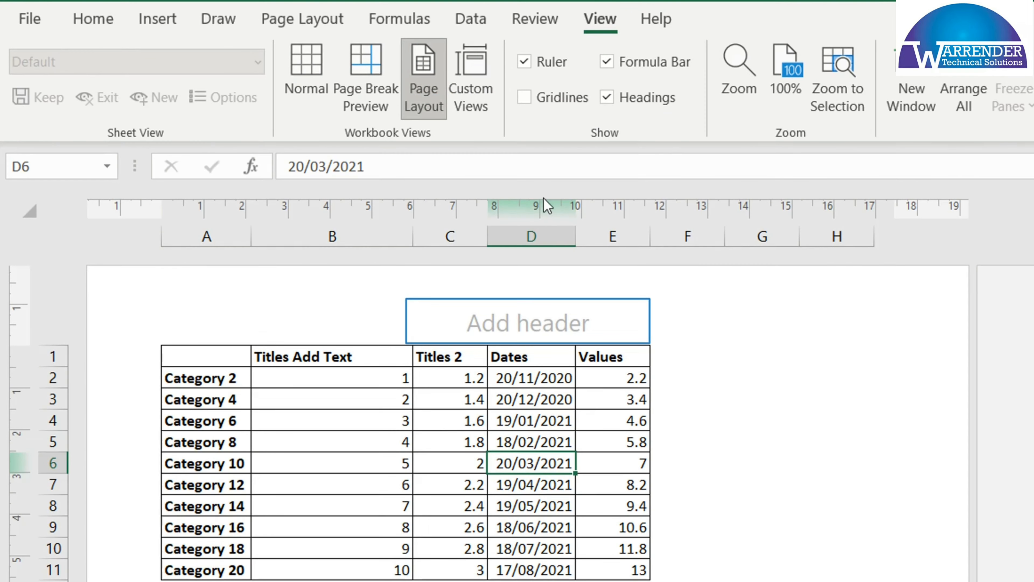
{"action": "left_click", "coordinate": [554, 321]}
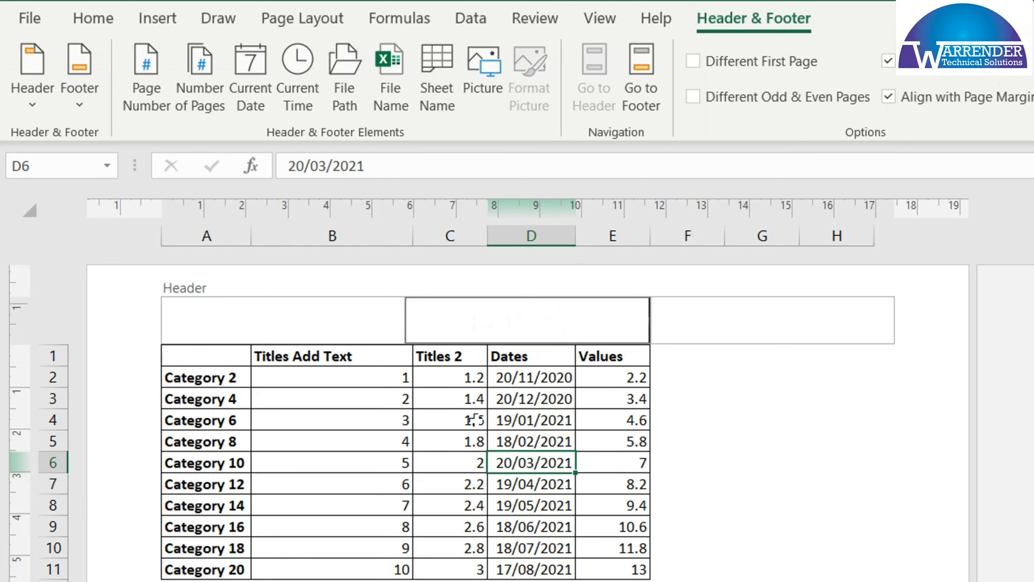